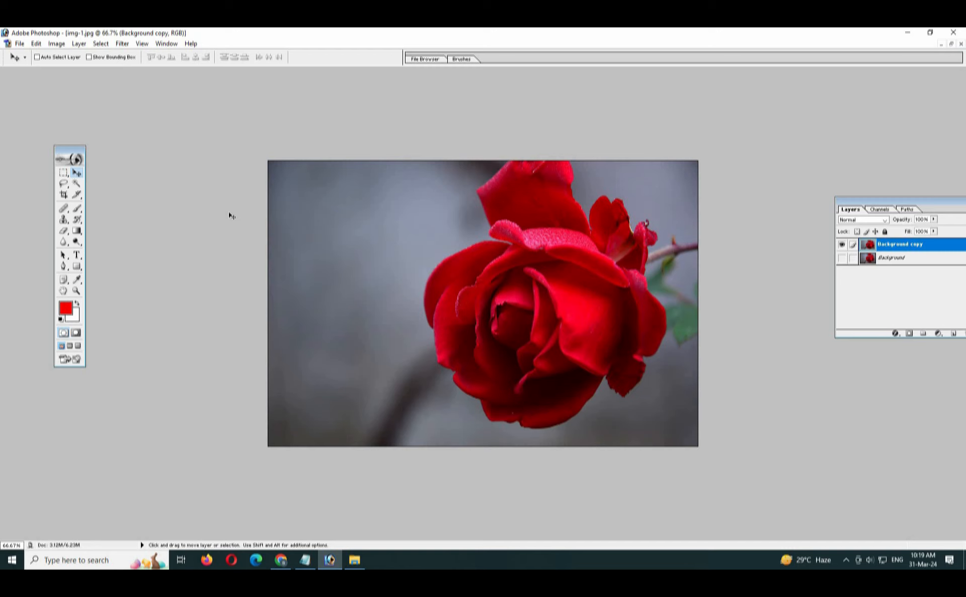
- Fit the whole rose photo in the window with Ctrl+0, then bring up the Notepad notes
{"action": "key", "text": "ctrl+0"}
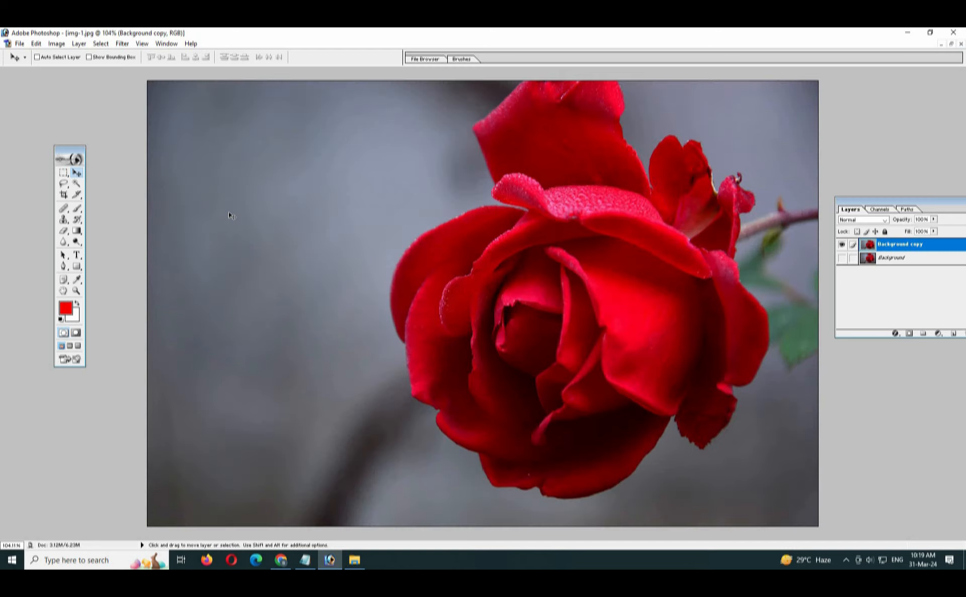
{"action": "left_click", "coordinate": [305, 560]}
- Note 'Edit menu' with an indented 'Free Transform - Ctrl + T' line, then return to Photoshop
{"action": "type", "text": "E"}
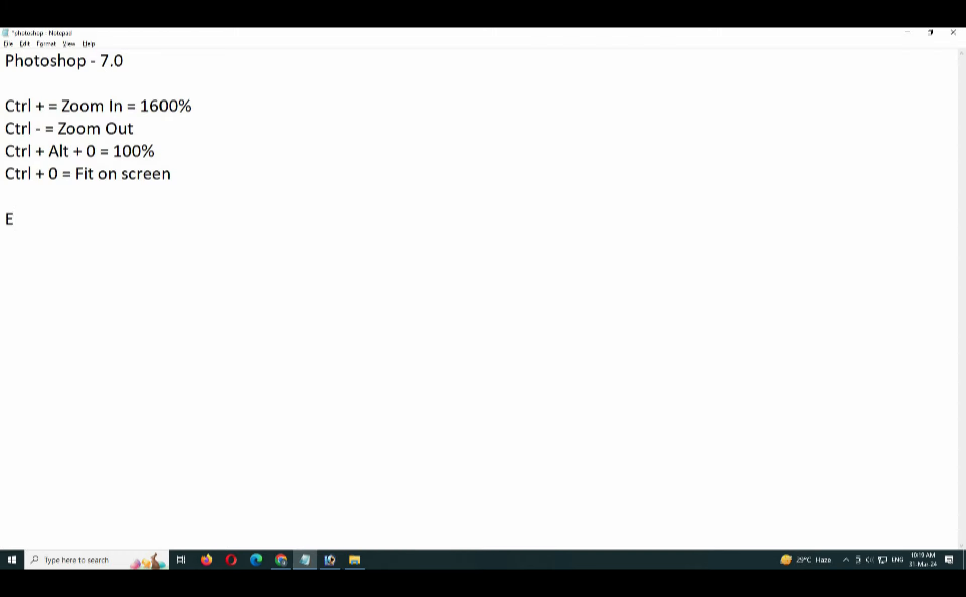
{"action": "type", "text": "dit menu"}
{"action": "key", "text": "Return"}
{"action": "key", "text": "Tab"}
{"action": "type", "text": "Free Tr"}
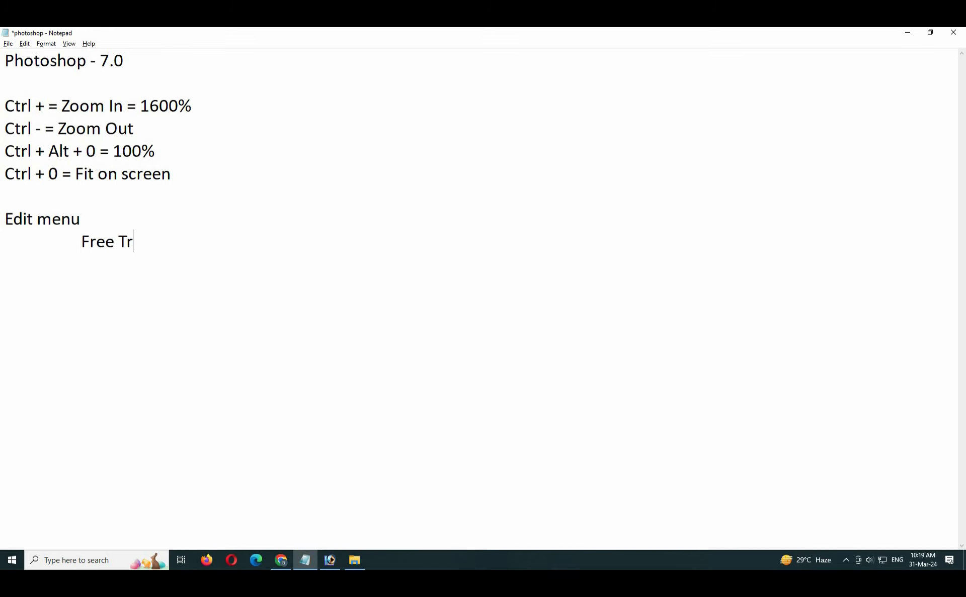
{"action": "type", "text": "ansform - Ctr:"}
{"action": "key", "text": "BackSpace"}
{"action": "key", "text": "BackSpace"}
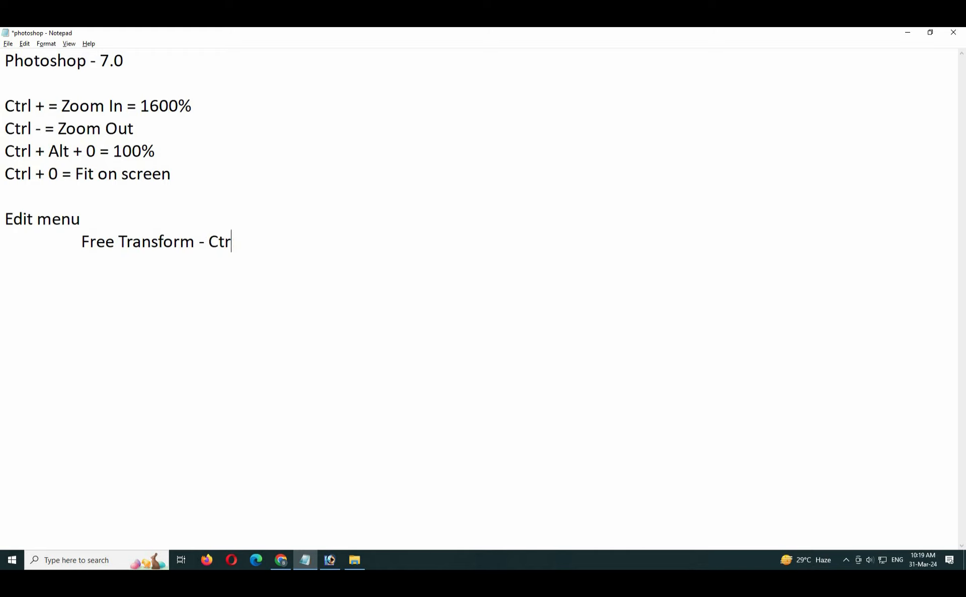
{"action": "type", "text": "l + T"}
{"action": "key", "text": "alt+Tab"}
- Free-transform the Background copy rose layer down to about 33% and commit it
{"action": "left_click", "coordinate": [36, 44]}
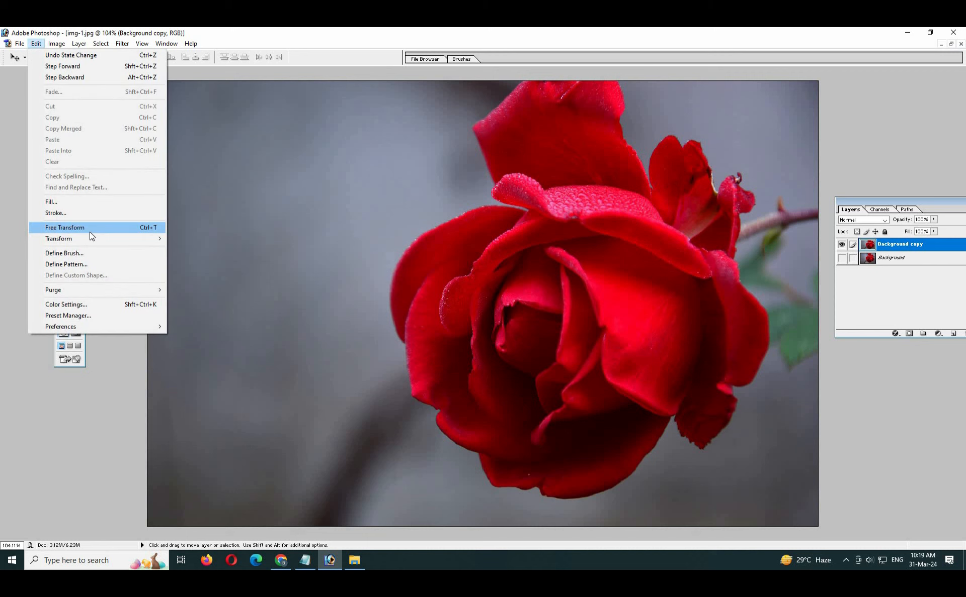
{"action": "left_click", "coordinate": [147, 230]}
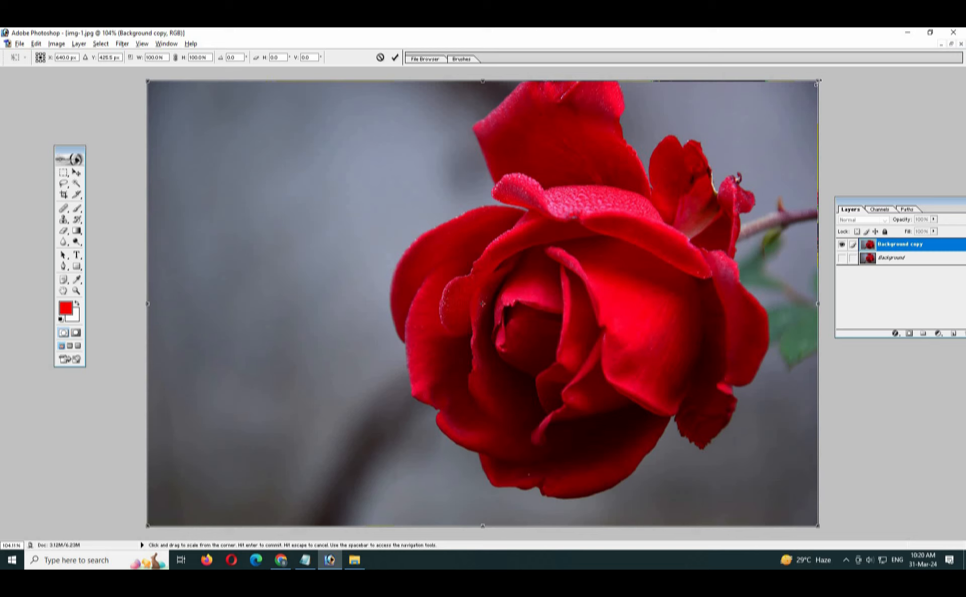
{"action": "left_click_drag", "start_coordinate": [816, 83], "coordinate": [586, 235]}
{"action": "left_click_drag", "start_coordinate": [618, 281], "coordinate": [602, 244]}
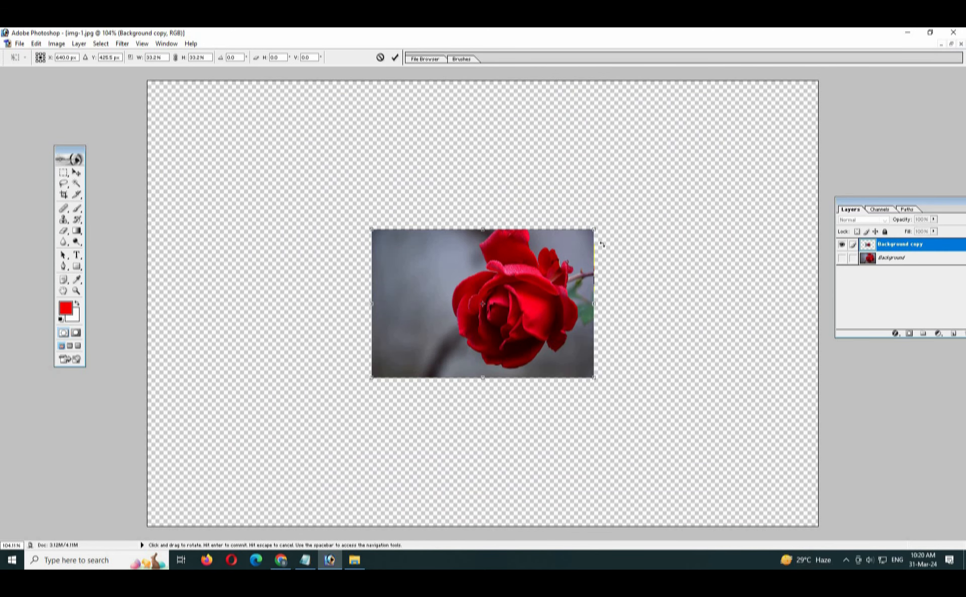
{"action": "key", "text": "Return"}
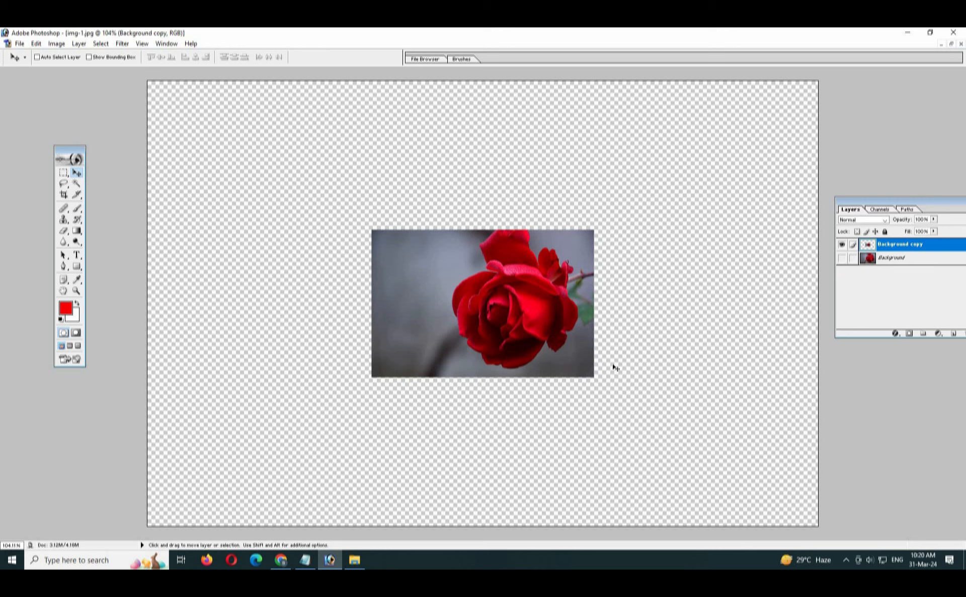
- Undo and try alternative scalings of the rose layer, including a squashed bottom-left strip
{"action": "key", "text": "ctrl+z"}
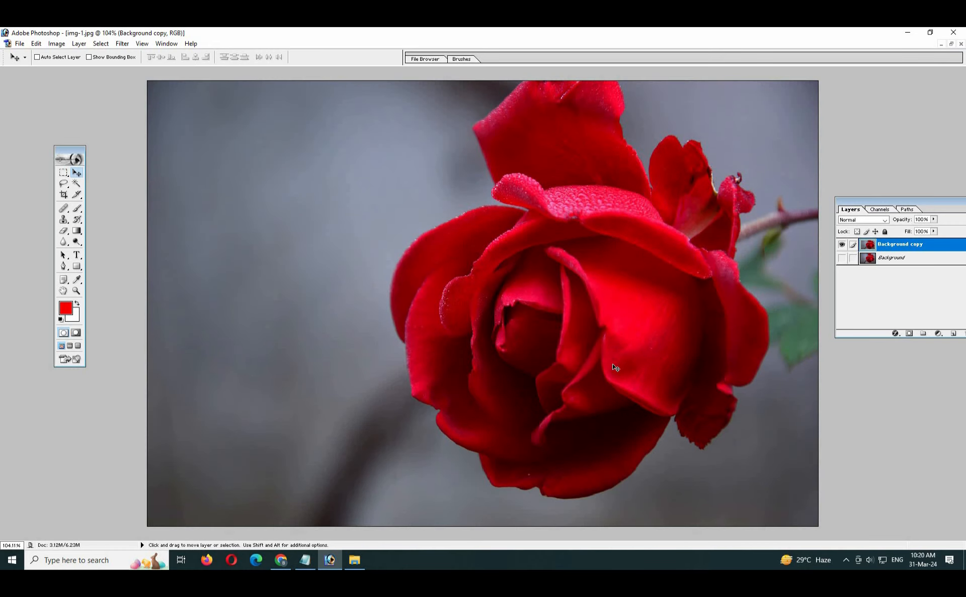
{"action": "key", "text": "ctrl+t"}
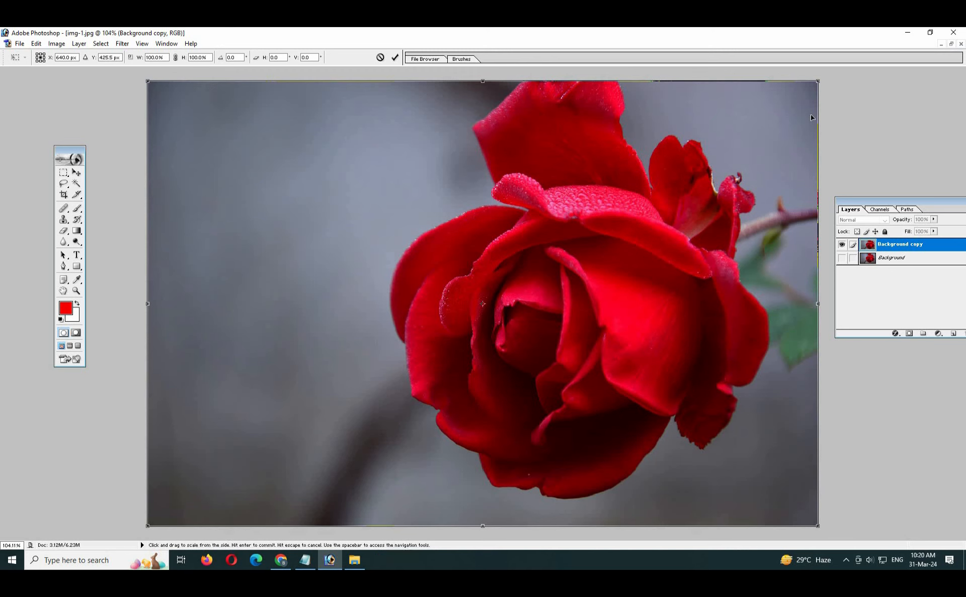
{"action": "left_click_drag", "start_coordinate": [816, 82], "coordinate": [457, 445]}
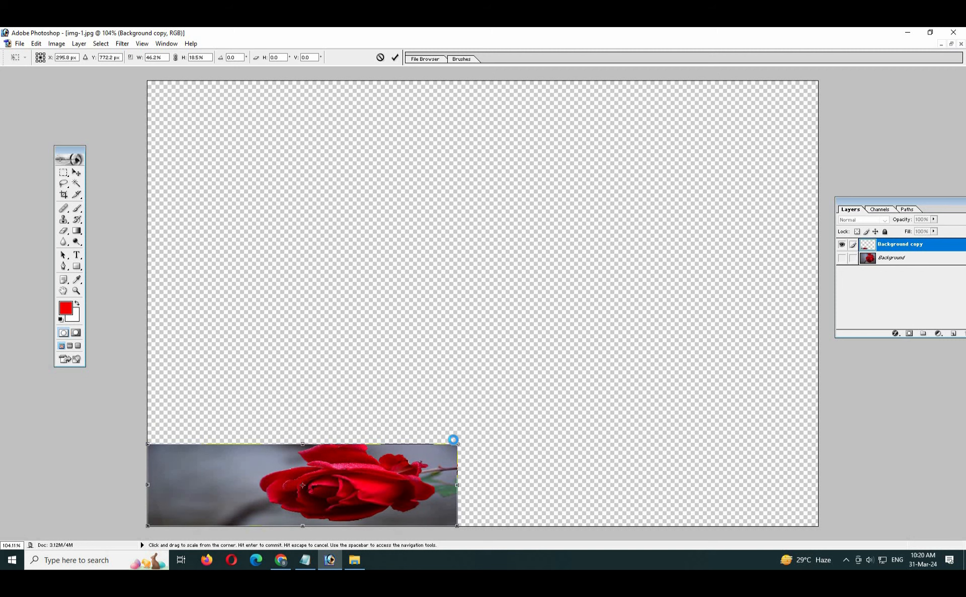
{"action": "key", "text": "Return"}
{"action": "key", "text": "ctrl+z"}
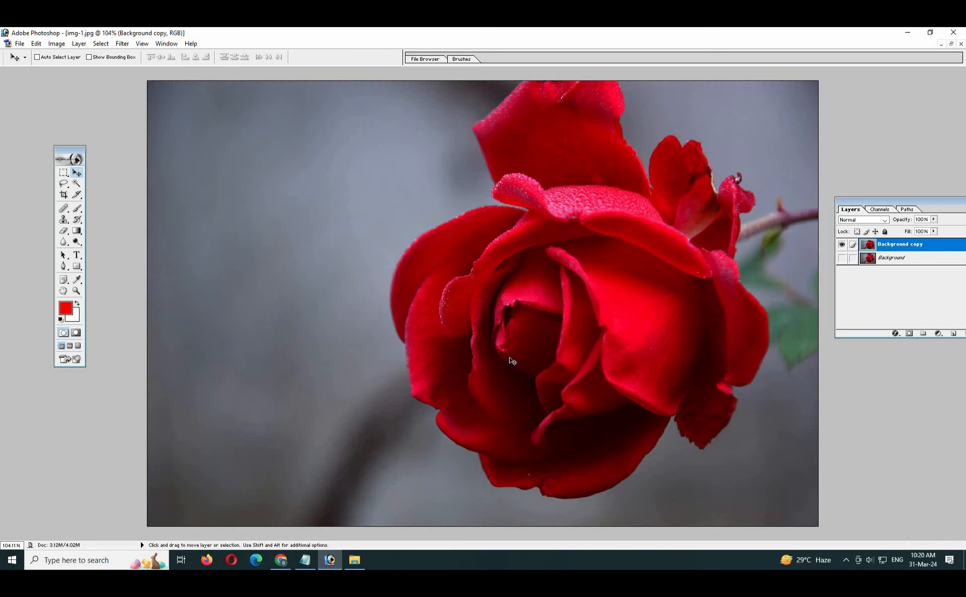
{"action": "key", "text": "ctrl+t"}
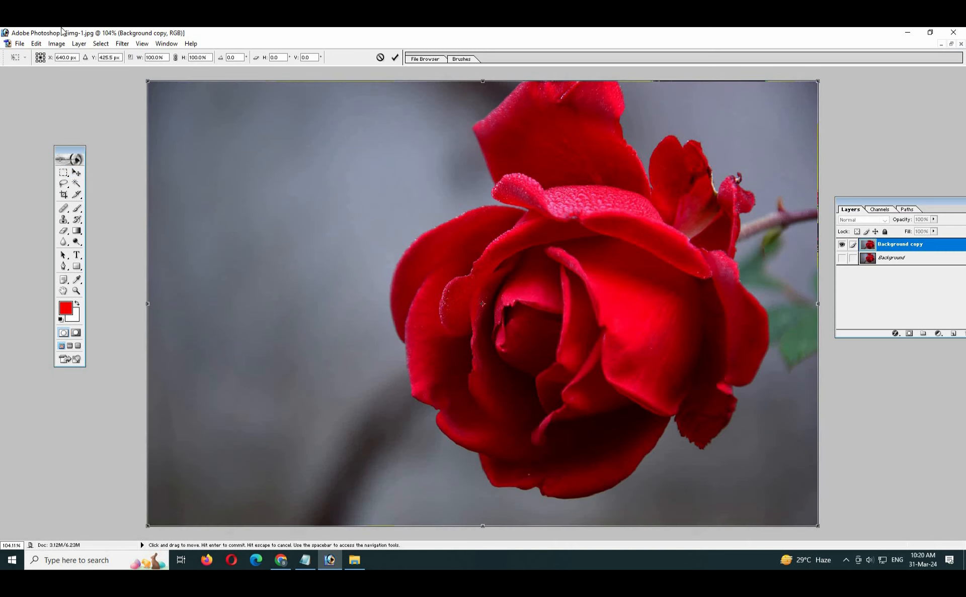
{"action": "left_click_drag", "start_coordinate": [148, 82], "coordinate": [374, 246]}
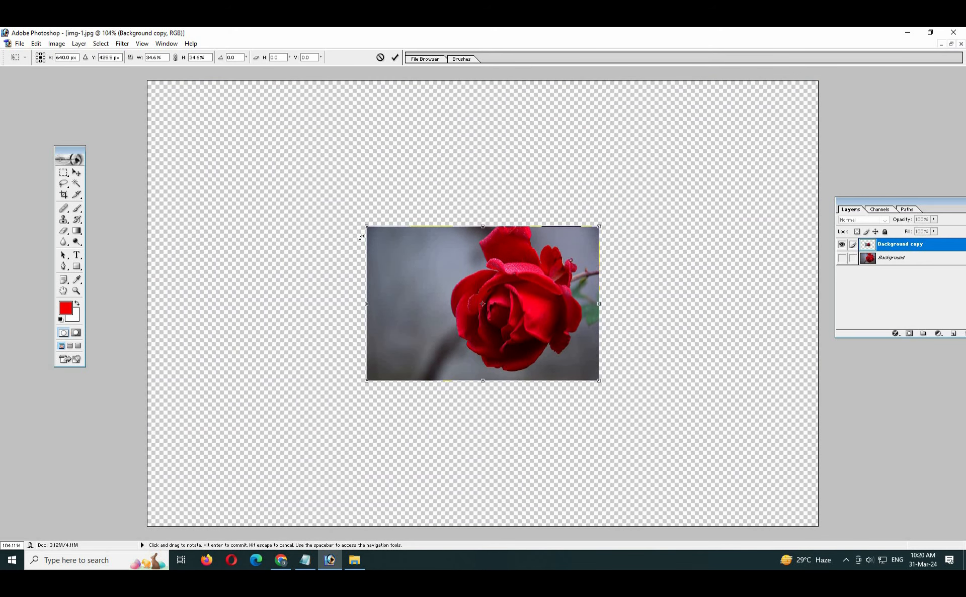
{"action": "key", "text": "Return"}
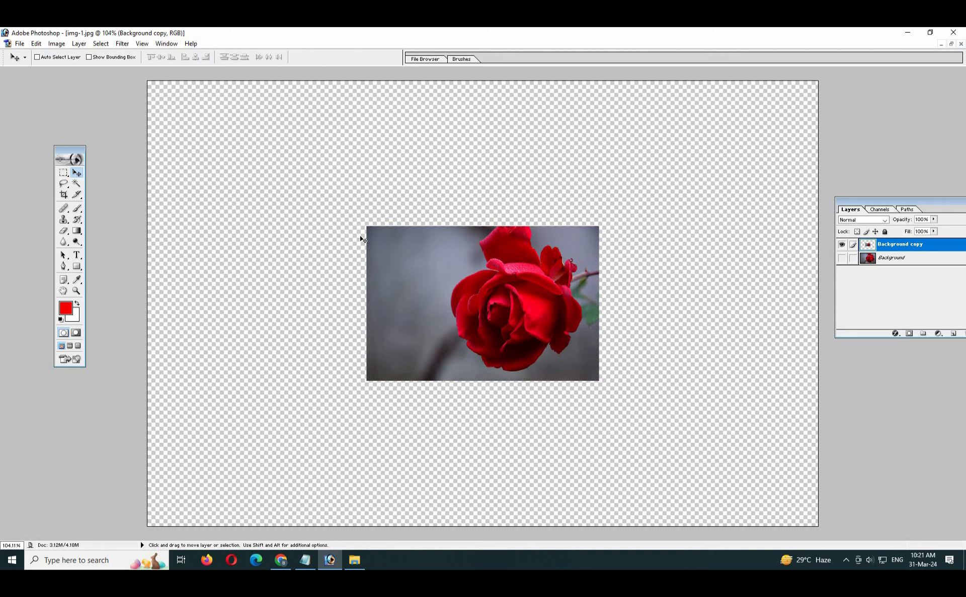
- Undo again and rescale the rose to about 28.4%, a small centred rectangle
{"action": "key", "text": "ctrl+z"}
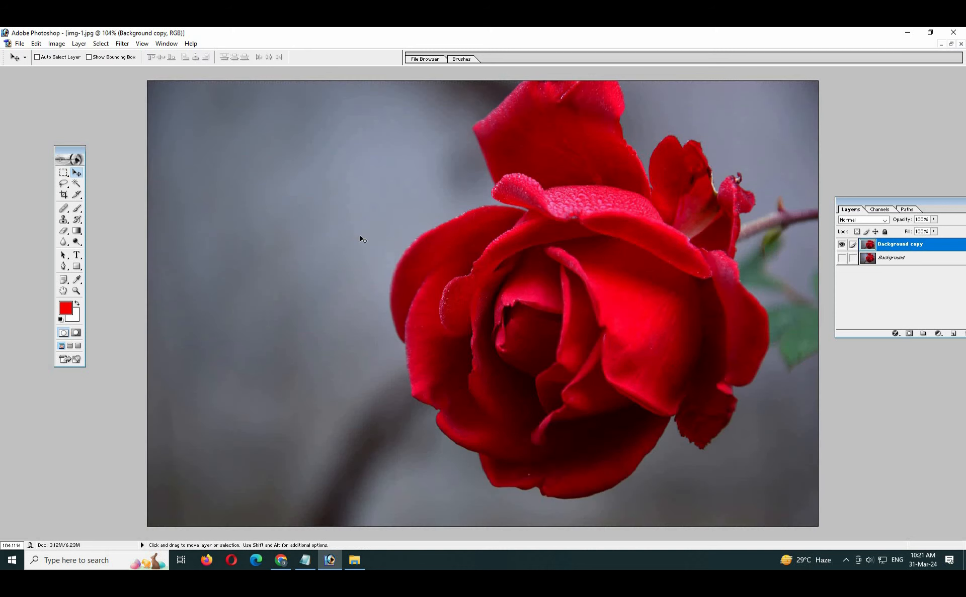
{"action": "key", "text": "ctrl+t"}
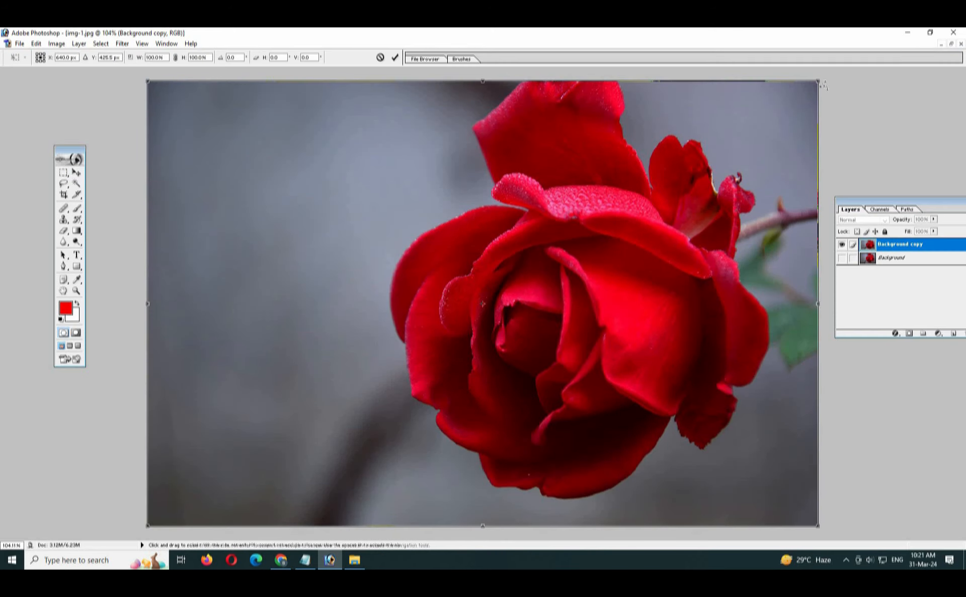
{"action": "left_click_drag", "start_coordinate": [819, 80], "coordinate": [584, 235]}
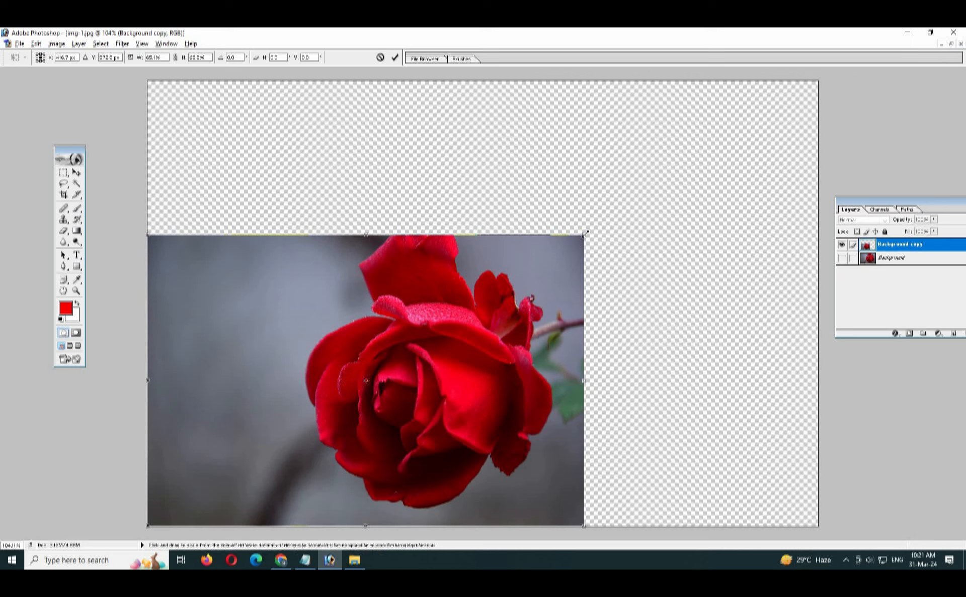
{"action": "key", "text": "Return"}
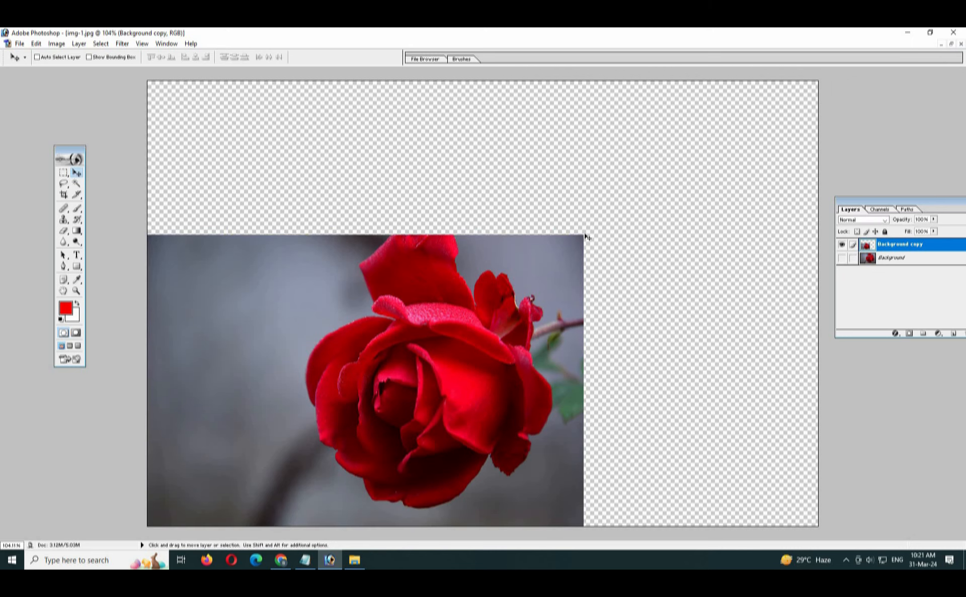
{"action": "key", "text": "ctrl+z"}
{"action": "key", "text": "ctrl+t"}
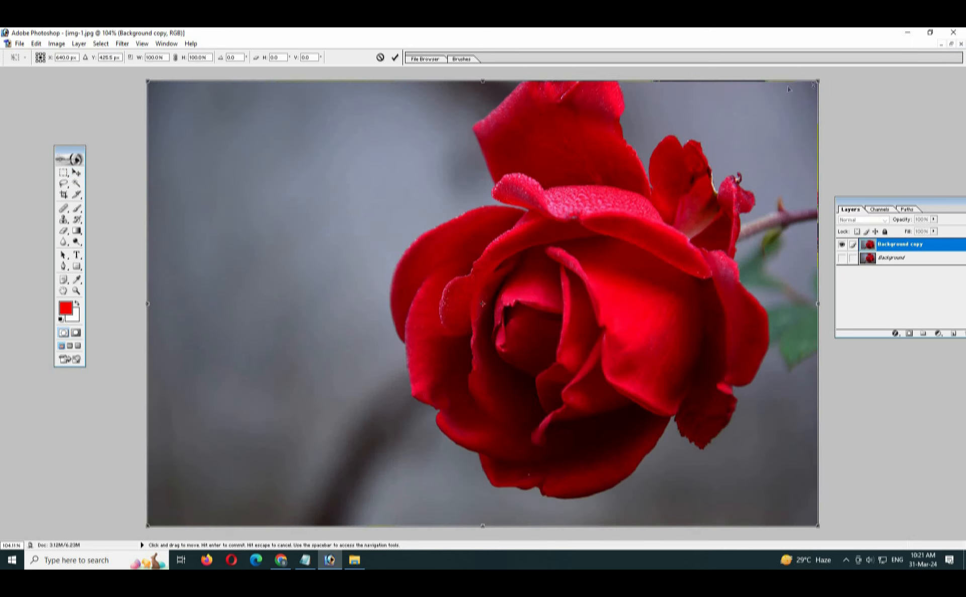
{"action": "left_click_drag", "start_coordinate": [820, 78], "coordinate": [578, 251]}
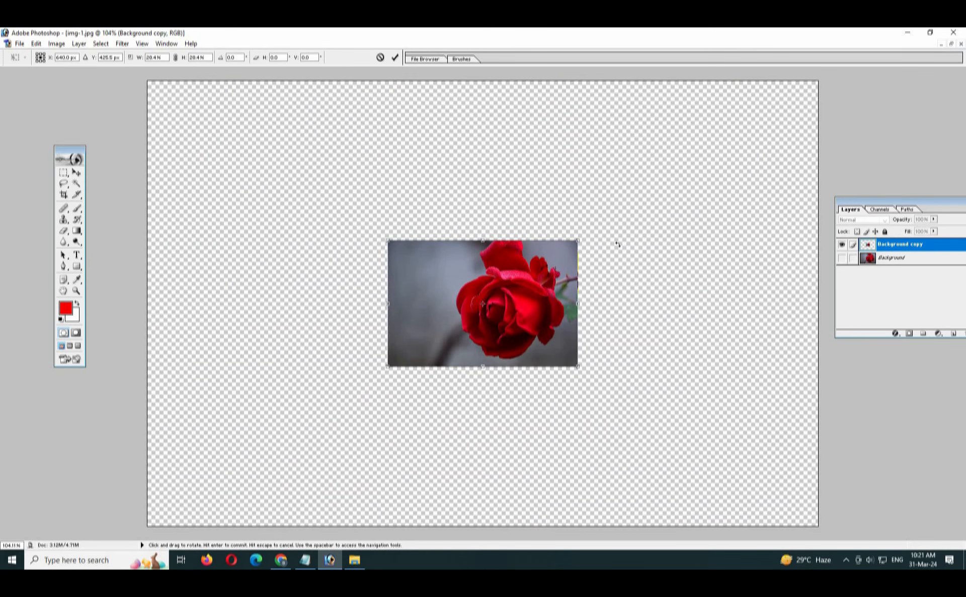
- Commit the roughly 28% resize and nudge the toolbox up and left
{"action": "key", "text": "Return"}
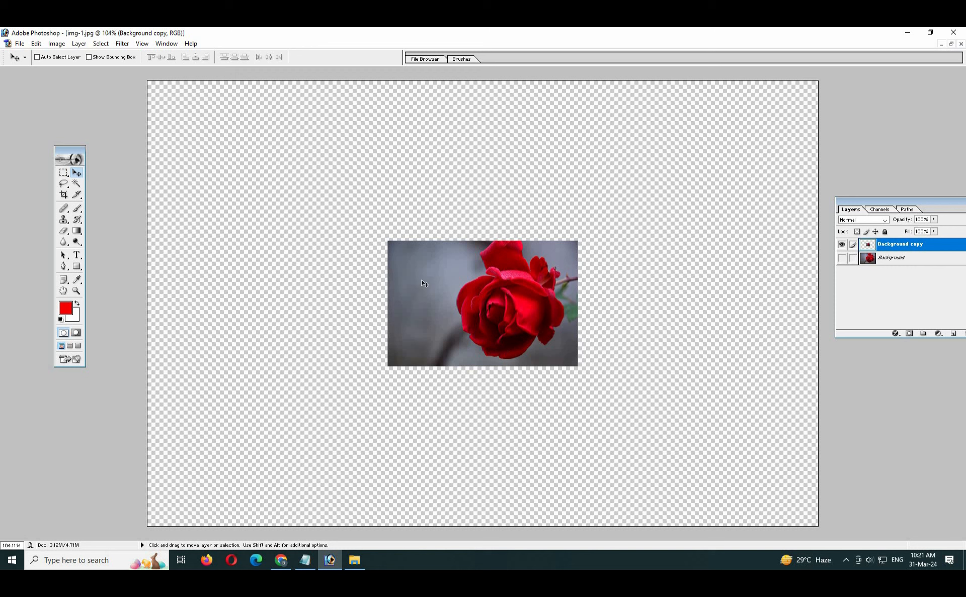
{"action": "left_click_drag", "start_coordinate": [69, 149], "coordinate": [63, 126]}
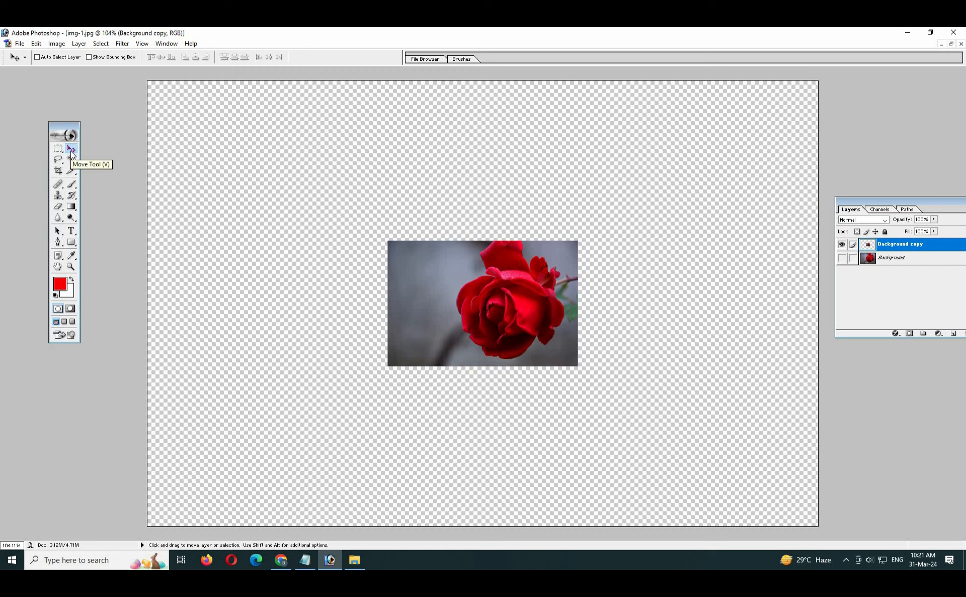
- Add a 'Move Tool' line to the Notepad shortcut notes and return to Photoshop
{"action": "left_click", "coordinate": [303, 562]}
{"action": "key", "text": "Return"}
{"action": "key", "text": "Return"}
{"action": "type", "text": "Move Tool"}
{"action": "key", "text": "Return"}
{"action": "key", "text": "alt+Tab"}
- Move the small rose layer flush into the canvas's top-left corner
{"action": "left_click_drag", "start_coordinate": [497, 320], "coordinate": [526, 255]}
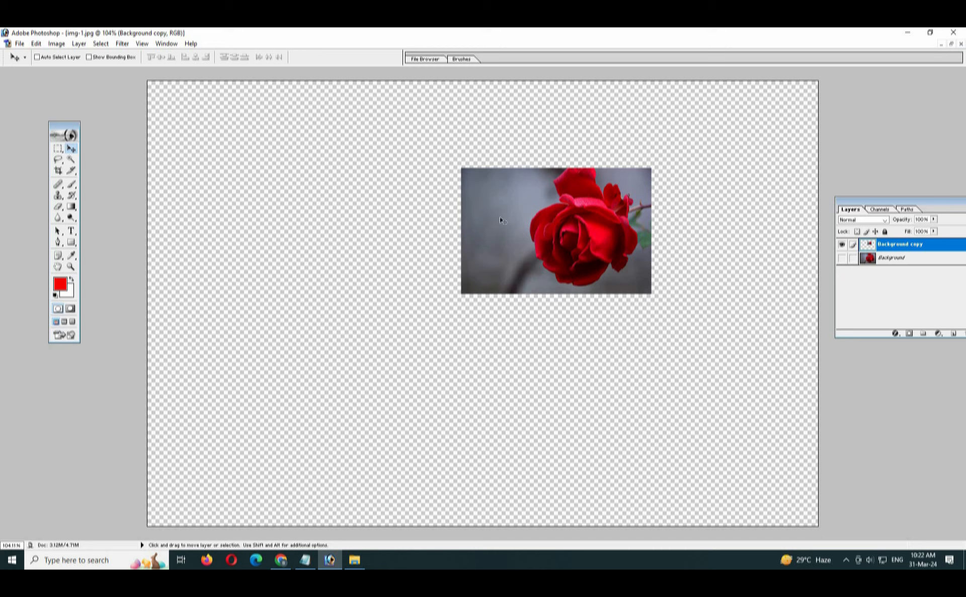
{"action": "left_click_drag", "start_coordinate": [547, 242], "coordinate": [234, 159]}
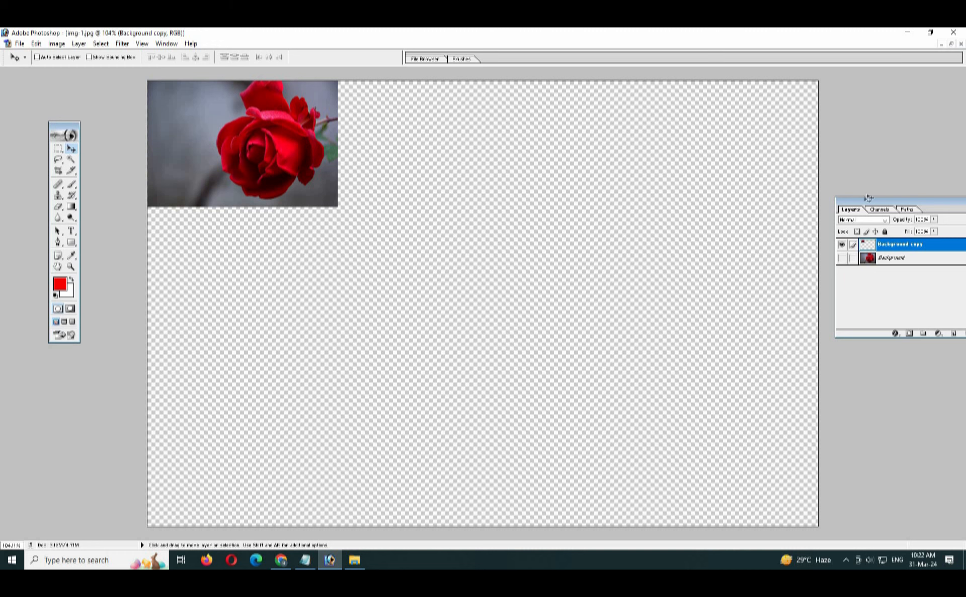
{"action": "left_click_drag", "start_coordinate": [861, 198], "coordinate": [839, 191]}
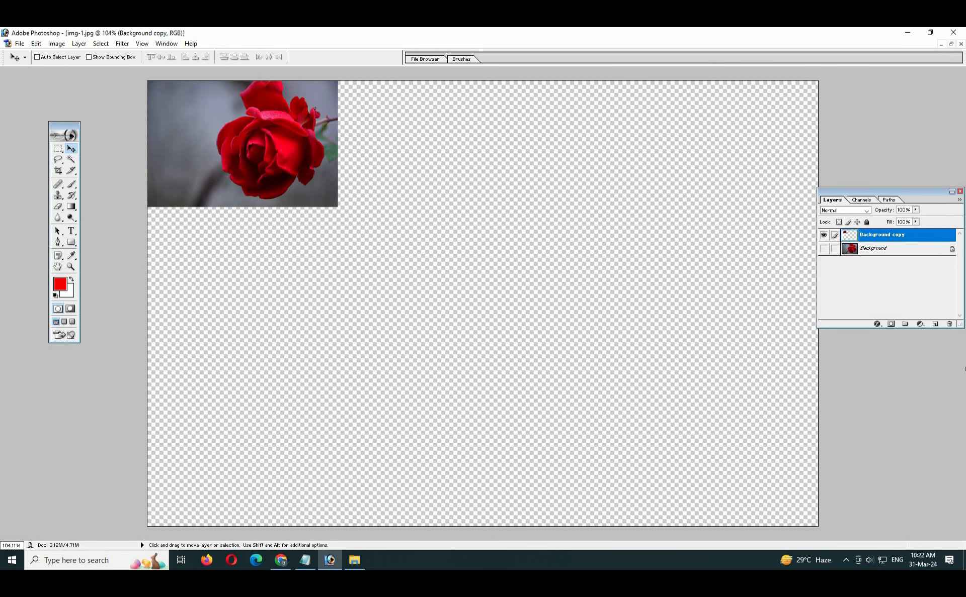
- Duplicate Background copy as Background copy 2 and move it to the top-right corner
{"action": "left_click_drag", "start_coordinate": [960, 327], "coordinate": [958, 361]}
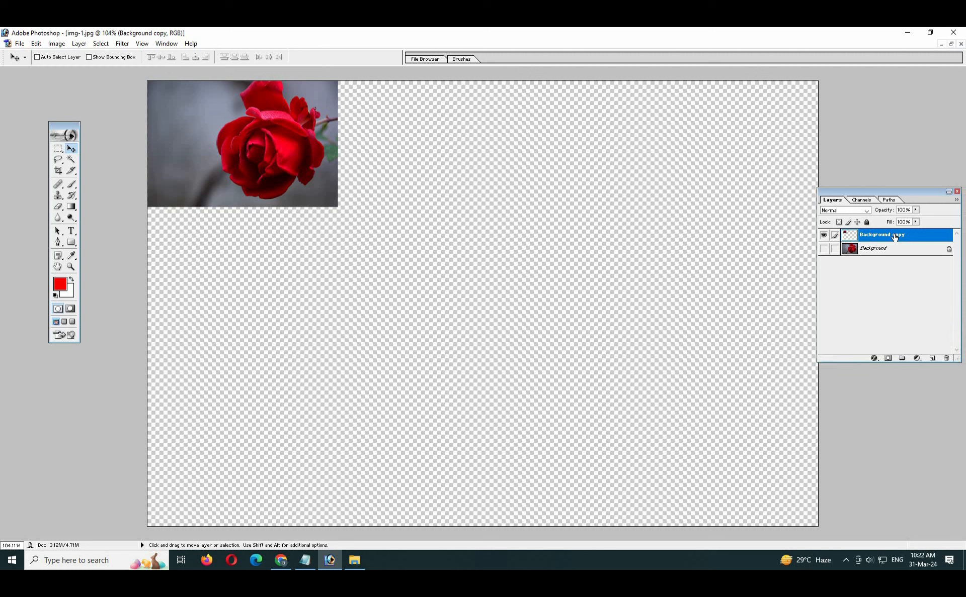
{"action": "right_click", "coordinate": [897, 239]}
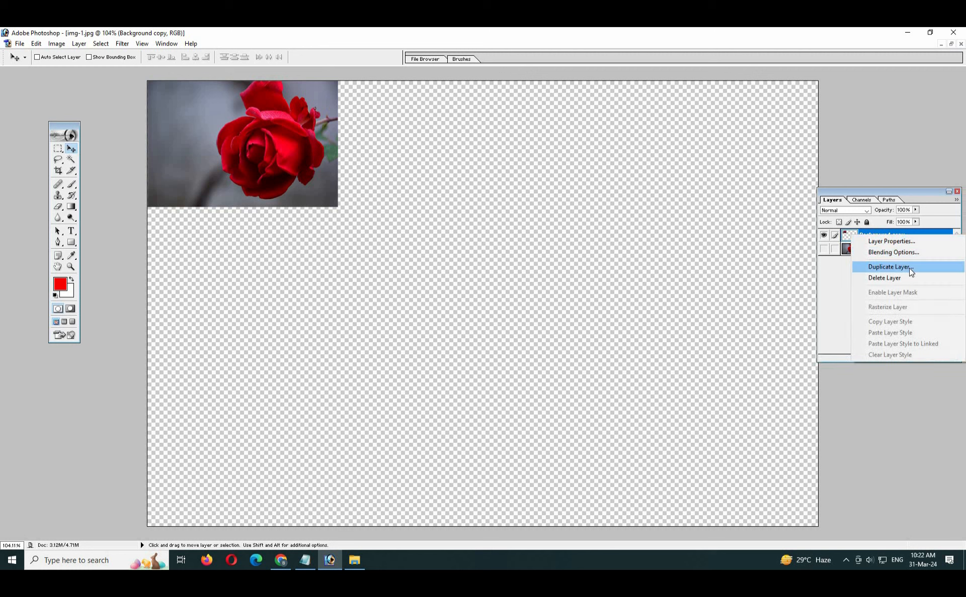
{"action": "left_click", "coordinate": [888, 267]}
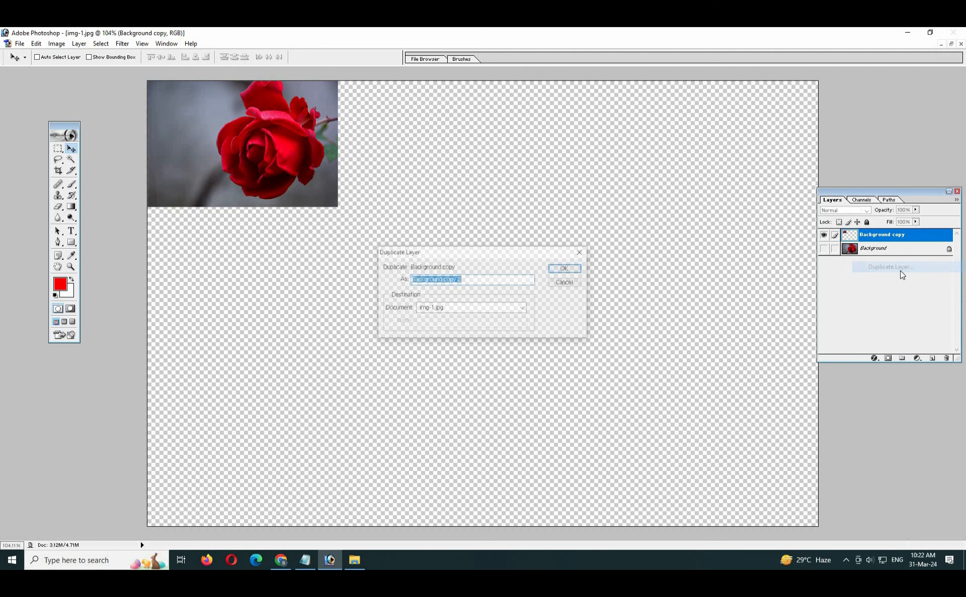
{"action": "left_click", "coordinate": [565, 267]}
{"action": "left_click_drag", "start_coordinate": [257, 147], "coordinate": [735, 146]}
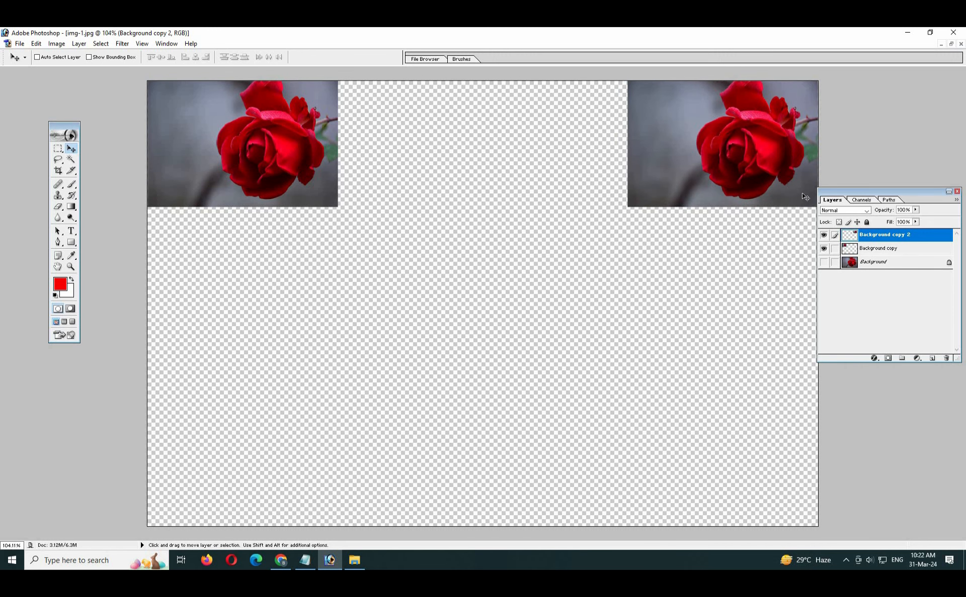
{"action": "left_click_drag", "start_coordinate": [826, 192], "coordinate": [871, 196]}
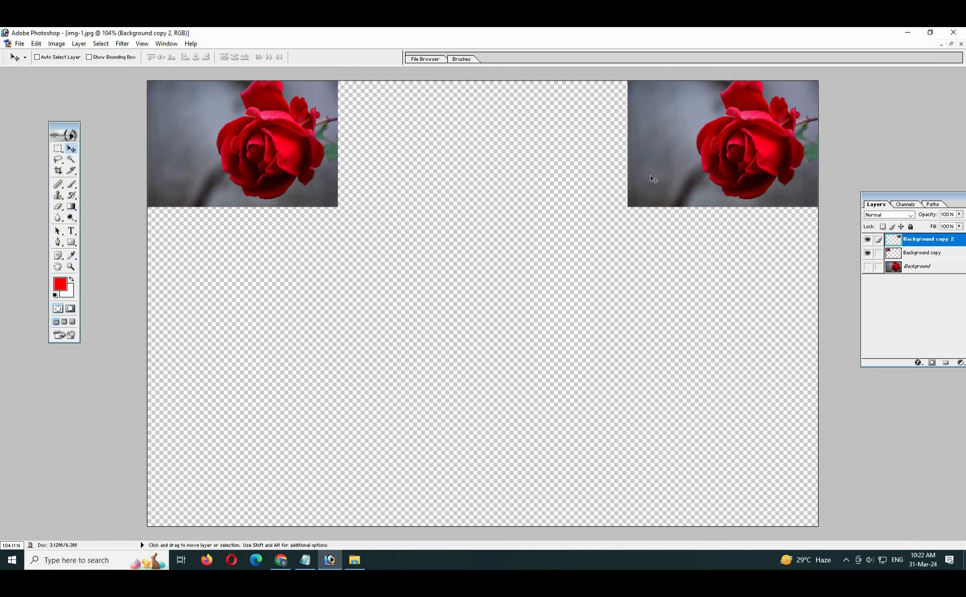
- Alt-drag rose copies into the bottom-right corner and the canvas centre
{"action": "key", "text": "alt"}
{"action": "key", "text": "alt"}
{"action": "left_click_drag", "start_coordinate": [671, 167], "coordinate": [235, 468]}
{"action": "left_click_drag", "start_coordinate": [323, 425], "coordinate": [558, 265]}
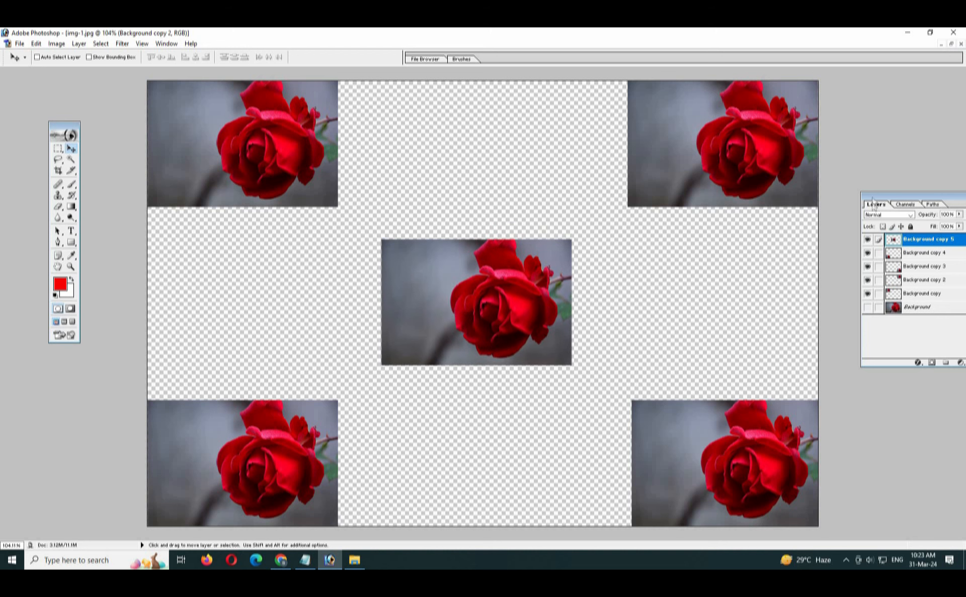
- Float the Layers palette over the canvas and enlarge it to list every layer
{"action": "left_click_drag", "start_coordinate": [873, 203], "coordinate": [672, 171]}
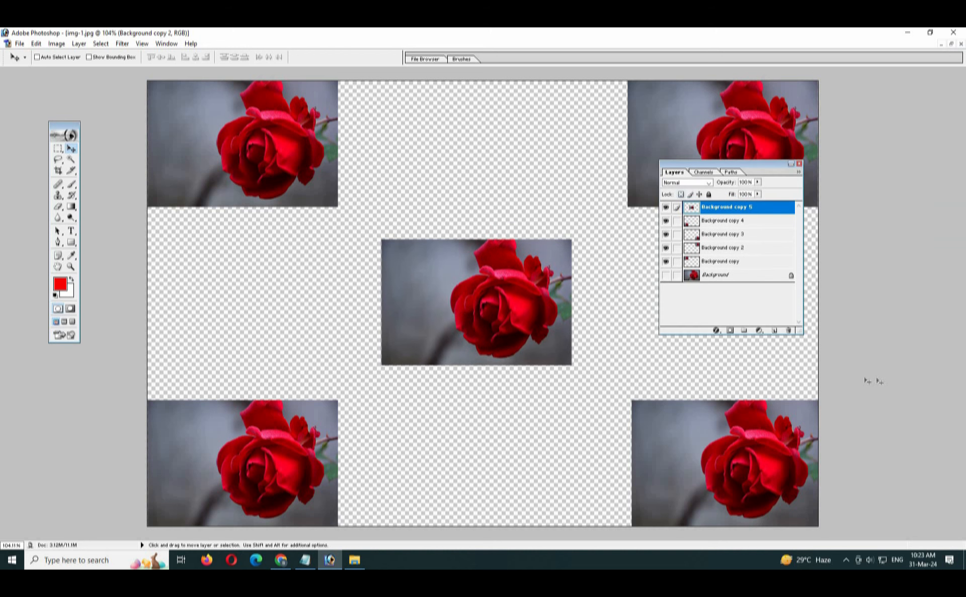
{"action": "left_click_drag", "start_coordinate": [801, 332], "coordinate": [817, 390]}
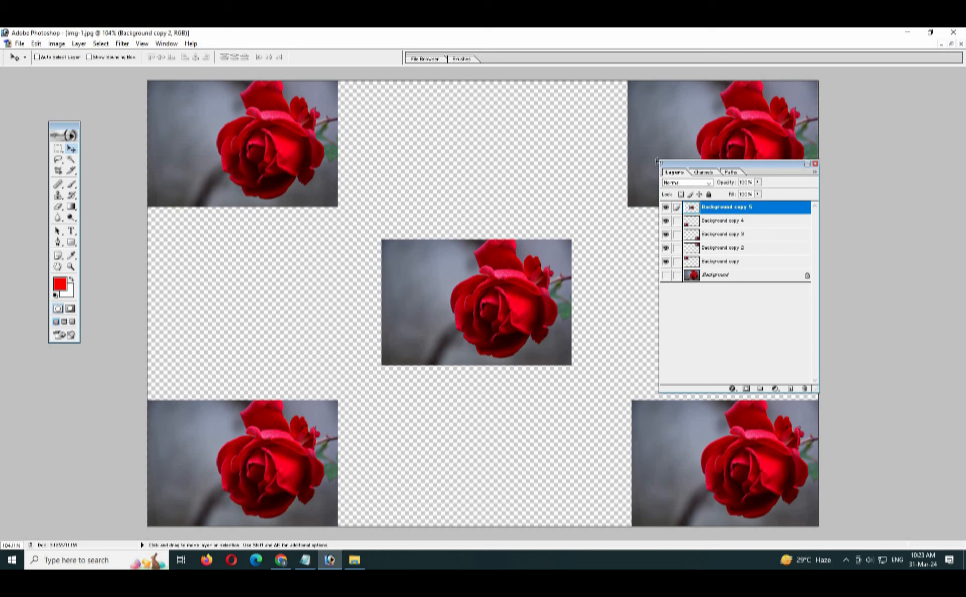
{"action": "left_click_drag", "start_coordinate": [755, 166], "coordinate": [925, 160]}
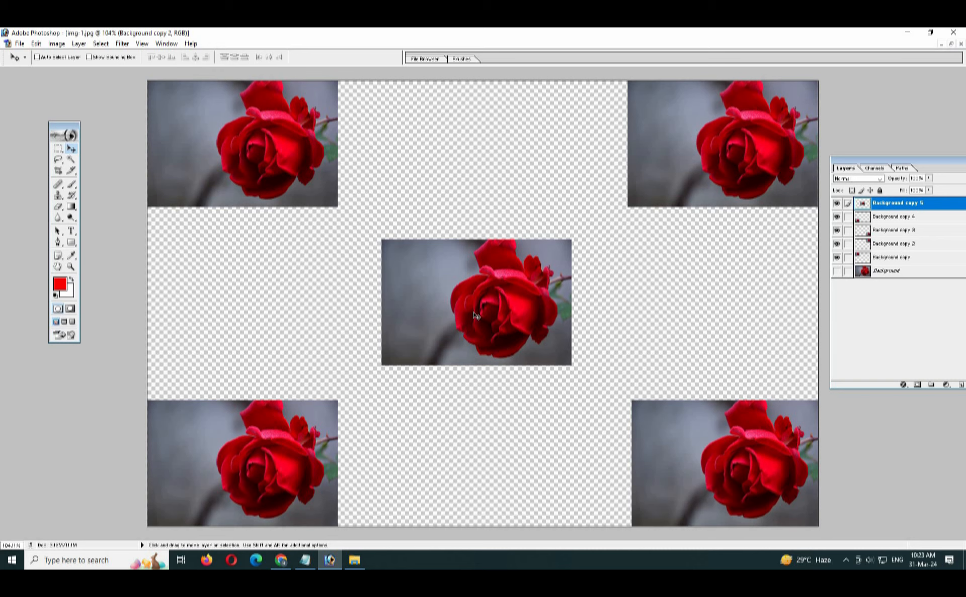
- Toggle visibility of the centre and bottom-left rose layers, leaving Background copy 5 active
{"action": "left_click", "coordinate": [836, 204]}
{"action": "left_click", "coordinate": [837, 203]}
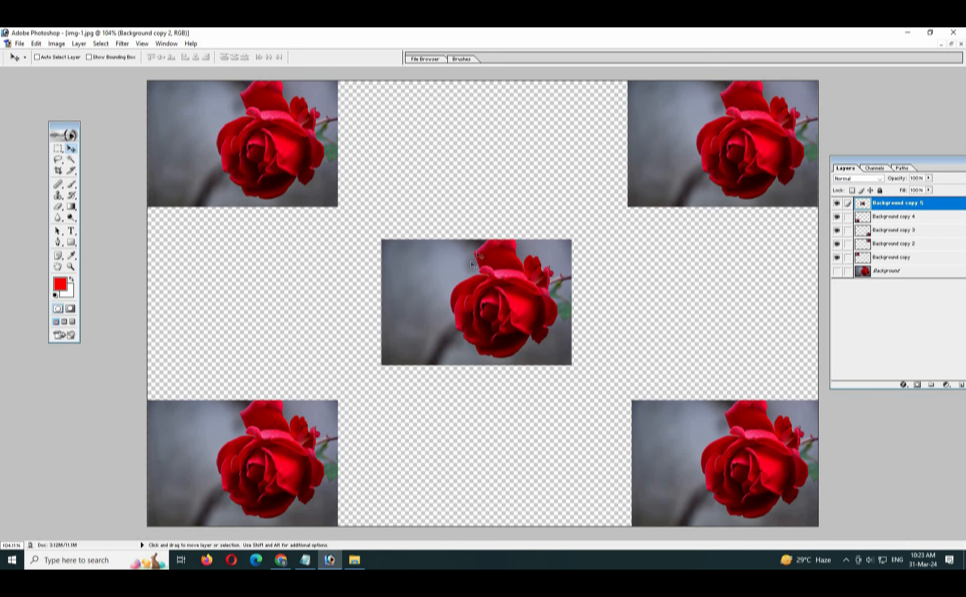
{"action": "left_click", "coordinate": [836, 217]}
{"action": "left_click", "coordinate": [836, 216]}
{"action": "left_click", "coordinate": [895, 220]}
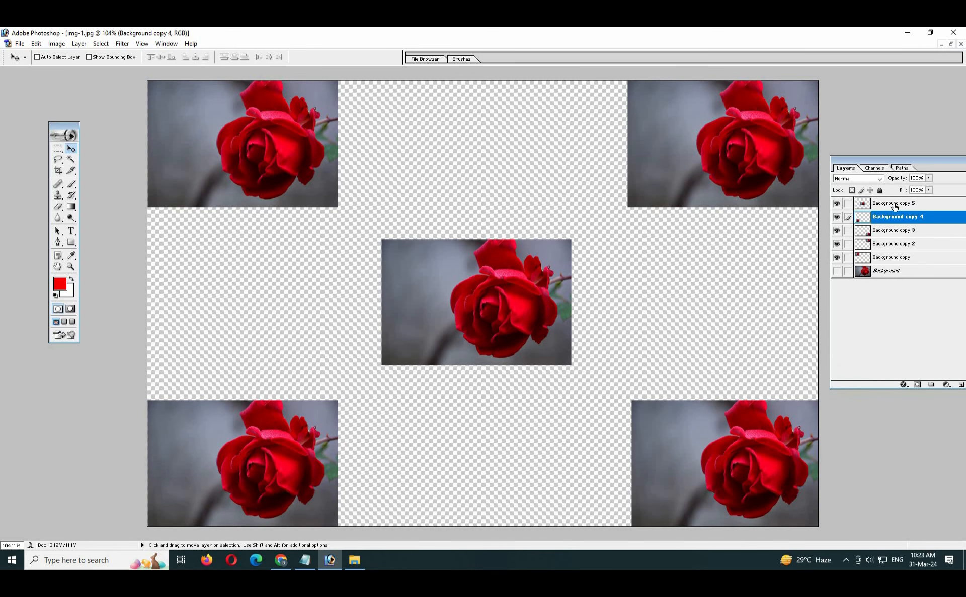
{"action": "left_click", "coordinate": [894, 205]}
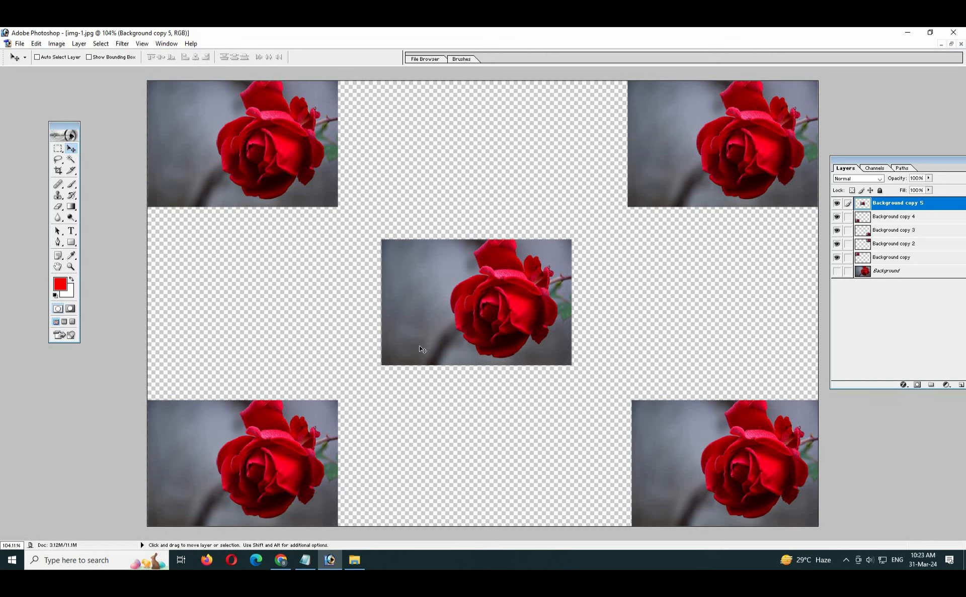
- Start an 'Undo - Ctrl + Alt + Z' line below Move Tool in the notes
{"action": "left_click", "coordinate": [305, 560]}
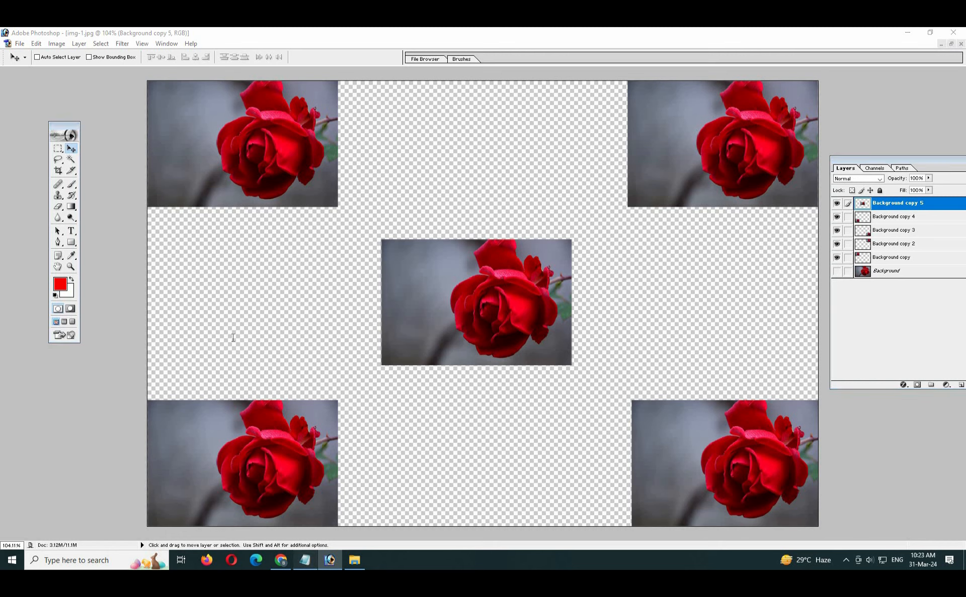
{"action": "key", "text": "Return"}
{"action": "key", "text": "Return"}
{"action": "type", "text": "Undo - Ctrl + Alt + Z"}
- Finish the Undo note, step back twice with Ctrl+Alt+Z to one centred rose, then return to Notepad
{"action": "key", "text": "Return"}
{"action": "key", "text": "alt+Tab"}
{"action": "key", "text": "alt"}
{"action": "key", "text": "ctrl+alt+z"}
{"action": "key", "text": "ctrl+alt+z"}
{"action": "key", "text": "ctrl+alt+z"}
{"action": "key", "text": "ctrl+alt+z"}
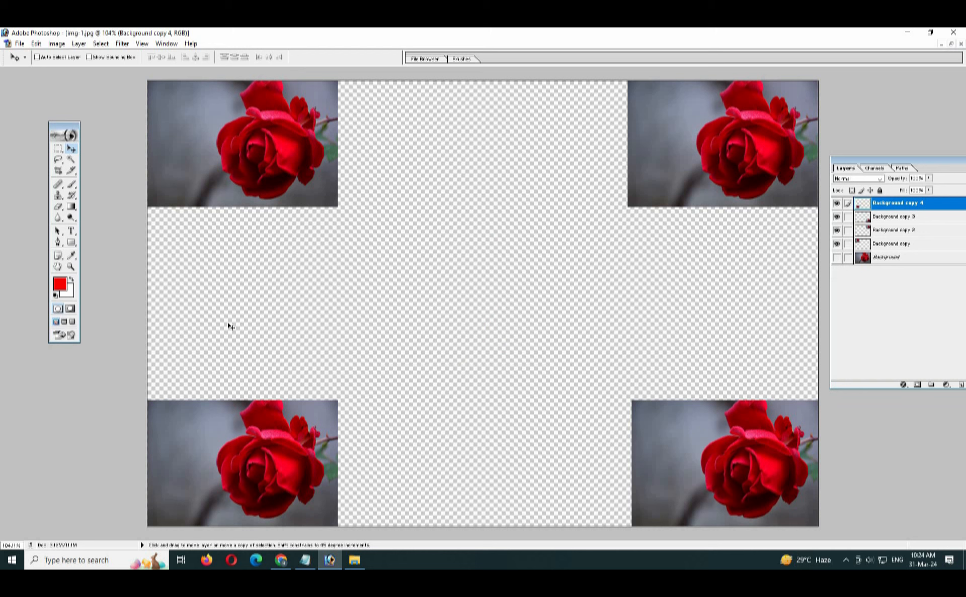
{"action": "key", "text": "ctrl+alt+z"}
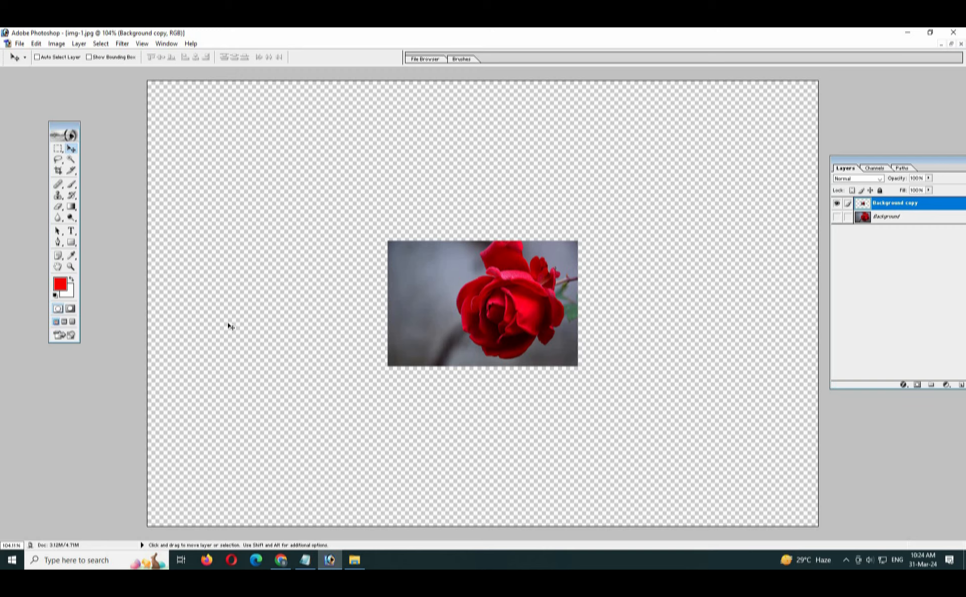
{"action": "key", "text": "alt+Tab"}
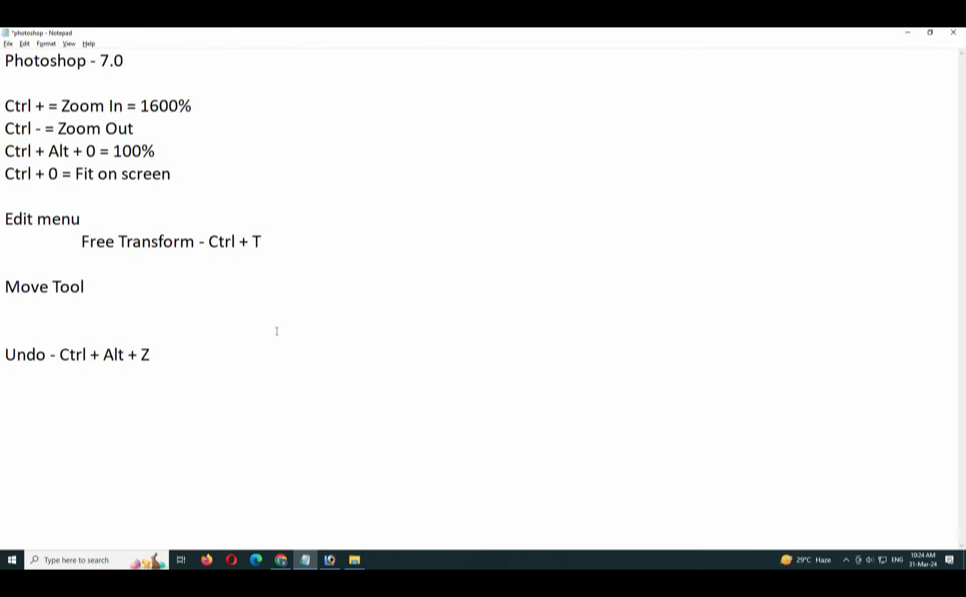
- Add the note line 'Redo - Ctrl + Shift + Z', correcting a typo
{"action": "type", "text": "Red o -"}
{"action": "key", "text": "BackSpace"}
{"action": "key", "text": "BackSpace"}
{"action": "key", "text": "BackSpace"}
{"action": "key", "text": "BackSpace"}
{"action": "type", "text": "o - Ctrl "}
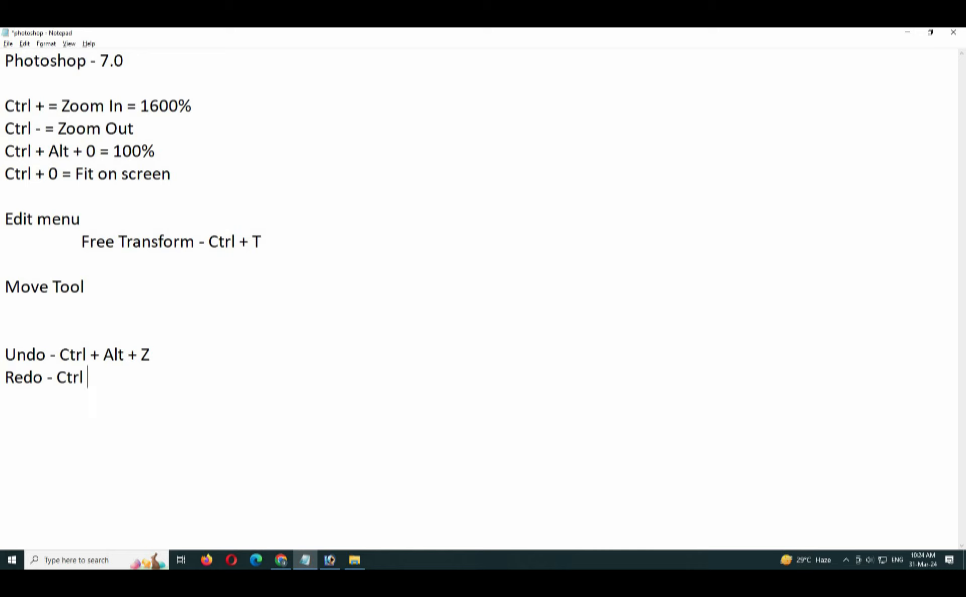
{"action": "type", "text": "+ Shift + Z"}
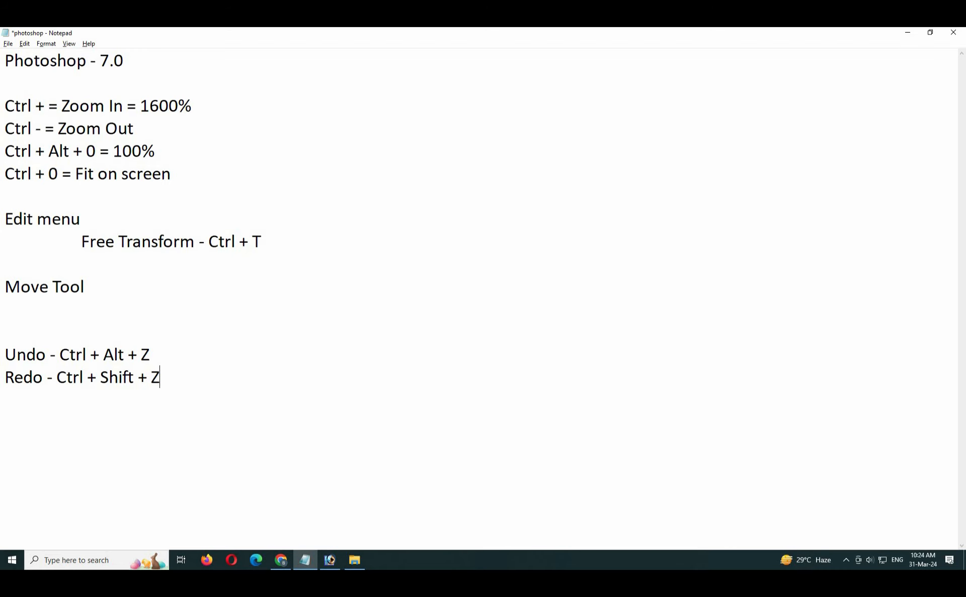
- Redo in Photoshop with Ctrl+Shift+Z to bring back all five roses
{"action": "key", "text": "alt+Tab"}
{"action": "key", "text": "shift"}
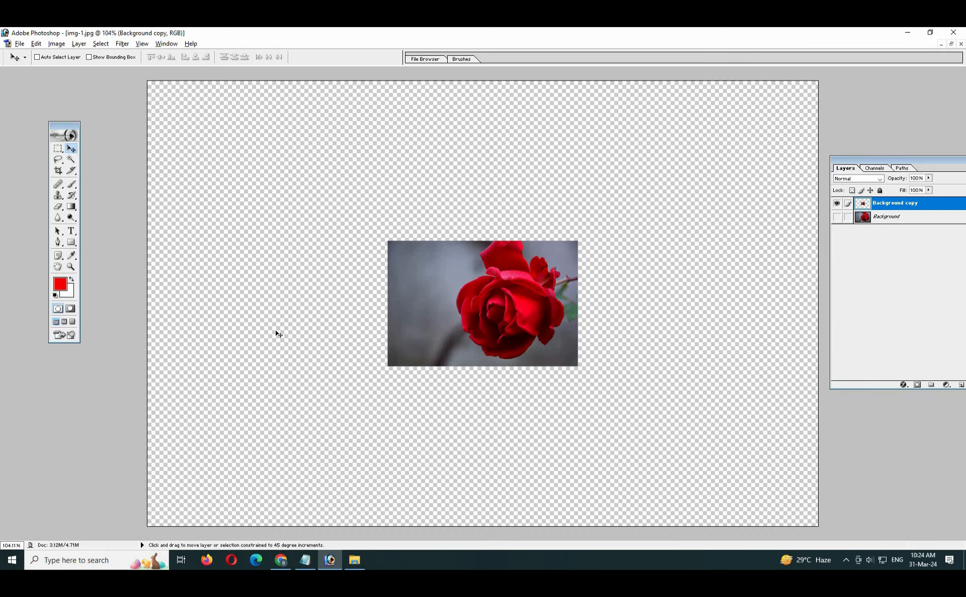
{"action": "key", "text": "ctrl+shift+z"}
{"action": "key", "text": "ctrl+shift+z"}
{"action": "key", "text": "ctrl+shift+z"}
{"action": "key", "text": "ctrl+shift+z"}
{"action": "key", "text": "ctrl+shift+z"}
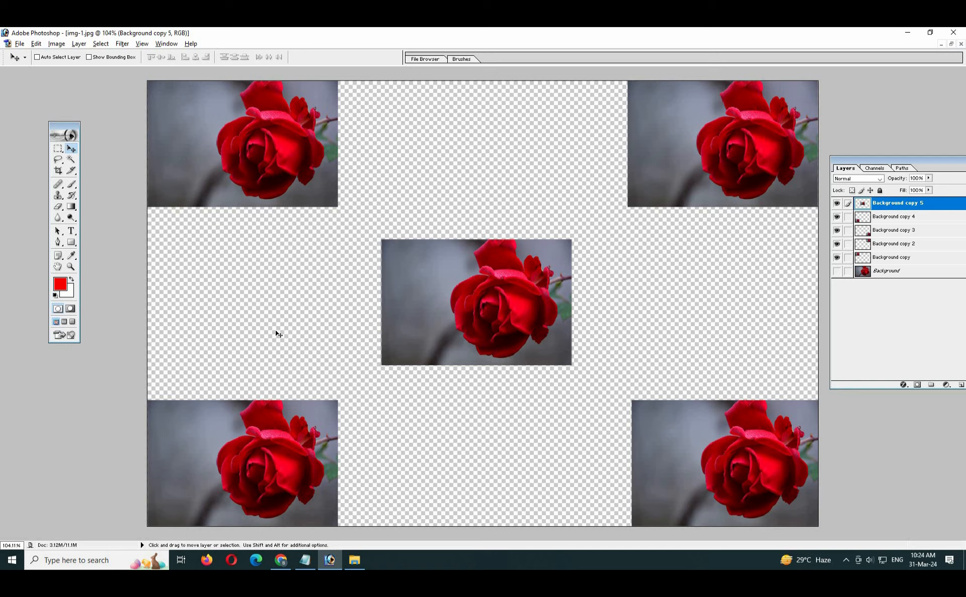
- Add a new note line 'Last Step - Ctrl + Z' and save the notes
{"action": "key", "text": "alt+Tab"}
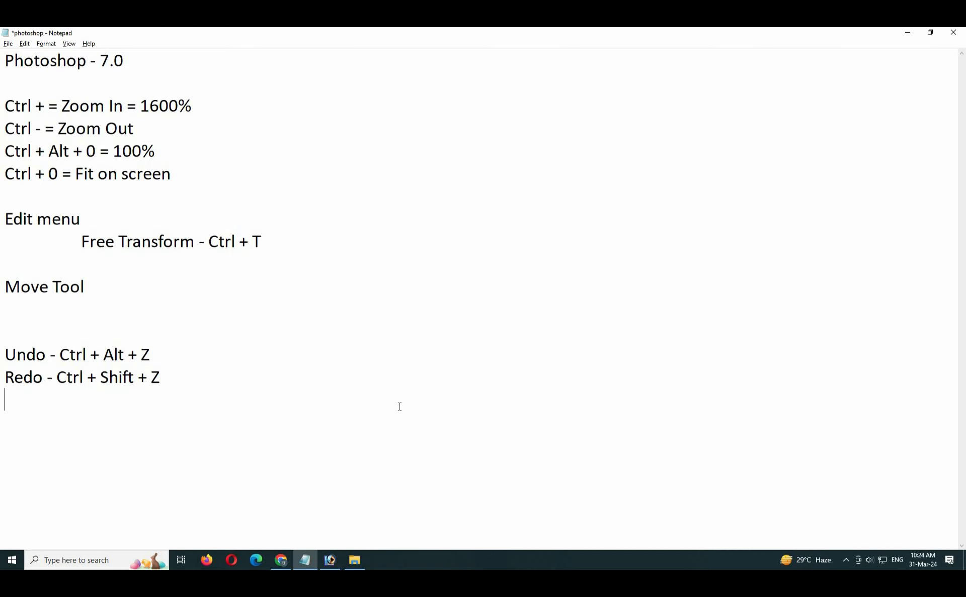
{"action": "key", "text": "Return"}
{"action": "type", "text": "First"}
{"action": "key", "text": "shift+Home"}
{"action": "key", "text": "BackSpace"}
{"action": "type", "text": "Last Step "}
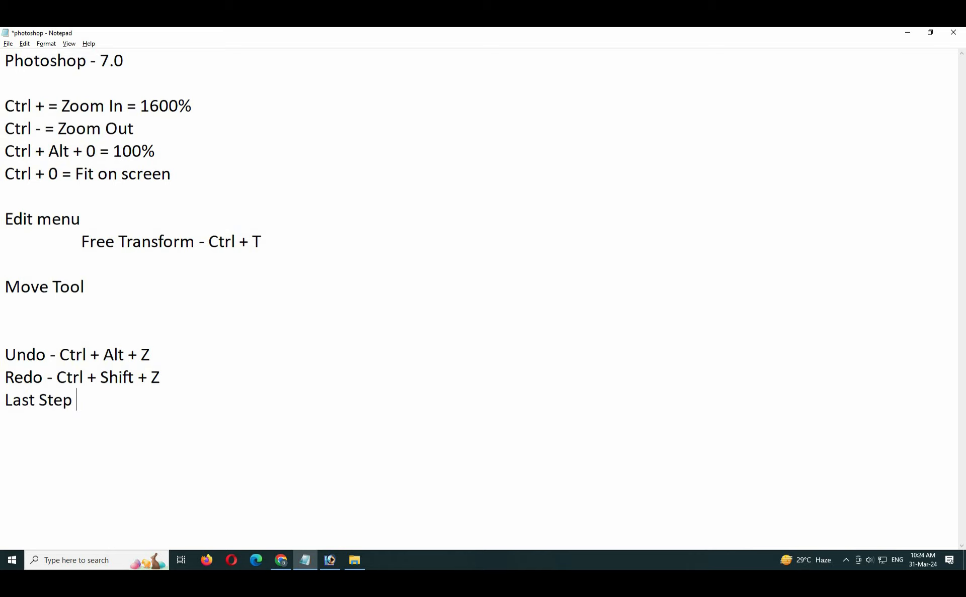
{"action": "type", "text": "- Ctrl + Z"}
{"action": "key", "text": "ctrl+s"}
{"action": "key", "text": "alt+Tab"}
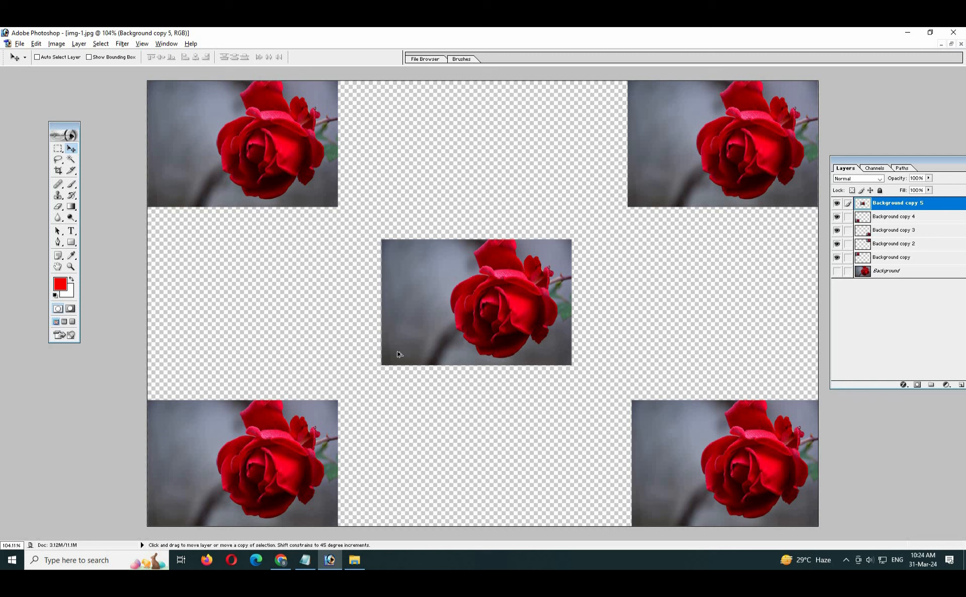
- Step back with Ctrl+Alt+Z and toggle Ctrl+Z until one rose sits centred
{"action": "key", "text": "ctrl+alt+z"}
{"action": "key", "text": "ctrl+alt+z"}
{"action": "key", "text": "ctrl+alt+z"}
{"action": "key", "text": "ctrl+alt+z"}
{"action": "key", "text": "ctrl+alt+z"}
{"action": "key", "text": "ctrl+alt+z"}
{"action": "key", "text": "ctrl+alt+z"}
{"action": "key", "text": "ctrl+alt+z"}
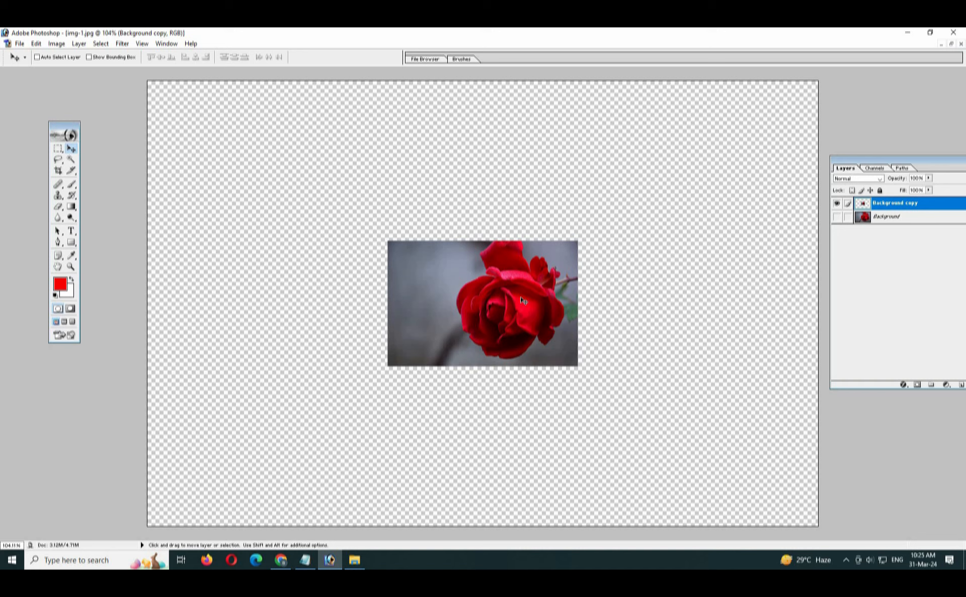
{"action": "key", "text": "ctrl+alt+z"}
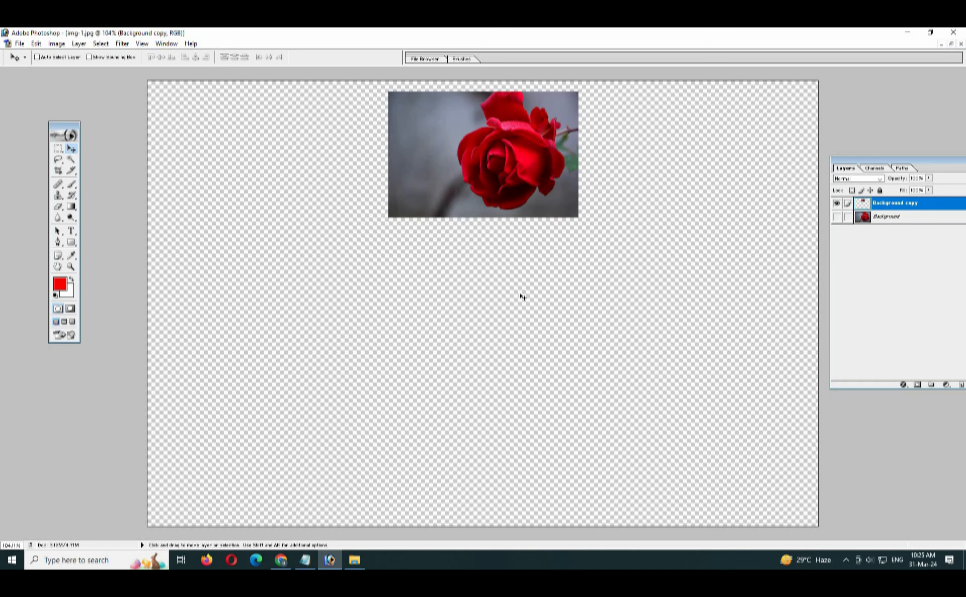
{"action": "key", "text": "ctrl+z"}
{"action": "key", "text": "ctrl+z"}
{"action": "key", "text": "ctrl+z"}
{"action": "key", "text": "ctrl+z"}
{"action": "key", "text": "ctrl+z"}
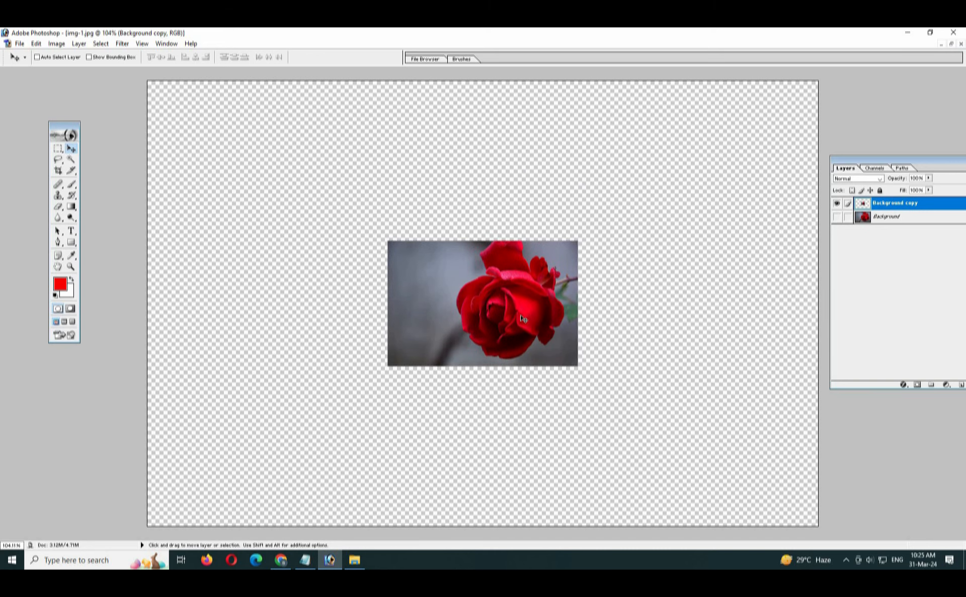
{"action": "key", "text": "ctrl+z"}
{"action": "key", "text": "ctrl+z"}
{"action": "key", "text": "ctrl+z"}
{"action": "key", "text": "ctrl+z"}
{"action": "key", "text": "alt+Tab"}
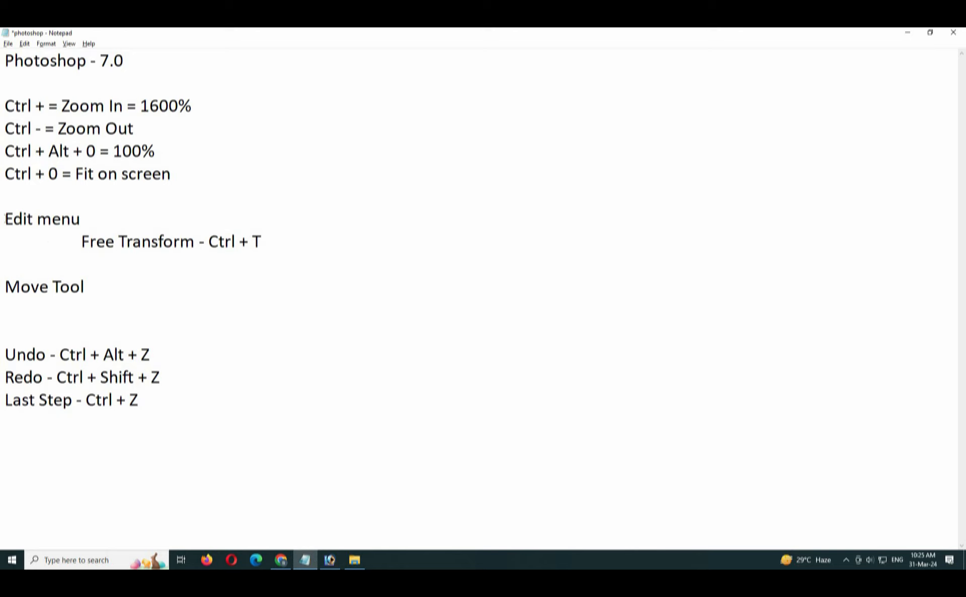
- Highlight the Edit menu, Free Transform, Move Tool and Undo/Redo note lines
{"action": "left_click_drag", "start_coordinate": [5, 219], "coordinate": [303, 237]}
{"action": "left_click_drag", "start_coordinate": [132, 287], "coordinate": [4, 300]}
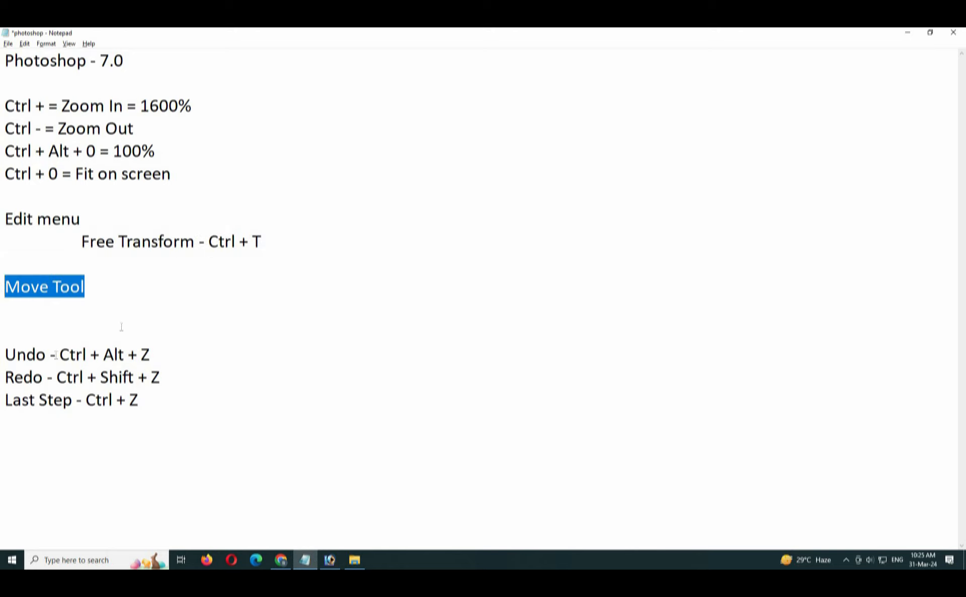
{"action": "left_click_drag", "start_coordinate": [4, 355], "coordinate": [222, 376]}
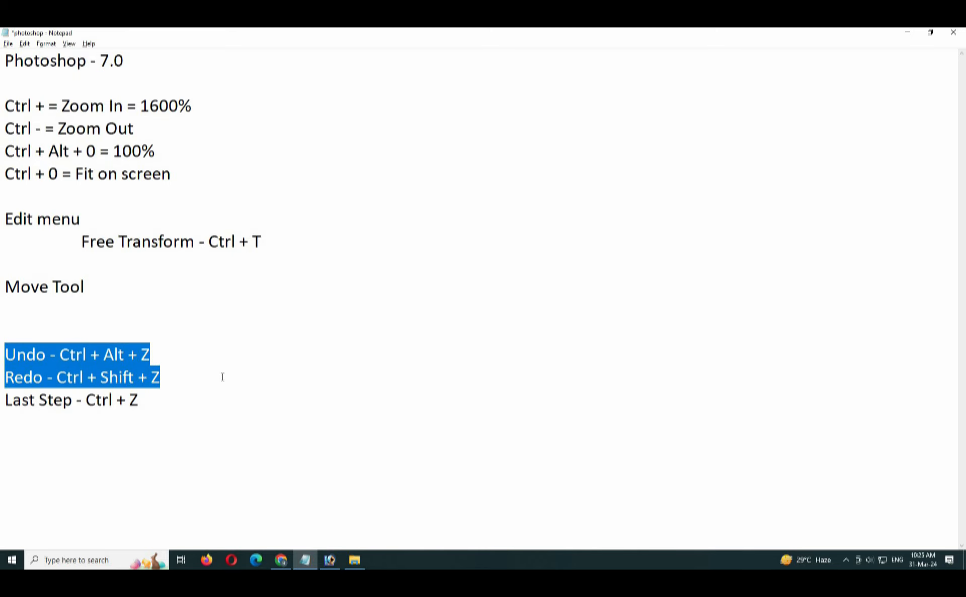
{"action": "key", "text": "alt+Tab"}
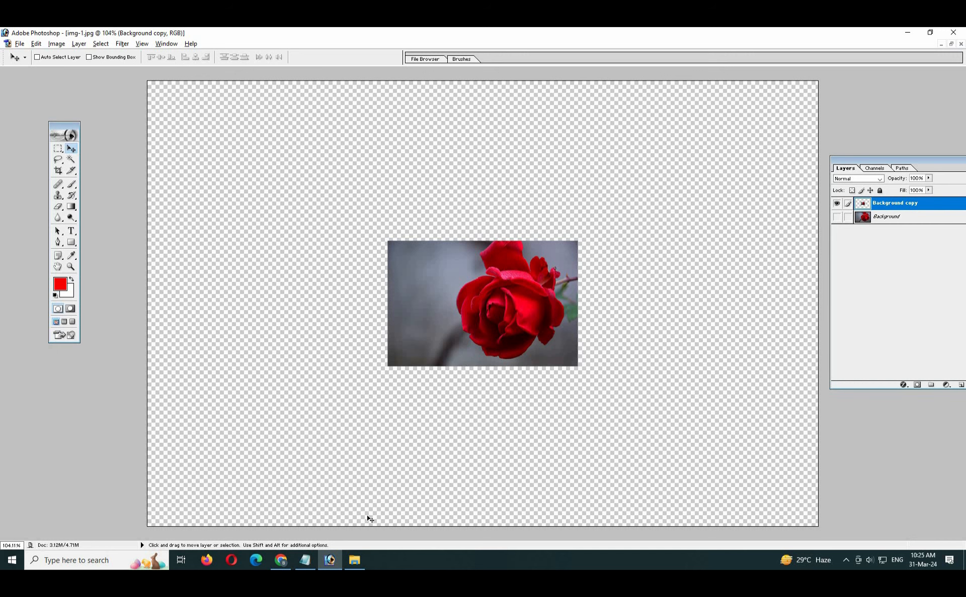
{"action": "left_click", "coordinate": [305, 560]}
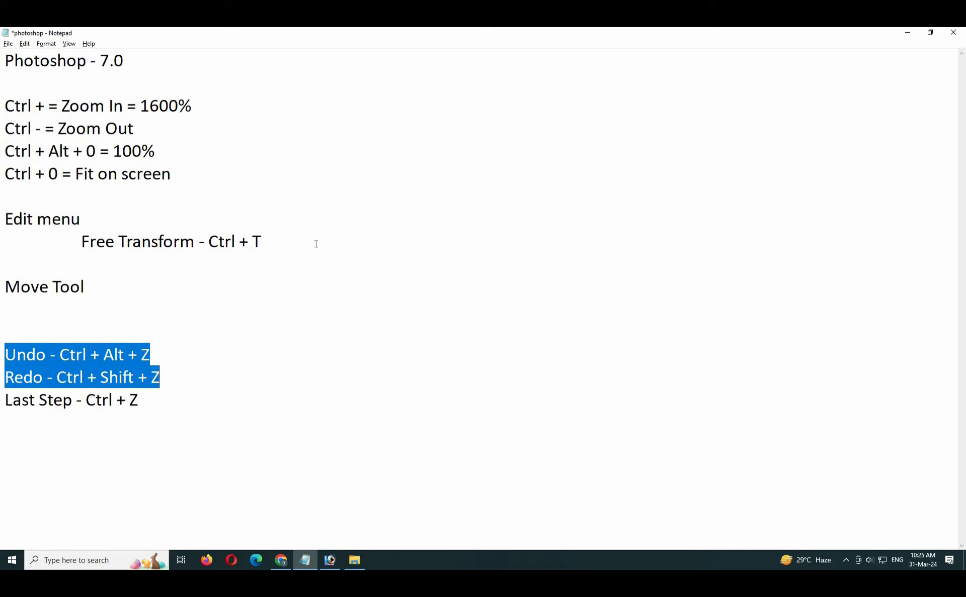
{"action": "left_click_drag", "start_coordinate": [52, 250], "coordinate": [352, 242]}
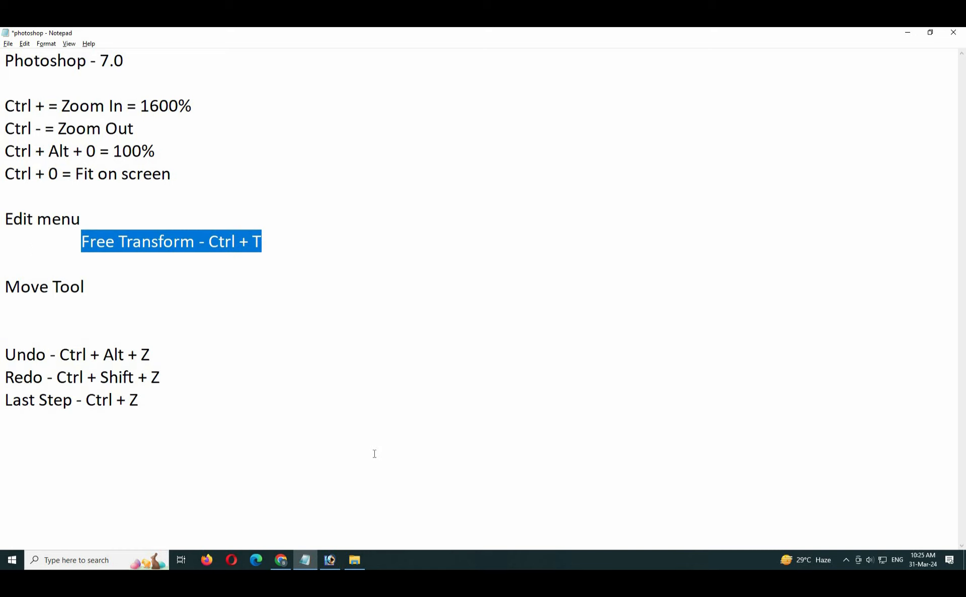
{"action": "left_click", "coordinate": [329, 561]}
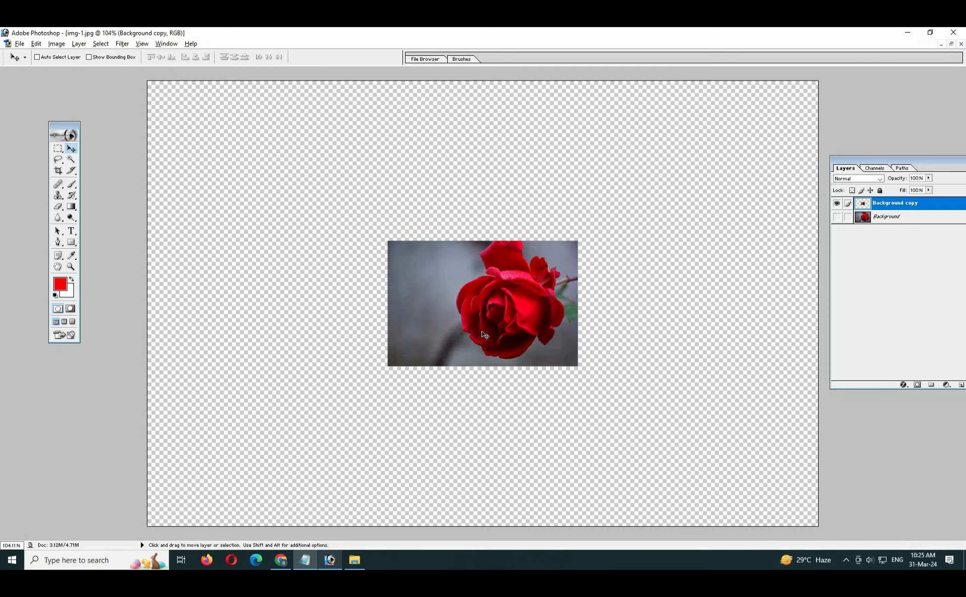
- Tilt the rose with Edit > Free Transform, then undo the rotation
{"action": "left_click", "coordinate": [36, 44]}
{"action": "left_click", "coordinate": [101, 227]}
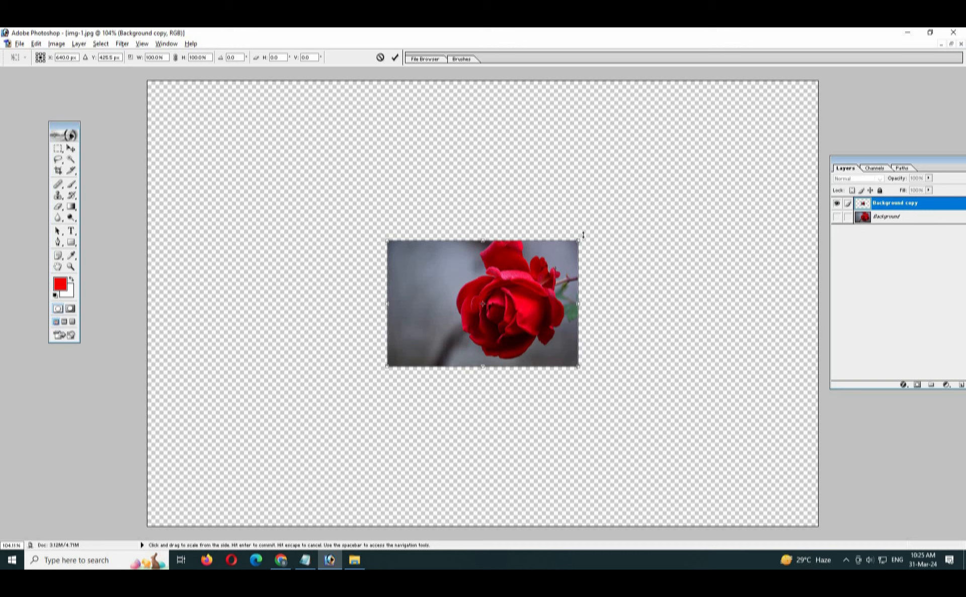
{"action": "left_click_drag", "start_coordinate": [586, 237], "coordinate": [535, 203]}
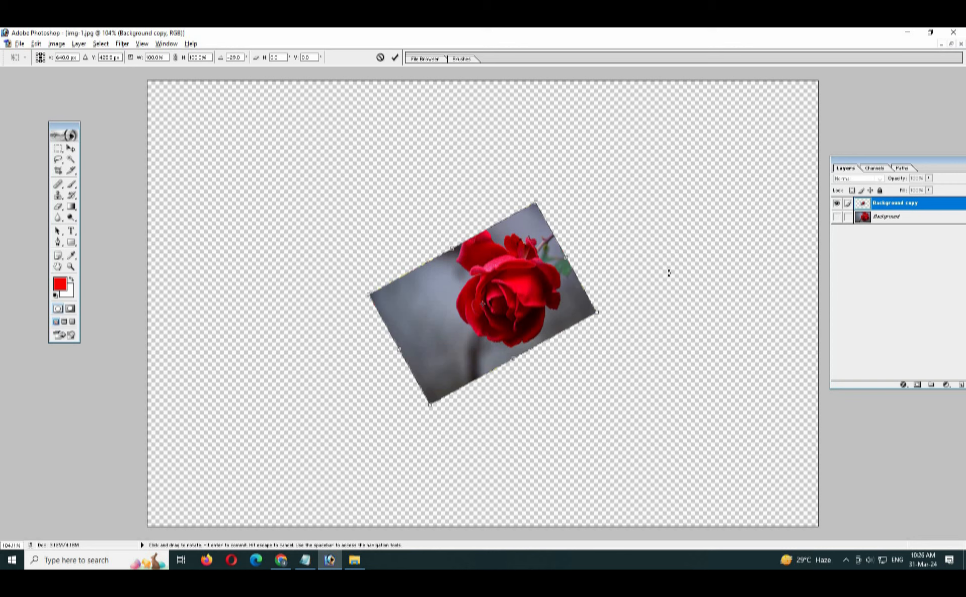
{"action": "key", "text": "Return"}
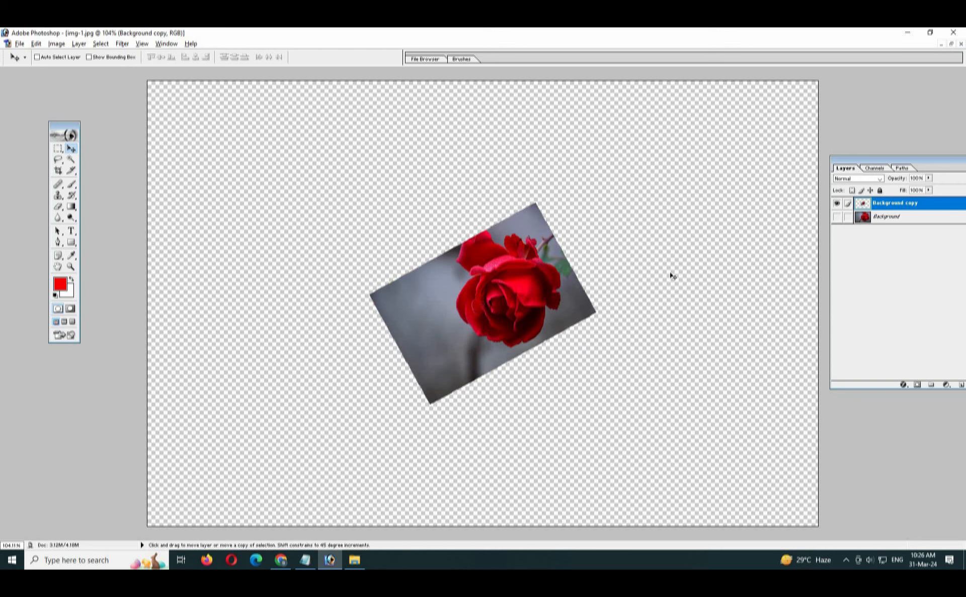
{"action": "key", "text": "ctrl+z"}
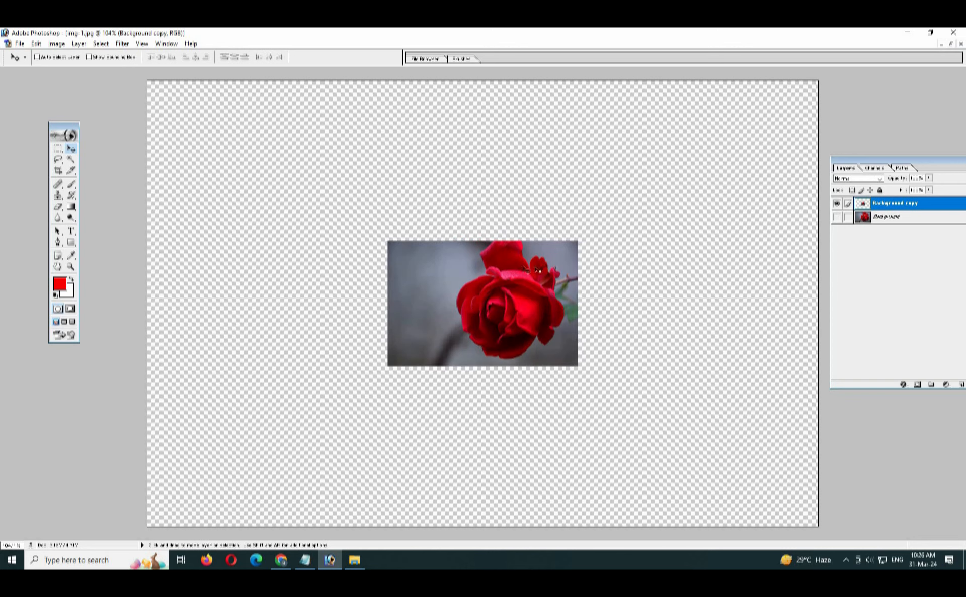
- Start Ctrl+T on the rose and view the transform and layer menus without choosing
{"action": "key", "text": "ctrl+t"}
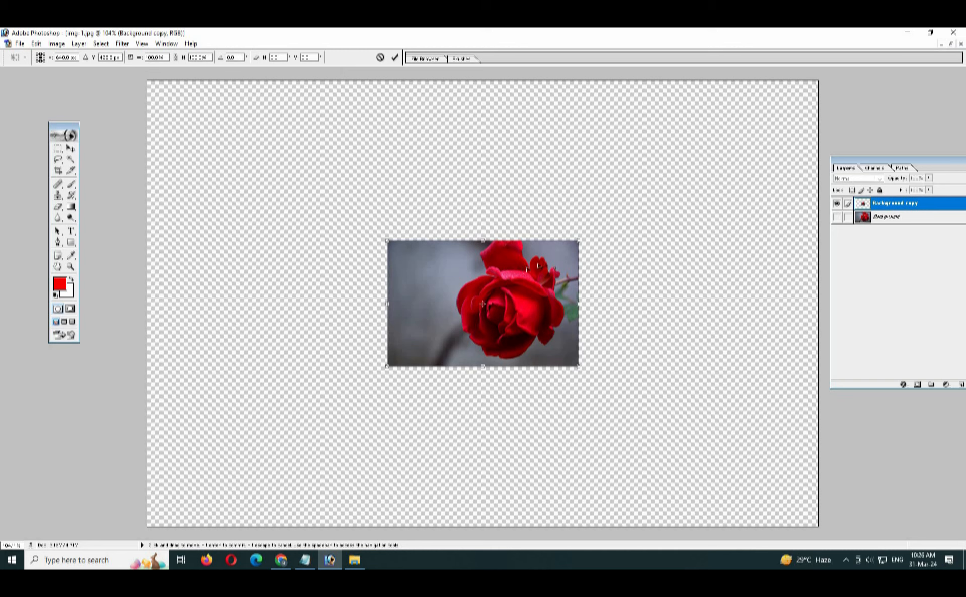
{"action": "right_click", "coordinate": [539, 264]}
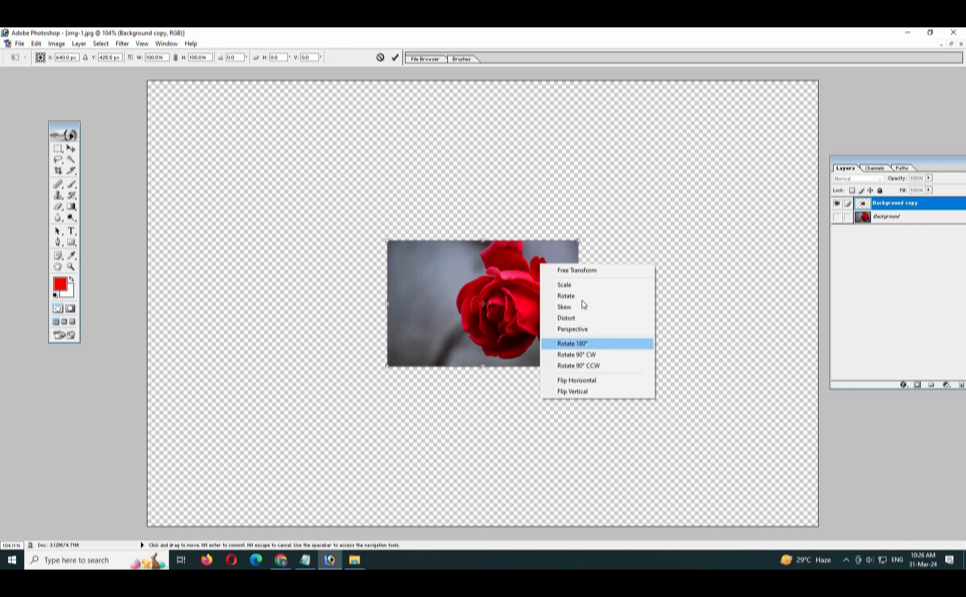
{"action": "left_click", "coordinate": [458, 285]}
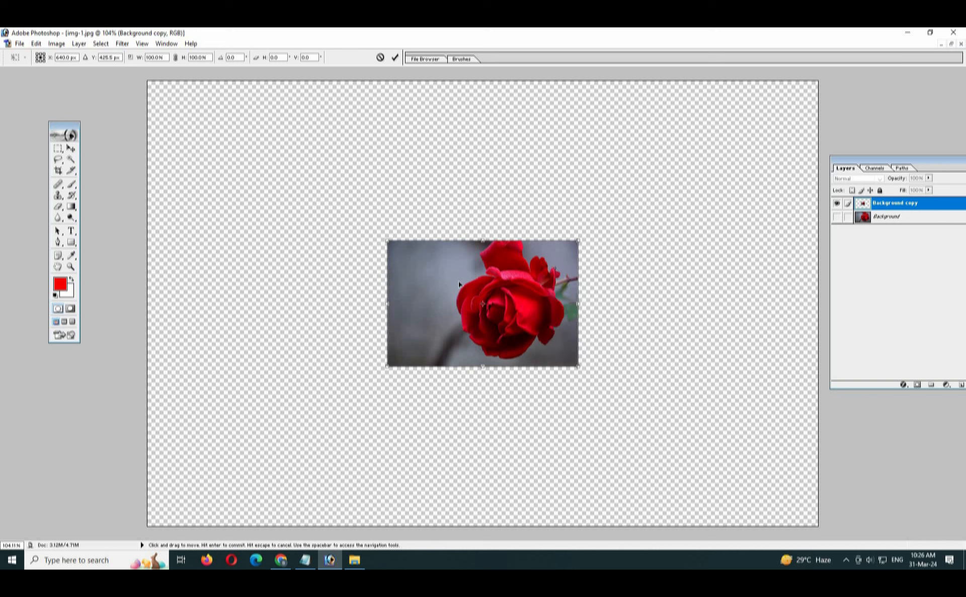
{"action": "key", "text": "Return"}
{"action": "right_click", "coordinate": [438, 271]}
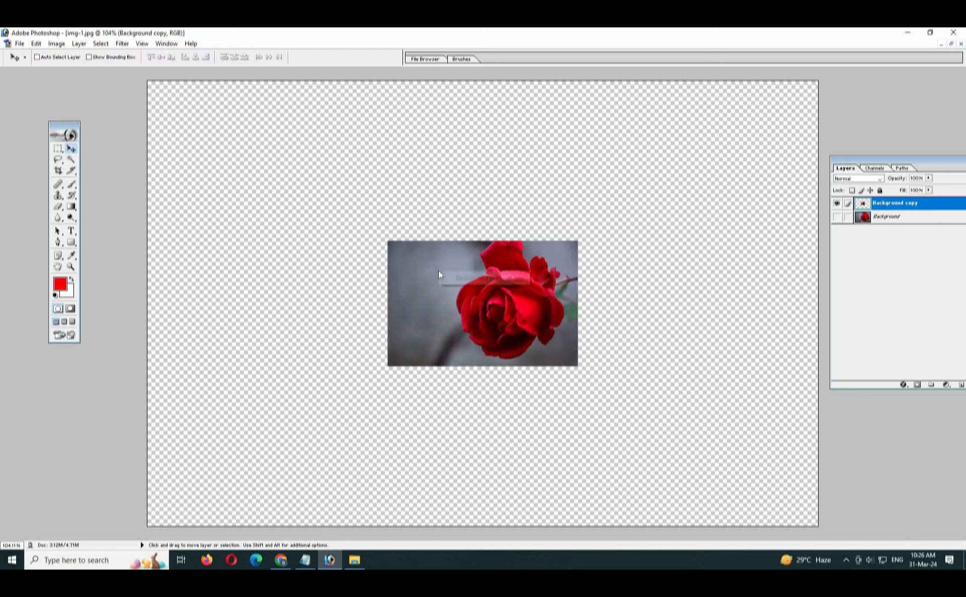
{"action": "left_click", "coordinate": [437, 301]}
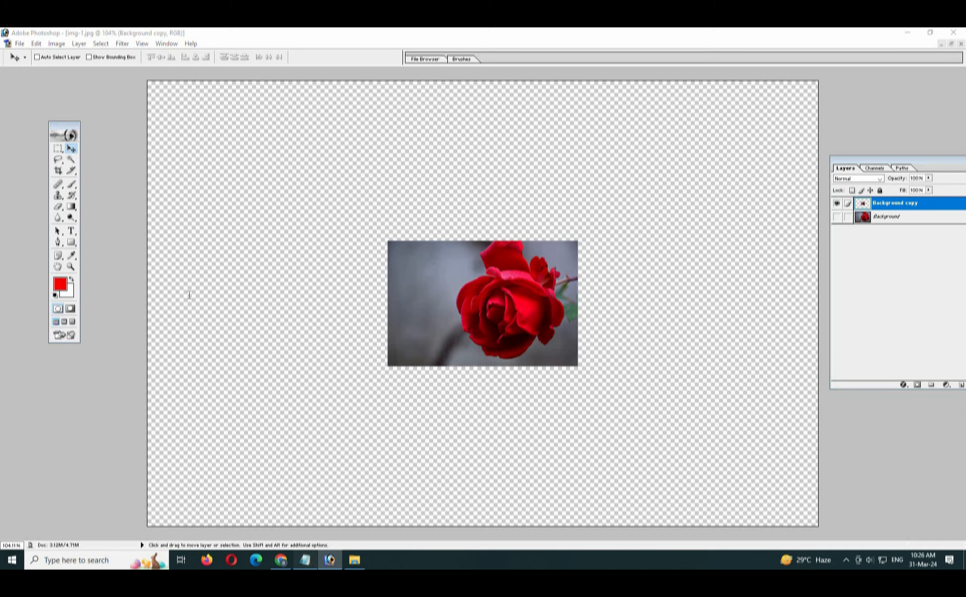
- Highlight the Free Transform note line, then start a fresh Ctrl+T transform on the rose
{"action": "left_click", "coordinate": [305, 561]}
{"action": "left_click", "coordinate": [80, 242]}
{"action": "left_click_drag", "start_coordinate": [81, 242], "coordinate": [383, 246]}
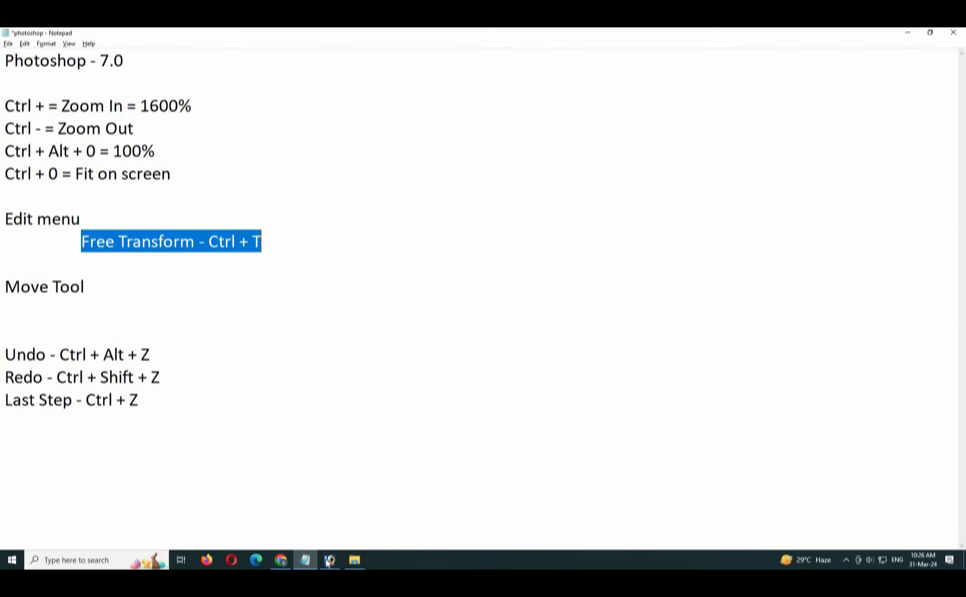
{"action": "key", "text": "alt+Tab"}
{"action": "key", "text": "ctrl+t"}
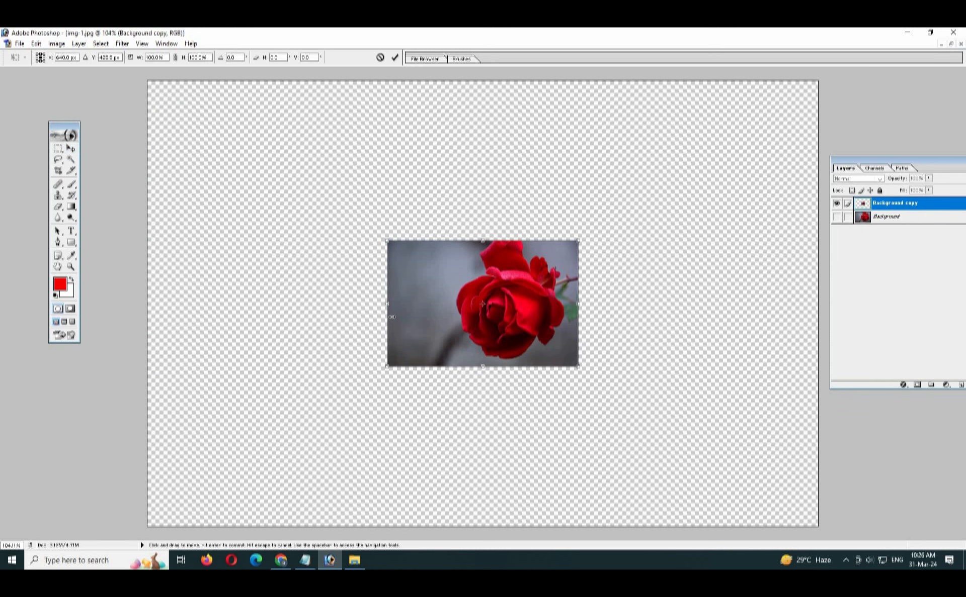
{"action": "right_click", "coordinate": [419, 280]}
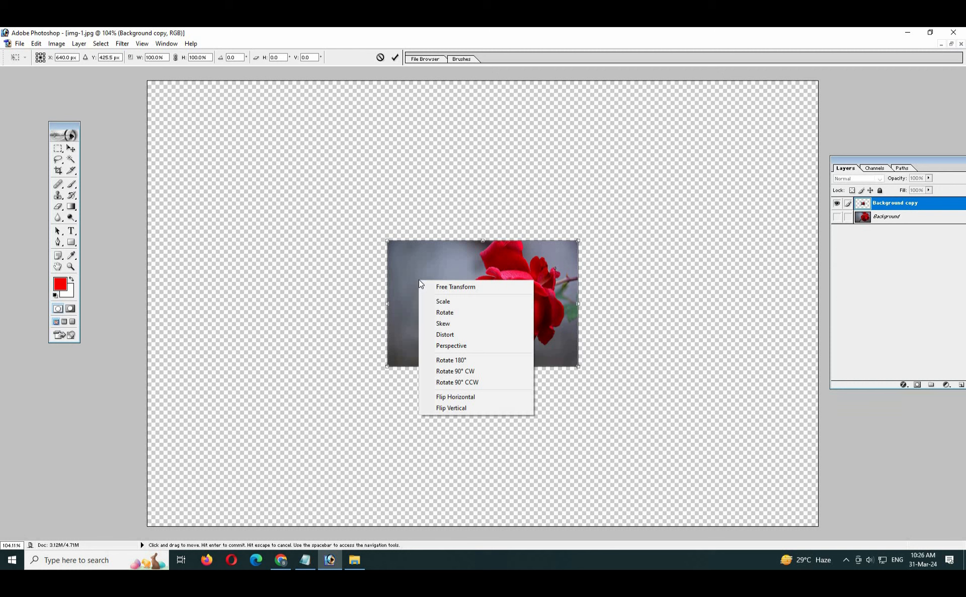
{"action": "left_click", "coordinate": [480, 314]}
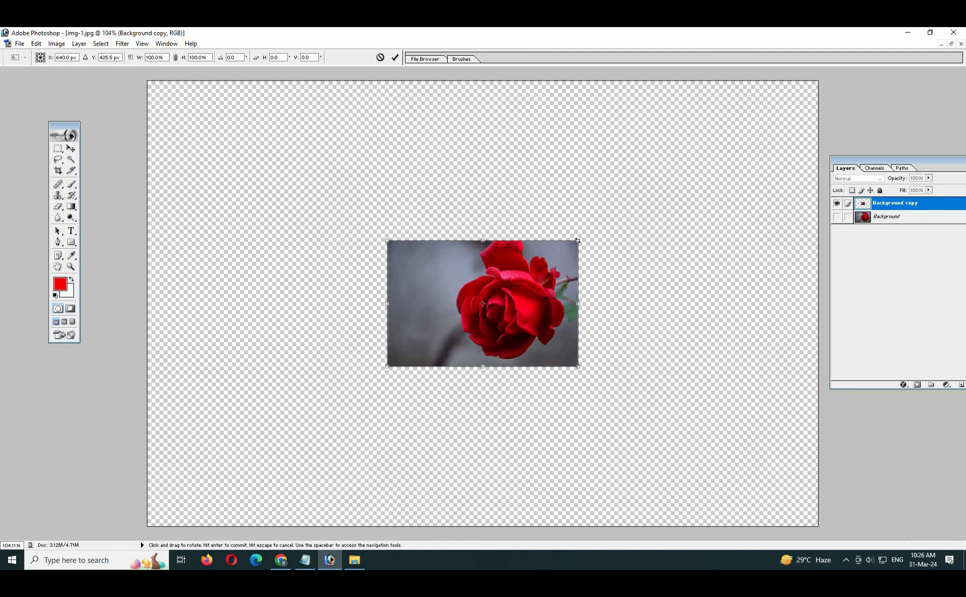
{"action": "left_click_drag", "start_coordinate": [582, 236], "coordinate": [572, 225]}
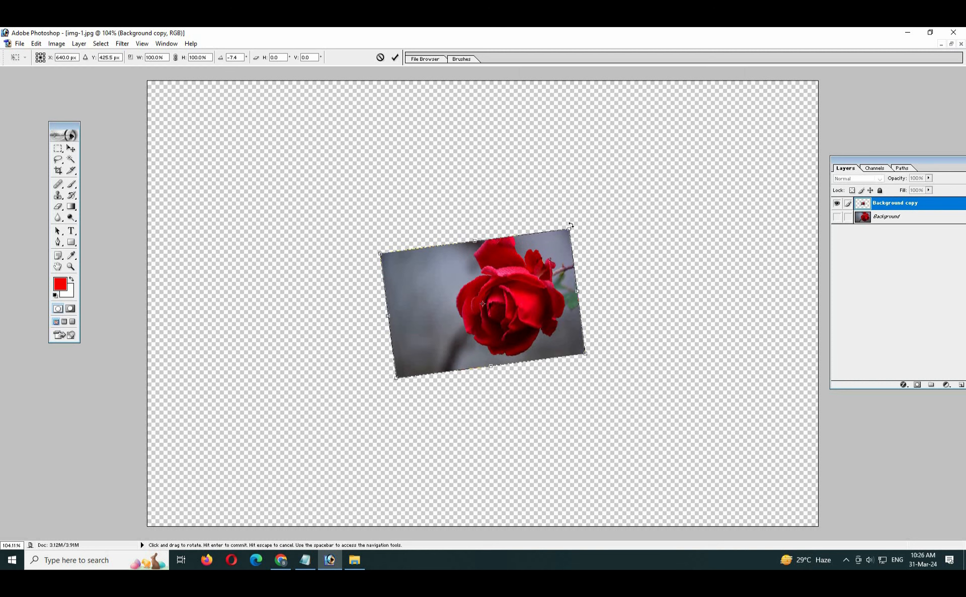
{"action": "key", "text": "Escape"}
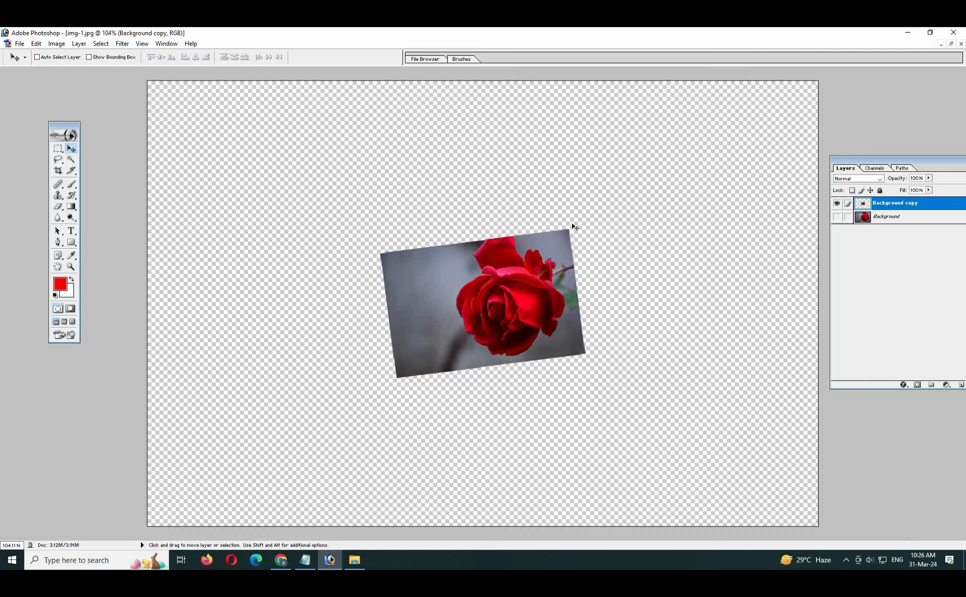
{"action": "key", "text": "ctrl+t"}
{"action": "right_click", "coordinate": [491, 298]}
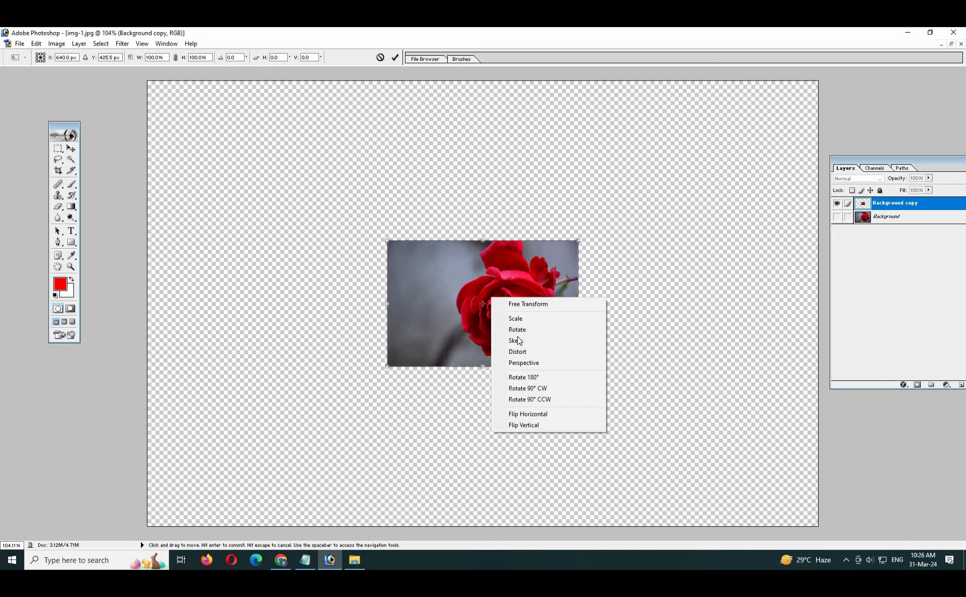
{"action": "left_click", "coordinate": [520, 340]}
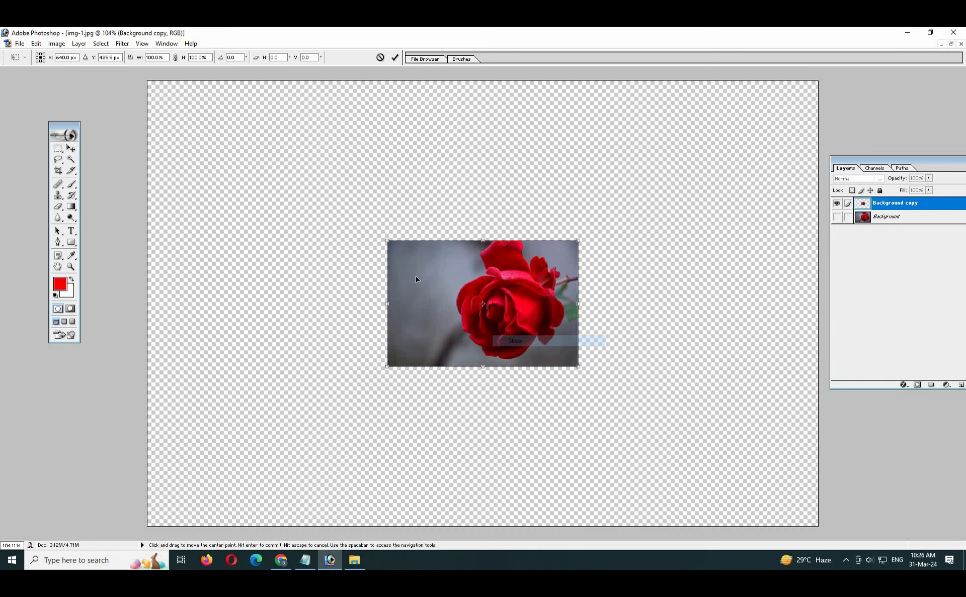
{"action": "left_click_drag", "start_coordinate": [579, 242], "coordinate": [623, 241]}
{"action": "left_click_drag", "start_coordinate": [387, 241], "coordinate": [481, 241]}
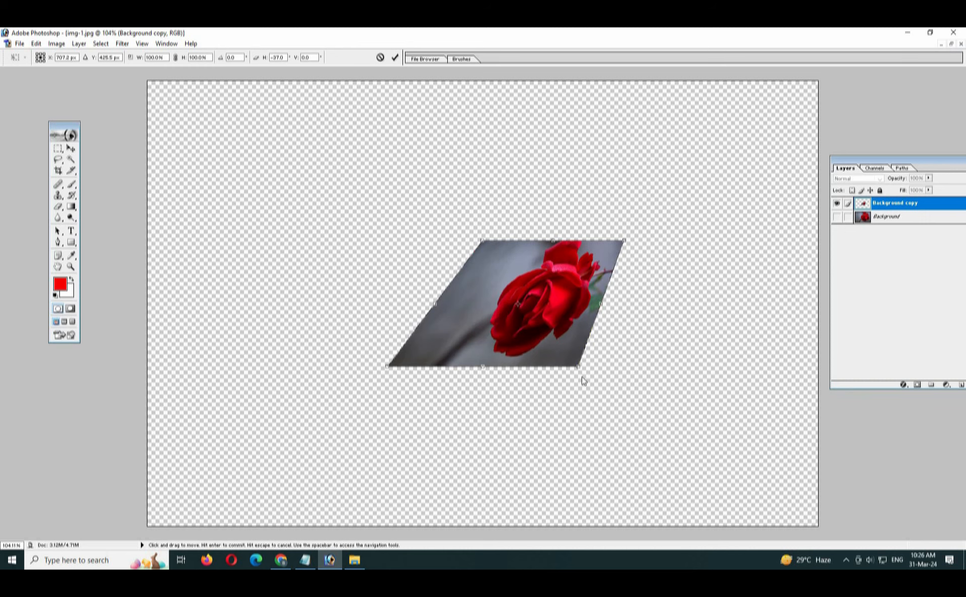
{"action": "left_click_drag", "start_coordinate": [579, 367], "coordinate": [546, 367]}
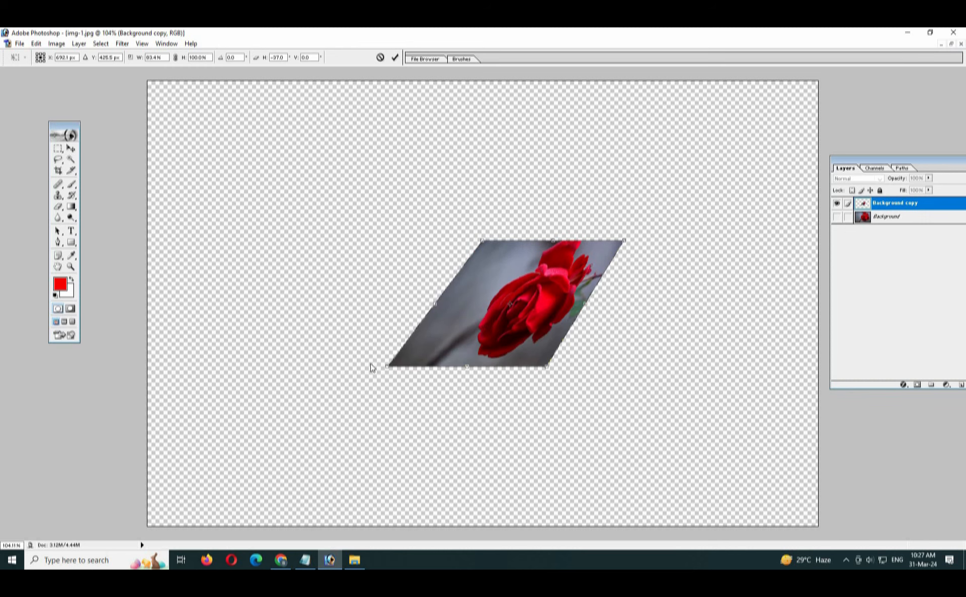
{"action": "left_click_drag", "start_coordinate": [387, 367], "coordinate": [367, 339]}
{"action": "left_click_drag", "start_coordinate": [546, 367], "coordinate": [542, 387]}
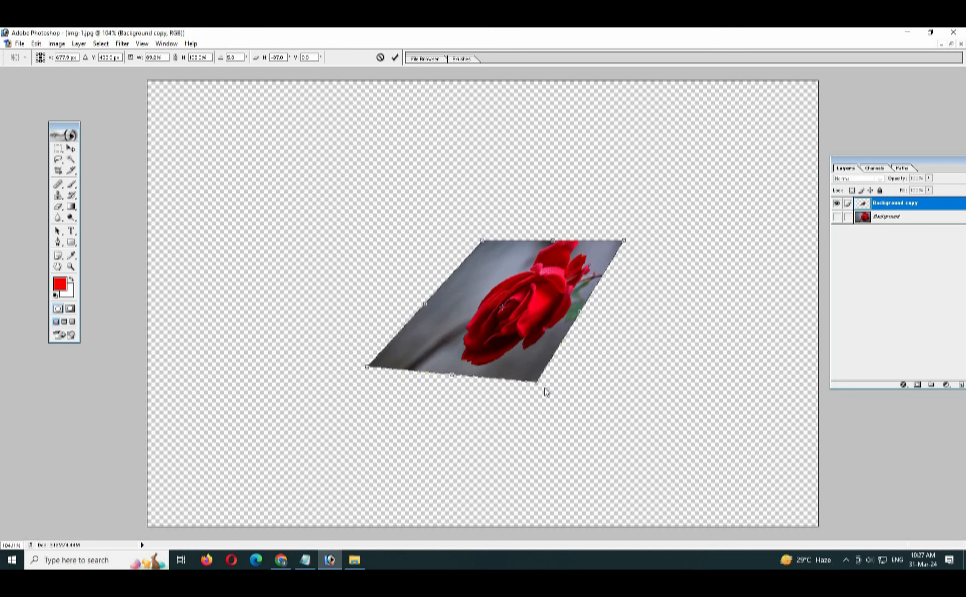
{"action": "key", "text": "Return"}
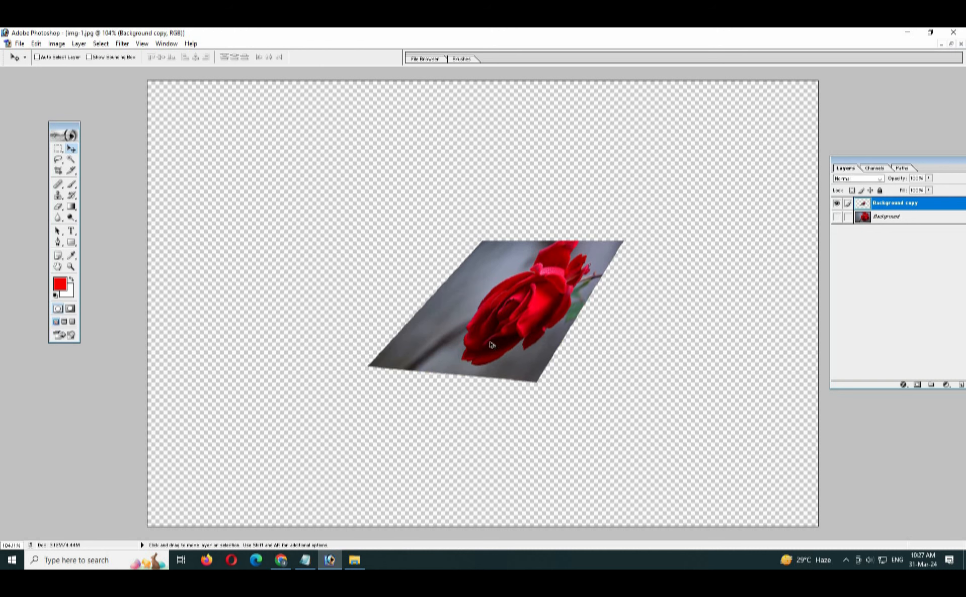
{"action": "key", "text": "ctrl+z"}
{"action": "key", "text": "ctrl+t"}
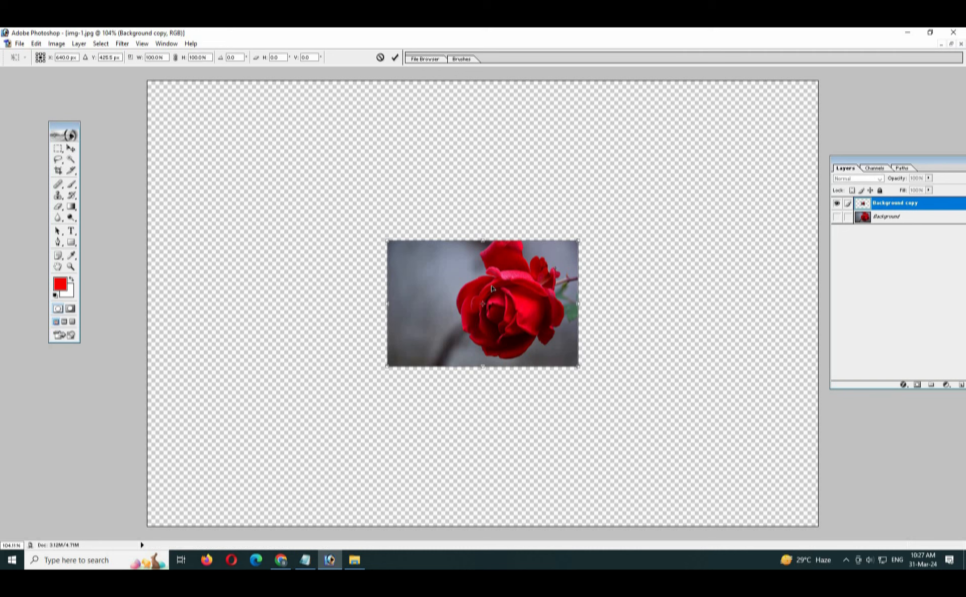
- Distort the rose copy by dragging all four corners down and outward, then commit
{"action": "right_click", "coordinate": [490, 286]}
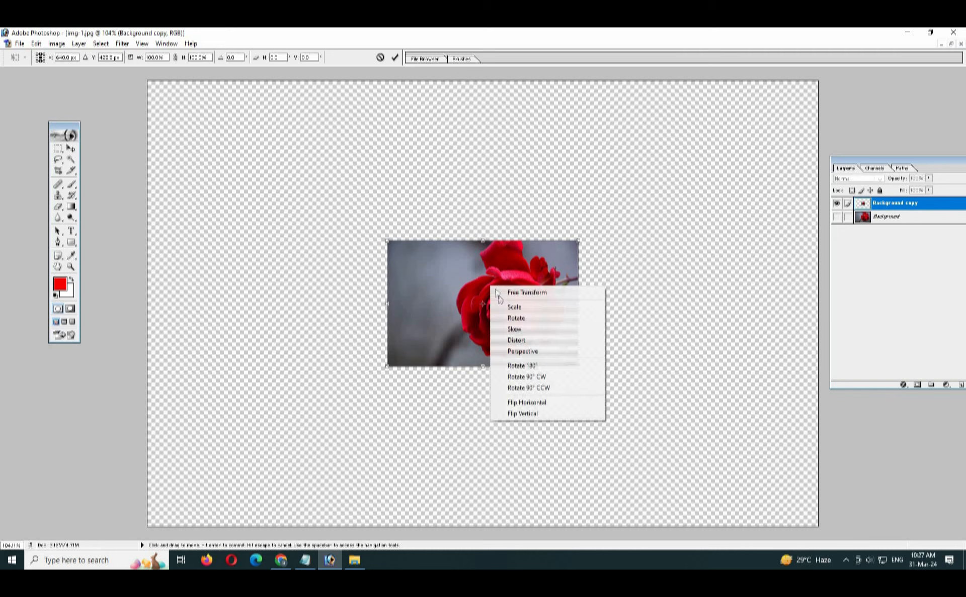
{"action": "left_click", "coordinate": [546, 346]}
{"action": "left_click_drag", "start_coordinate": [578, 241], "coordinate": [646, 333]}
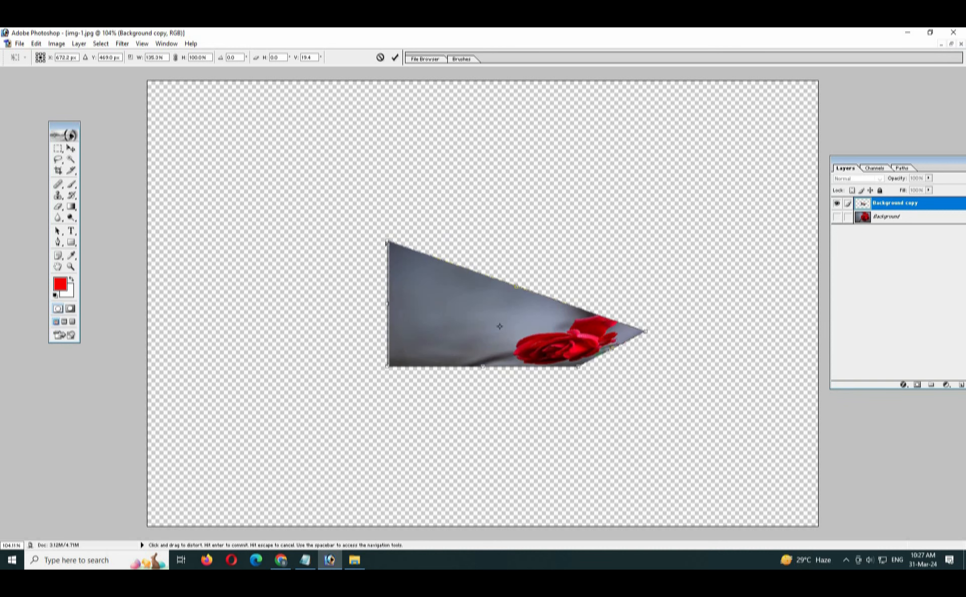
{"action": "left_click_drag", "start_coordinate": [387, 242], "coordinate": [324, 319]}
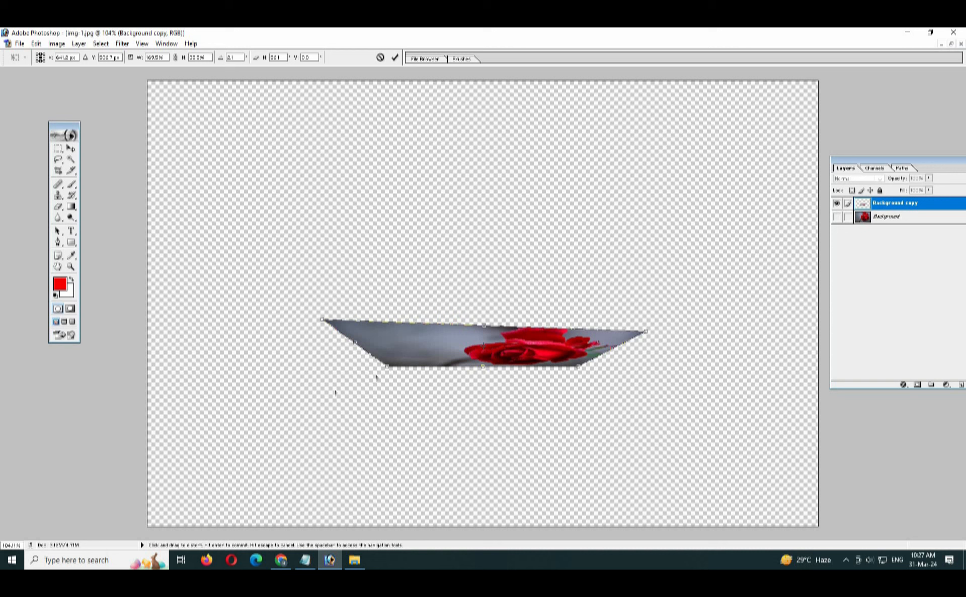
{"action": "left_click_drag", "start_coordinate": [387, 367], "coordinate": [330, 391]}
{"action": "left_click_drag", "start_coordinate": [578, 367], "coordinate": [503, 407]}
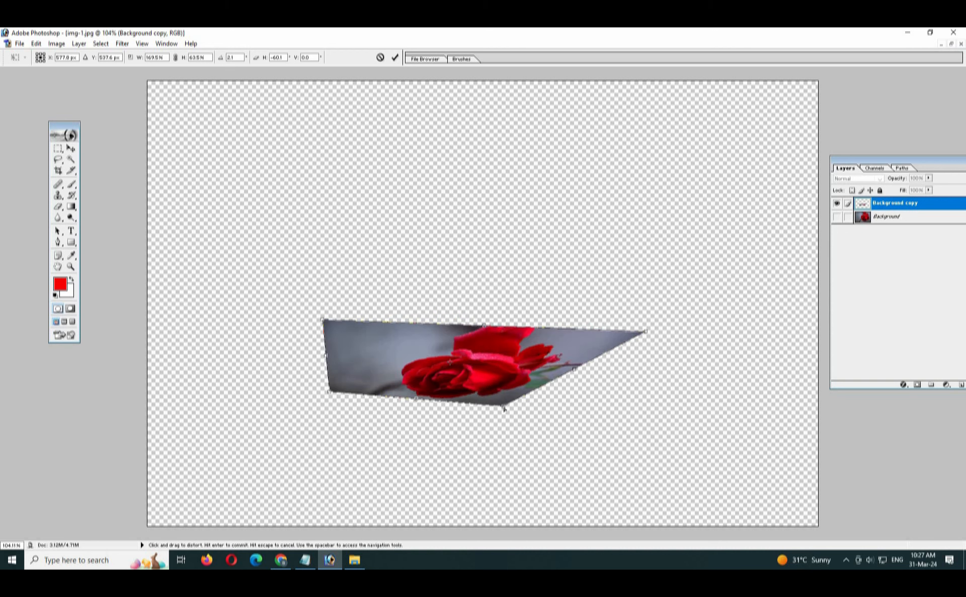
{"action": "key", "text": "Return"}
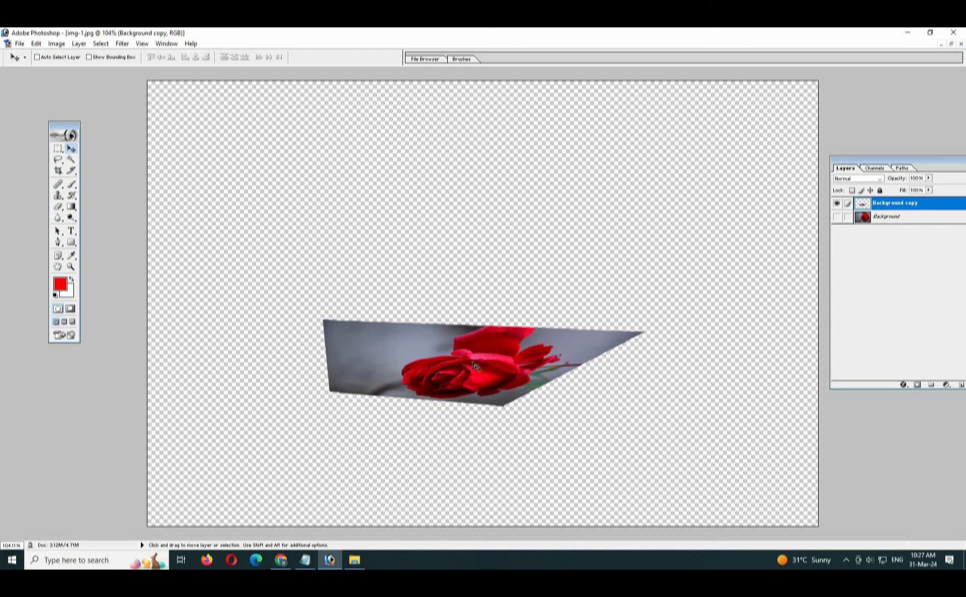
- Undo the distortion, apply Perspective widening the top edge, then undo that too
{"action": "key", "text": "ctrl+z"}
{"action": "key", "text": "ctrl+t"}
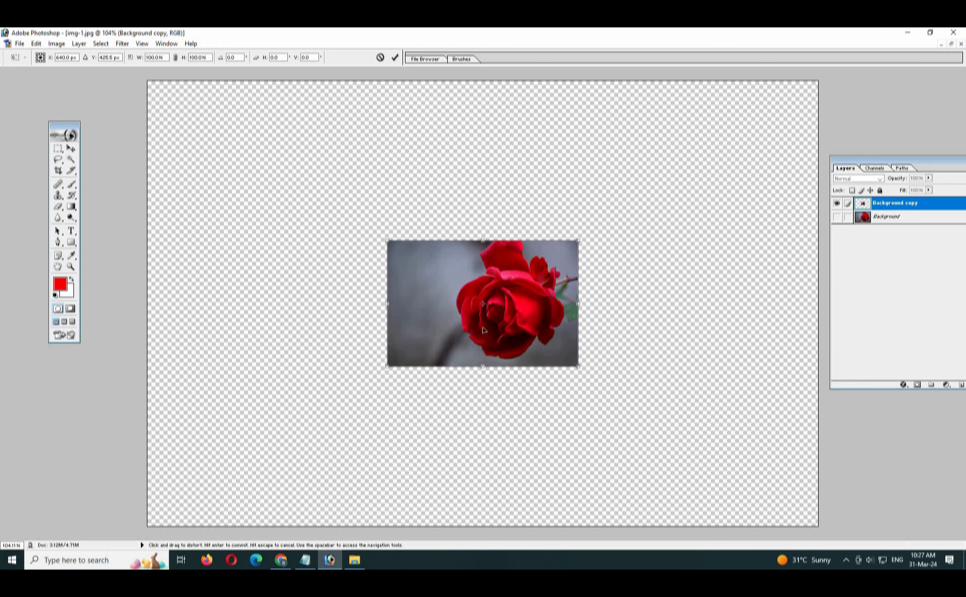
{"action": "right_click", "coordinate": [529, 286]}
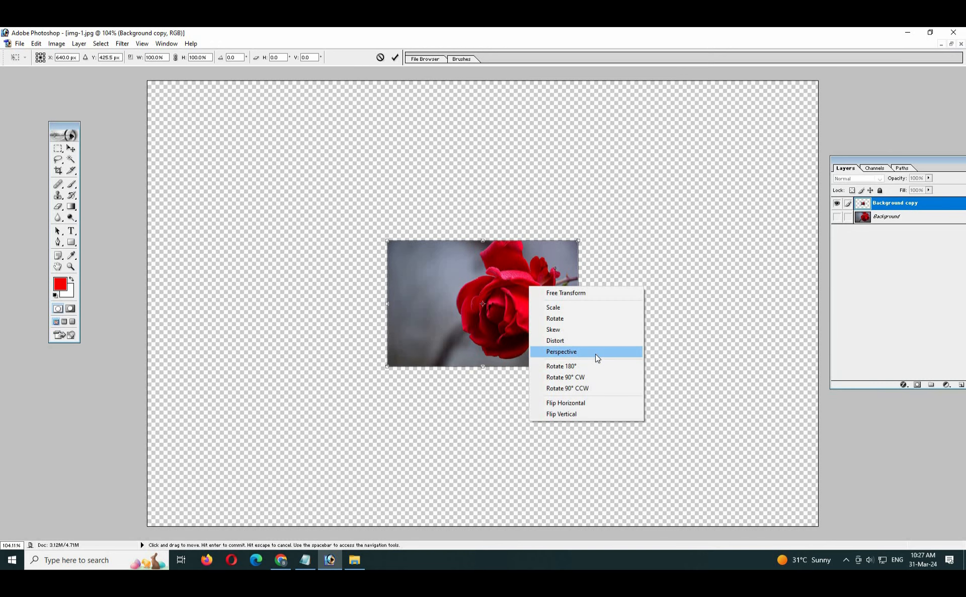
{"action": "left_click", "coordinate": [596, 351]}
{"action": "left_click_drag", "start_coordinate": [580, 244], "coordinate": [635, 241]}
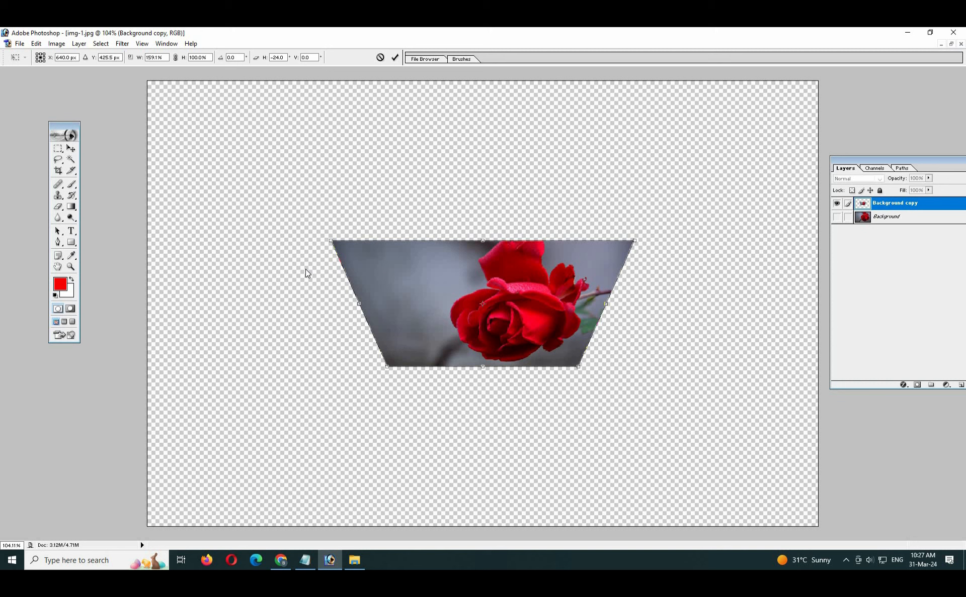
{"action": "key", "text": "Return"}
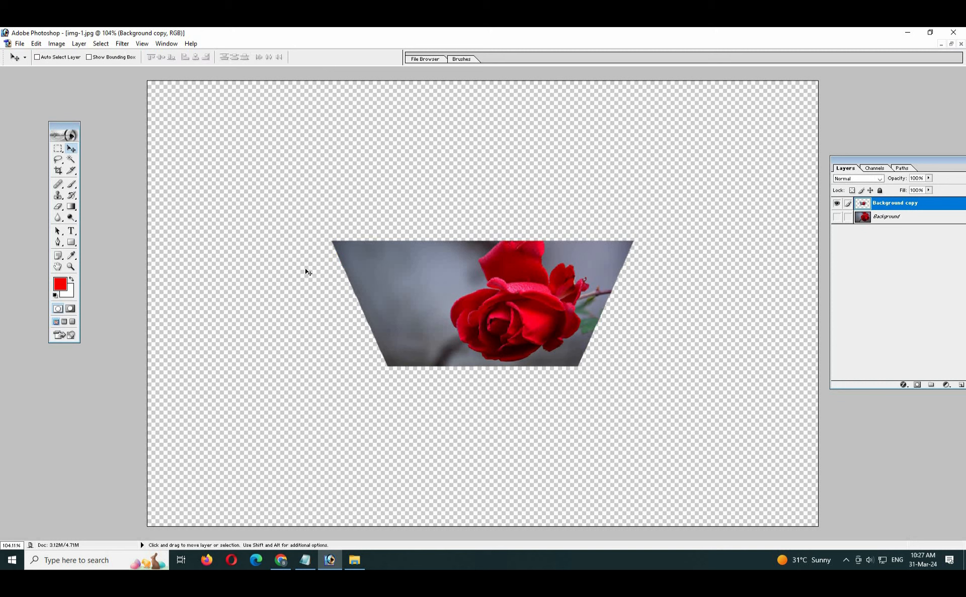
{"action": "key", "text": "ctrl+z"}
- Try Rotate 180° and Rotate 90° CCW on the rose copy in Free Transform
{"action": "key", "text": "ctrl+t"}
{"action": "right_click", "coordinate": [441, 295]}
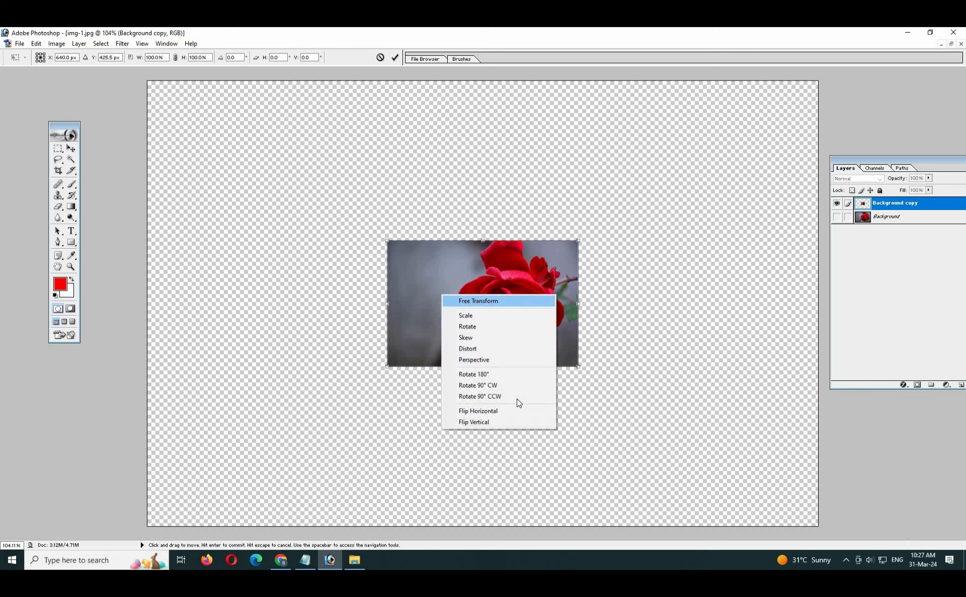
{"action": "left_click", "coordinate": [502, 374]}
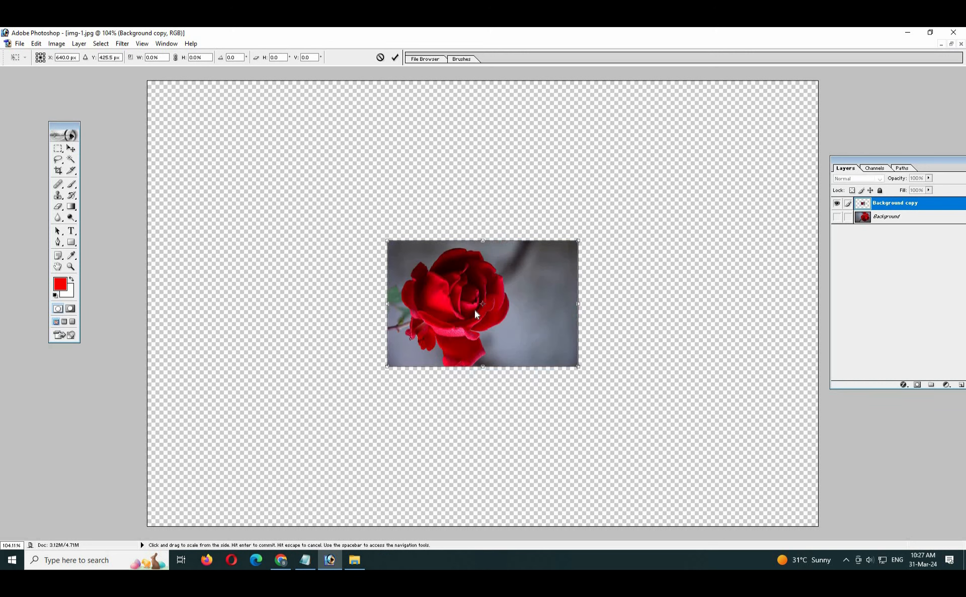
{"action": "right_click", "coordinate": [475, 311]}
{"action": "left_click", "coordinate": [536, 410]}
{"action": "right_click", "coordinate": [503, 317]}
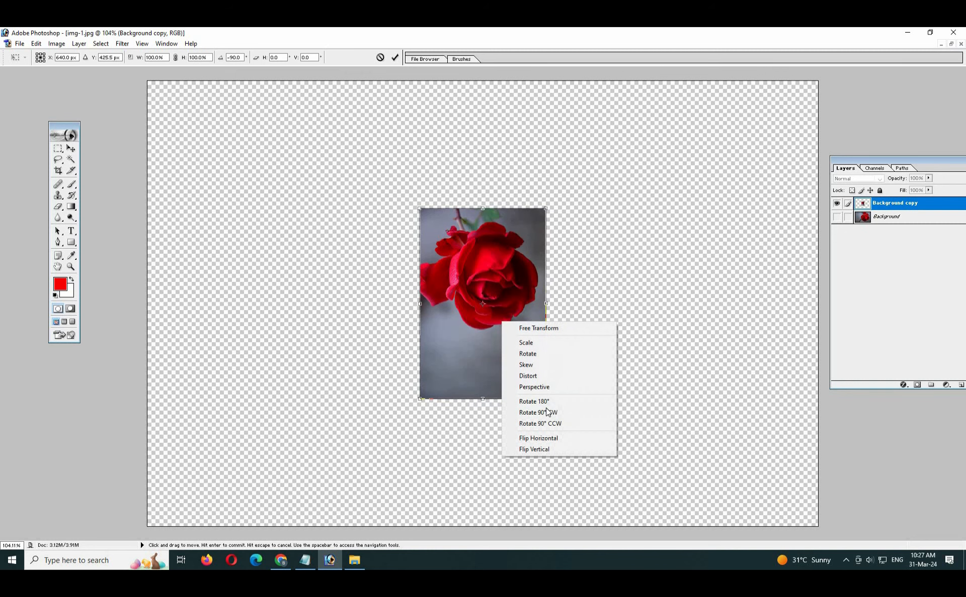
{"action": "left_click", "coordinate": [533, 424]}
{"action": "right_click", "coordinate": [496, 302]}
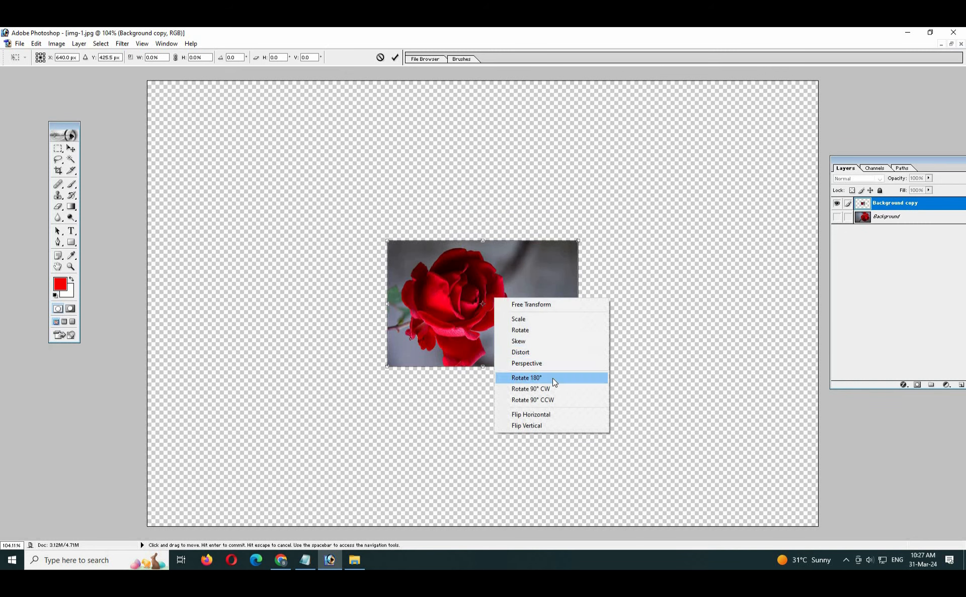
{"action": "left_click", "coordinate": [548, 379]}
- Flip the rose horizontally to face right, testing and reverting Flip Vertical
{"action": "right_click", "coordinate": [478, 292]}
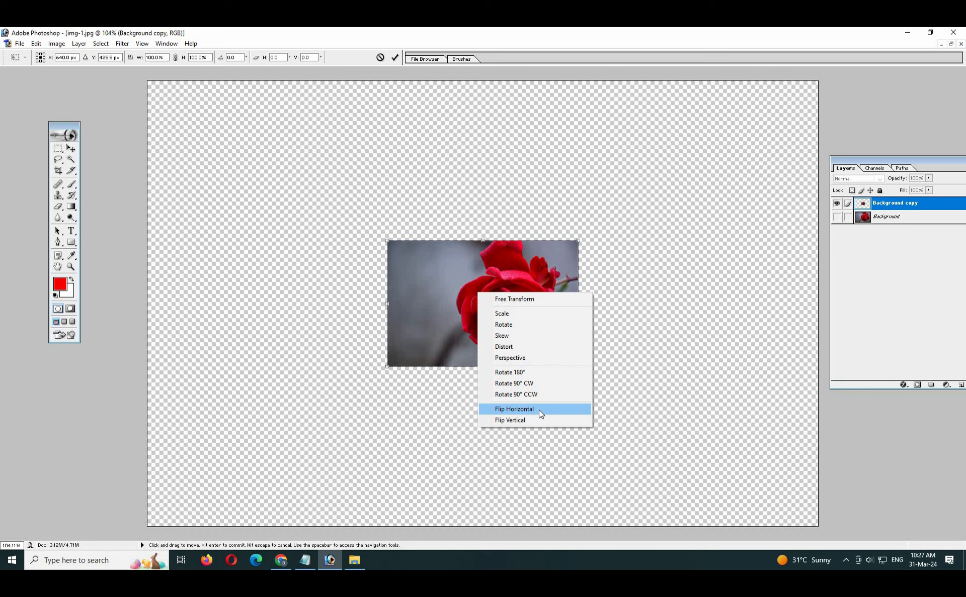
{"action": "left_click", "coordinate": [539, 409]}
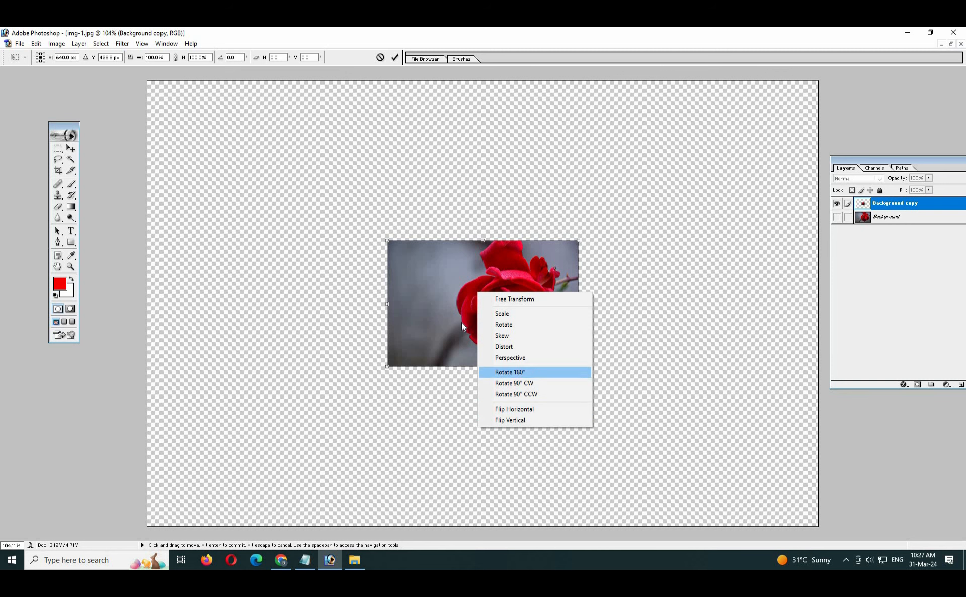
{"action": "right_click", "coordinate": [549, 298]}
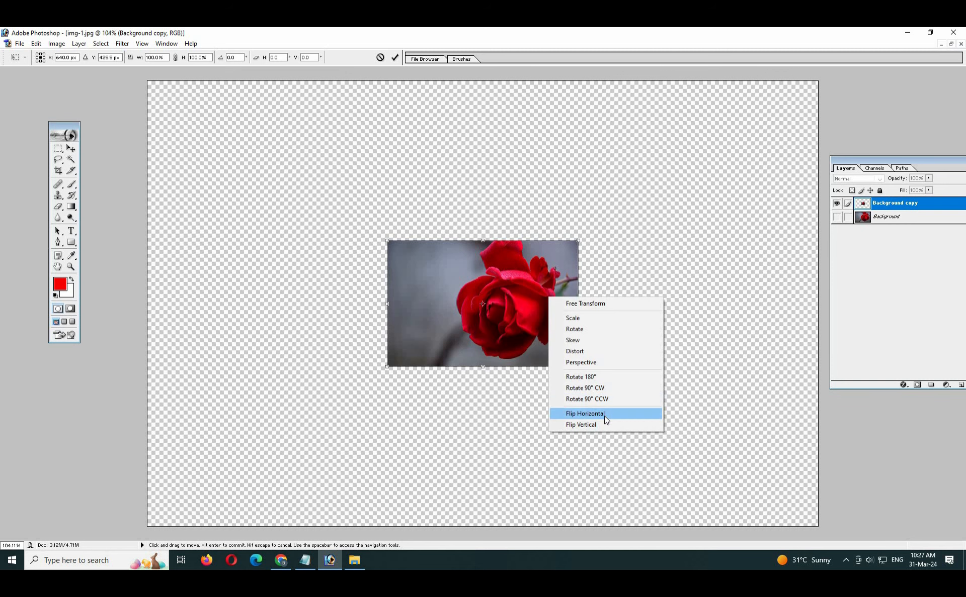
{"action": "left_click", "coordinate": [604, 415]}
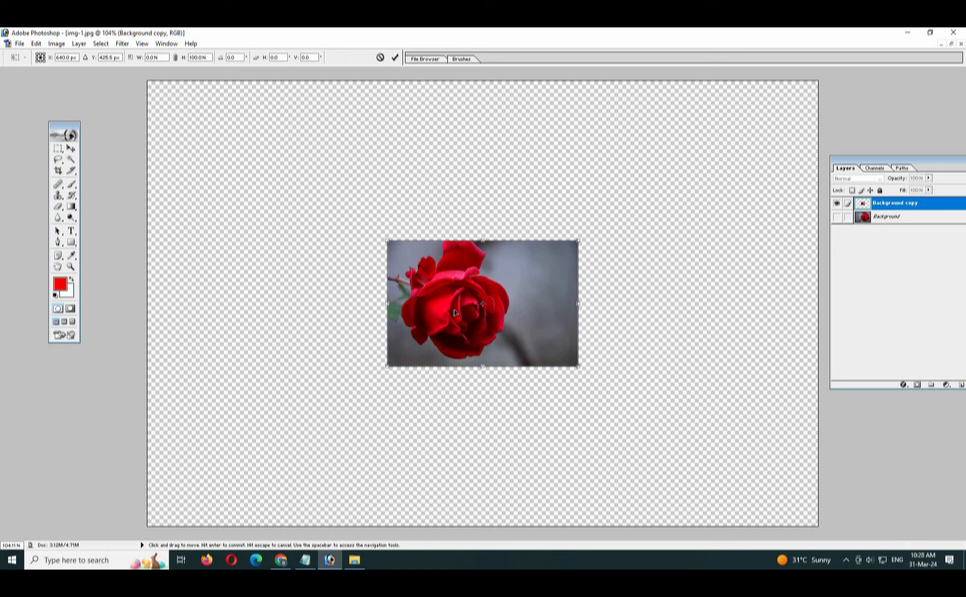
{"action": "right_click", "coordinate": [463, 292]}
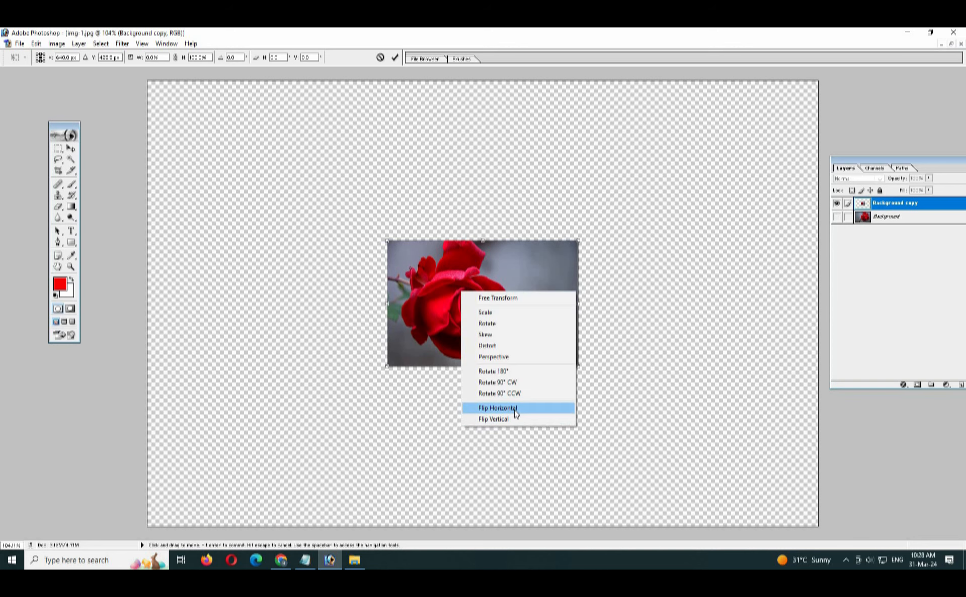
{"action": "left_click", "coordinate": [517, 406]}
{"action": "right_click", "coordinate": [479, 300]}
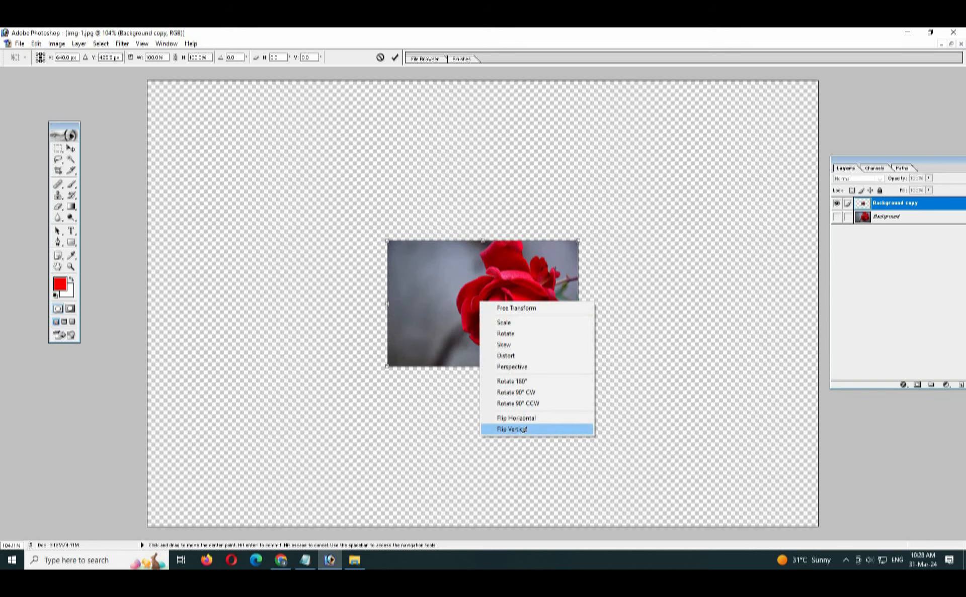
{"action": "left_click", "coordinate": [506, 429]}
{"action": "right_click", "coordinate": [455, 309]}
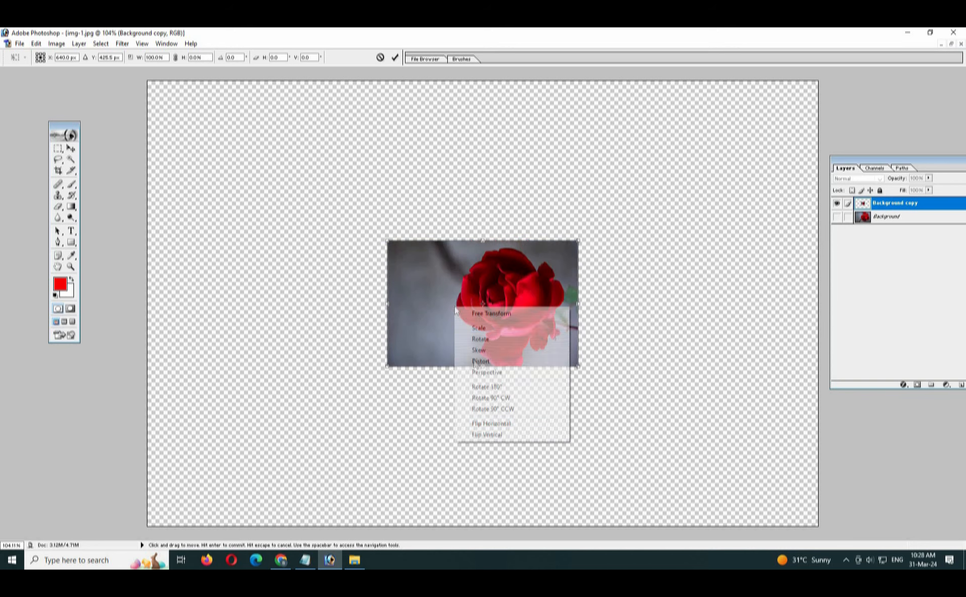
{"action": "left_click", "coordinate": [517, 435]}
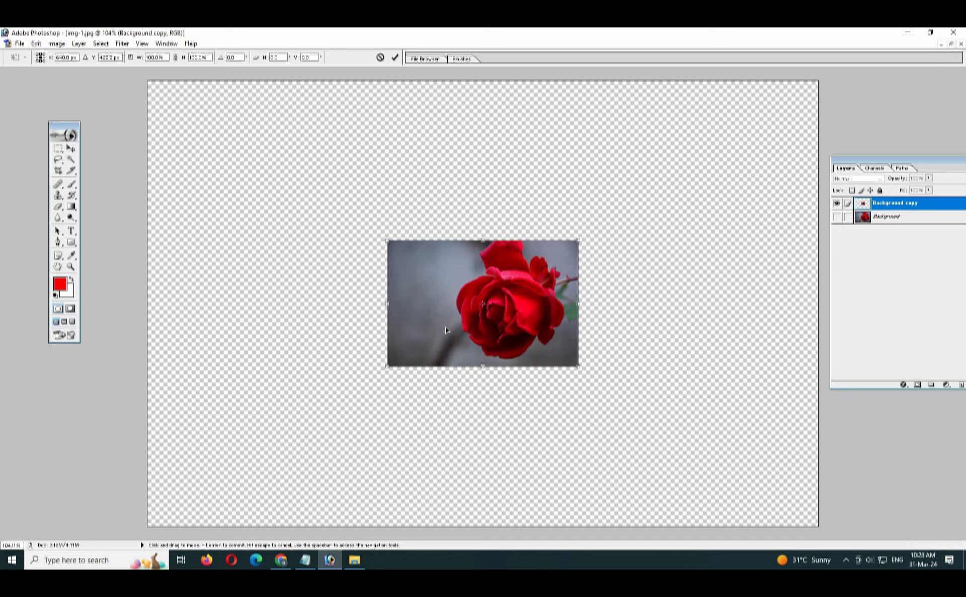
- Commit the flip, move the rose tile lower, and Alt-drag copies into an L arrangement
{"action": "key", "text": "Return"}
{"action": "left_click_drag", "start_coordinate": [490, 324], "coordinate": [480, 421]}
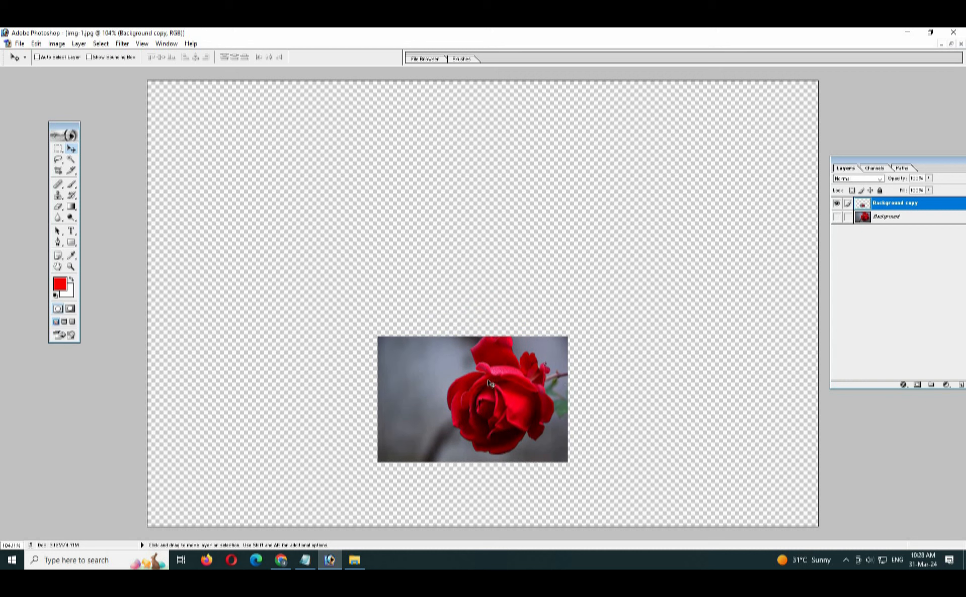
{"action": "left_click_drag", "start_coordinate": [482, 385], "coordinate": [650, 399]}
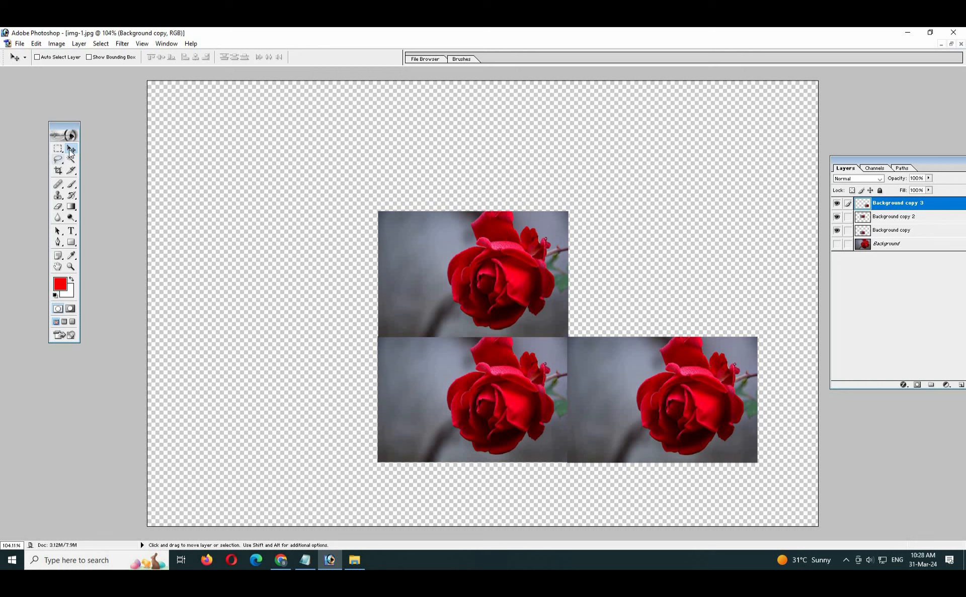
- Select Background copy 2, Background copy 3 and Background copy through right-click layer menus
{"action": "right_click", "coordinate": [462, 268]}
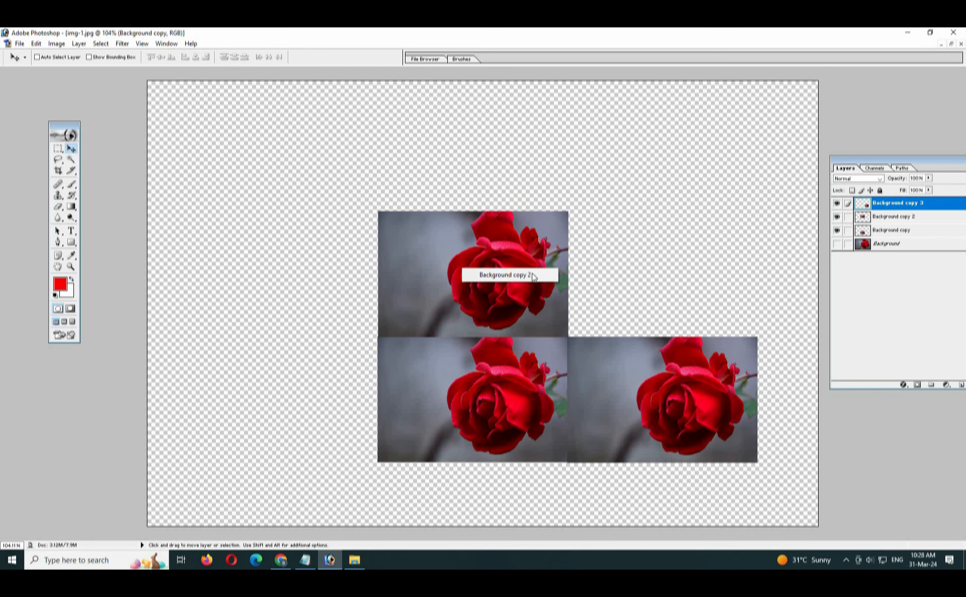
{"action": "left_click", "coordinate": [540, 276]}
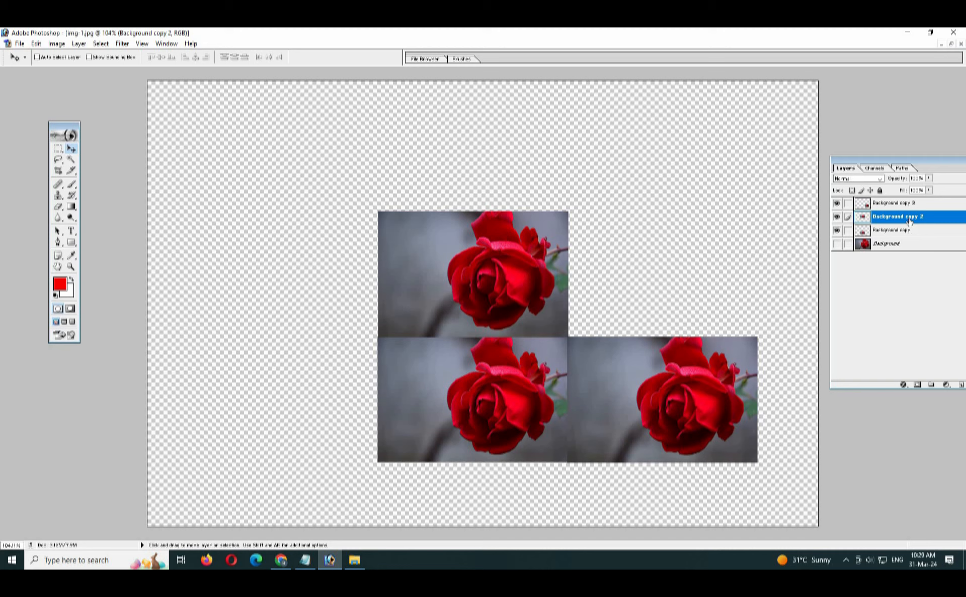
{"action": "right_click", "coordinate": [673, 396]}
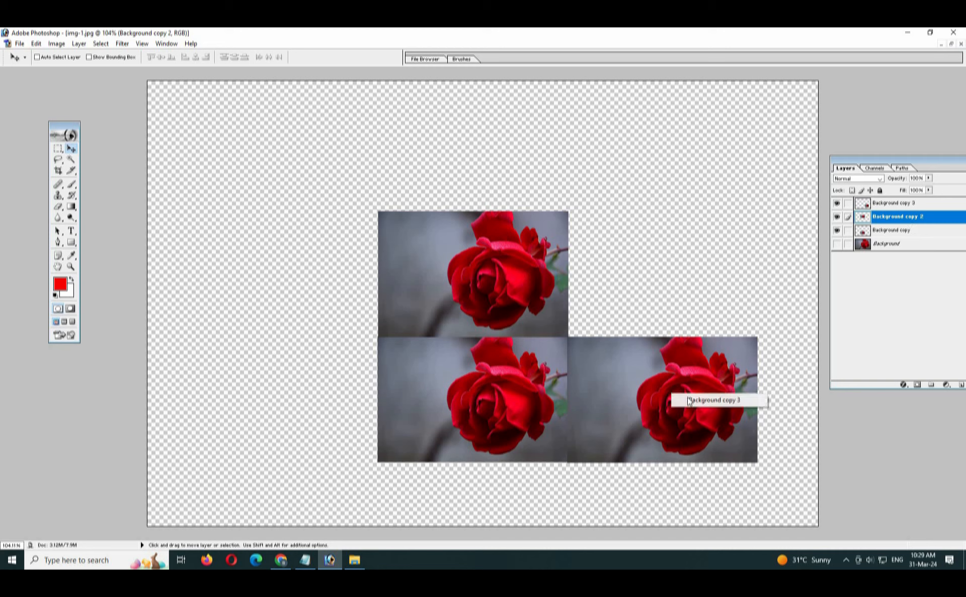
{"action": "left_click", "coordinate": [721, 401]}
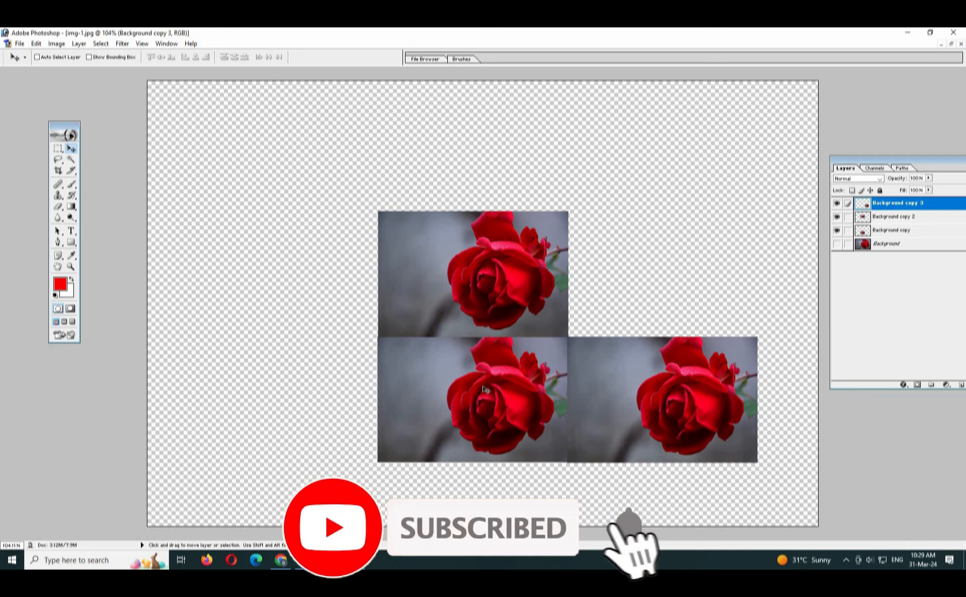
{"action": "left_click", "coordinate": [512, 395]}
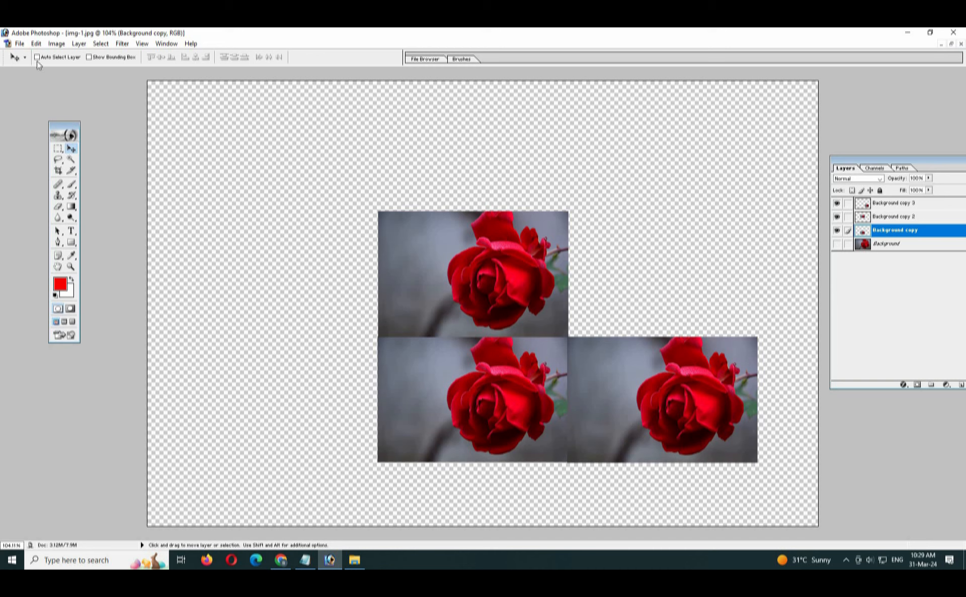
- Test Auto Select Layer by clicking tiles, then turn it off and select Background copy 2
{"action": "left_click", "coordinate": [467, 287]}
{"action": "left_click", "coordinate": [685, 409]}
{"action": "left_click", "coordinate": [506, 317]}
{"action": "left_click", "coordinate": [498, 392]}
{"action": "left_click", "coordinate": [691, 398]}
{"action": "left_click", "coordinate": [526, 298]}
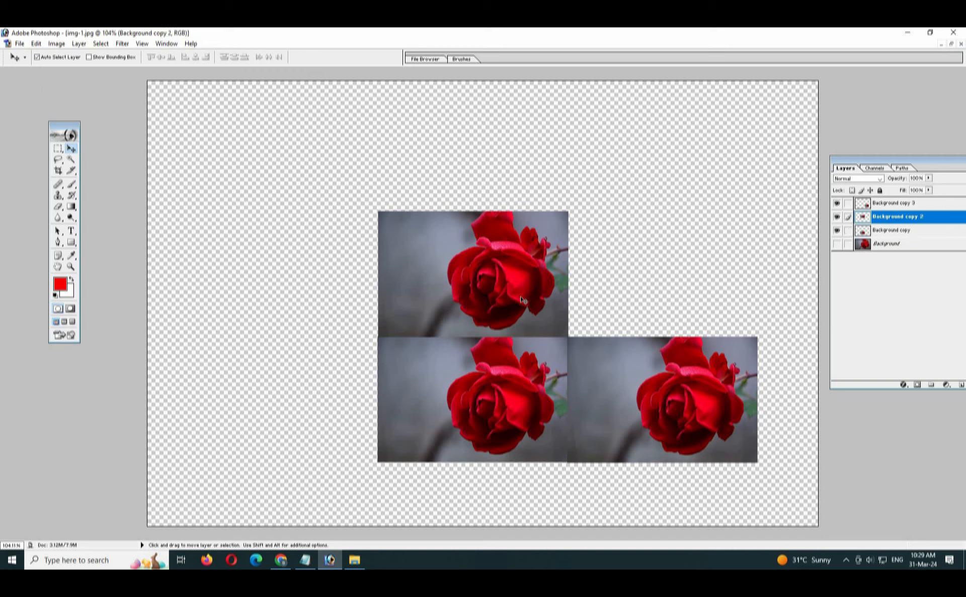
{"action": "left_click", "coordinate": [508, 391]}
{"action": "left_click", "coordinate": [522, 294]}
{"action": "left_click", "coordinate": [522, 294]}
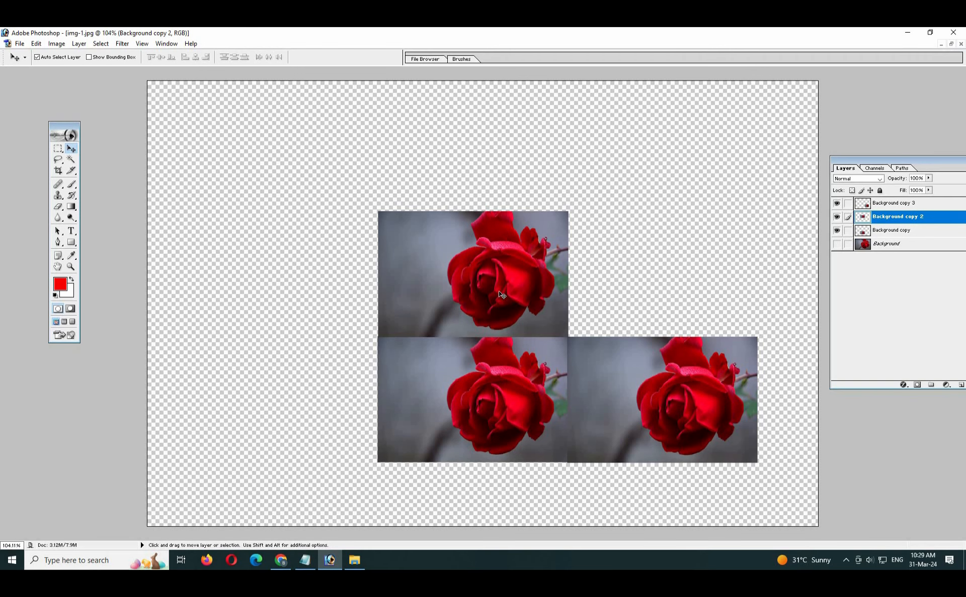
{"action": "left_click", "coordinate": [37, 57]}
{"action": "right_click", "coordinate": [497, 255]}
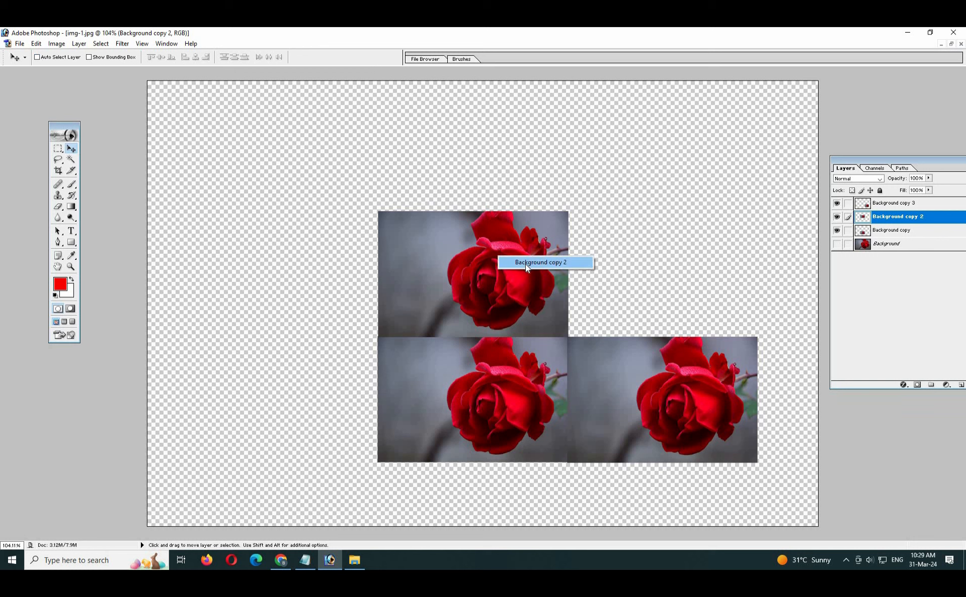
{"action": "left_click", "coordinate": [525, 264]}
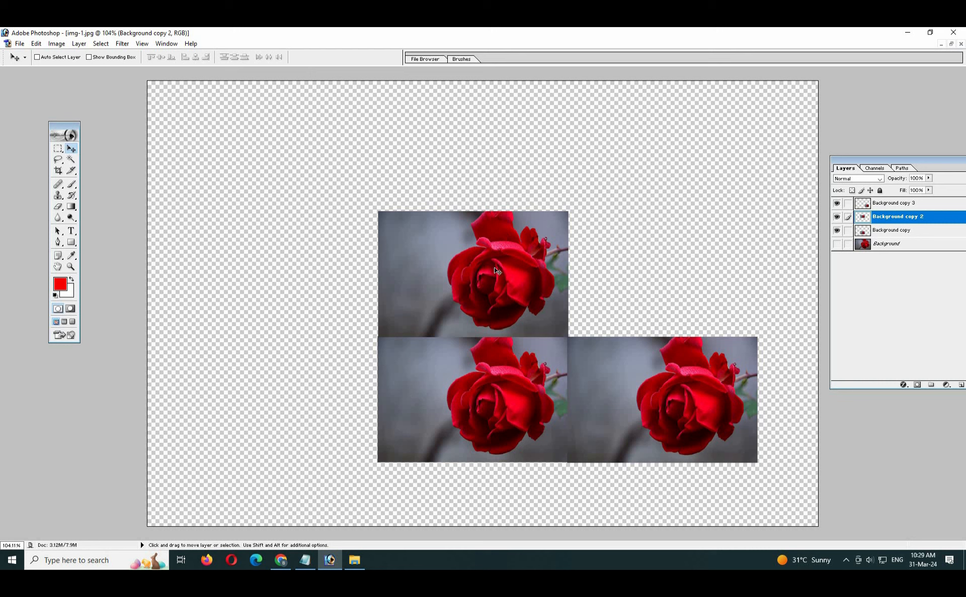
- Skew the upper tile by sliding both top corners to the right
{"action": "key", "text": "ctrl+t"}
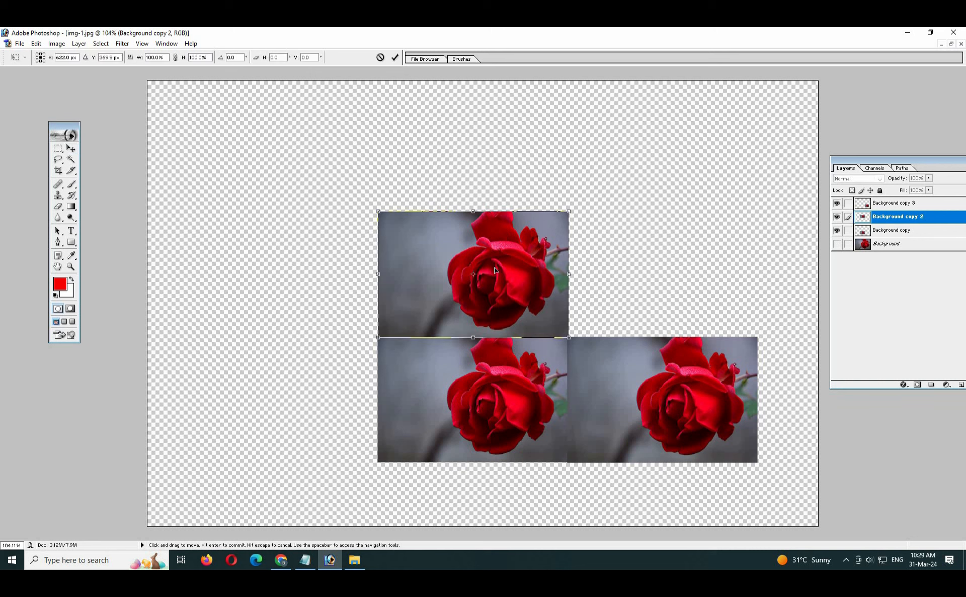
{"action": "right_click", "coordinate": [506, 268]}
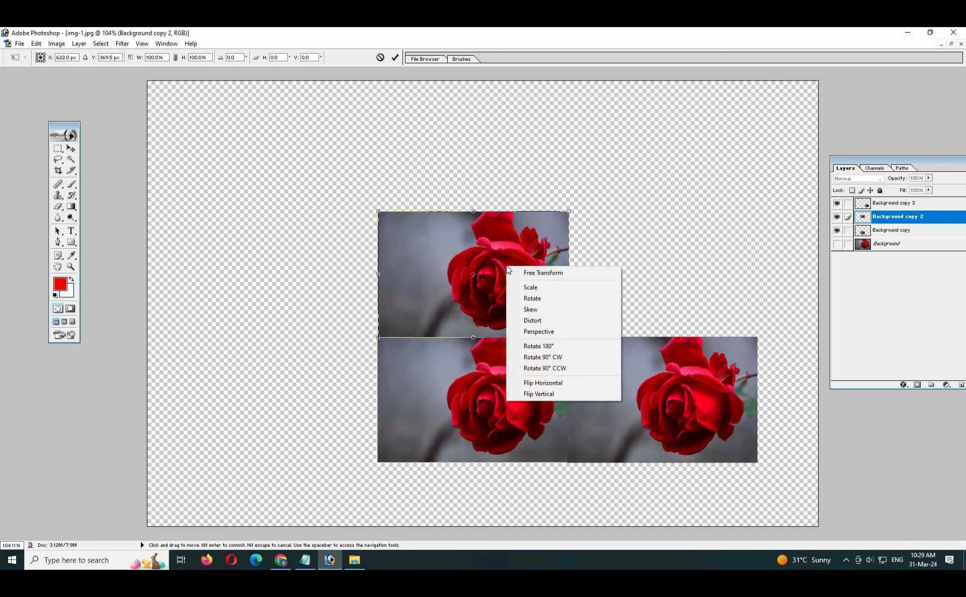
{"action": "left_click", "coordinate": [547, 310]}
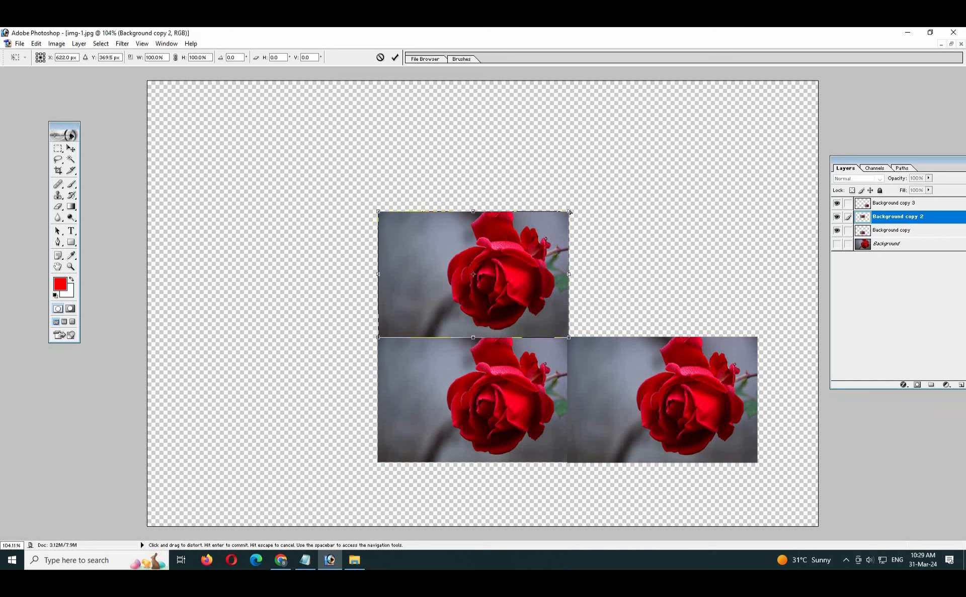
{"action": "left_click_drag", "start_coordinate": [637, 220], "coordinate": [678, 217]}
{"action": "left_click_drag", "start_coordinate": [379, 212], "coordinate": [512, 221]}
{"action": "left_click_drag", "start_coordinate": [678, 213], "coordinate": [727, 226]}
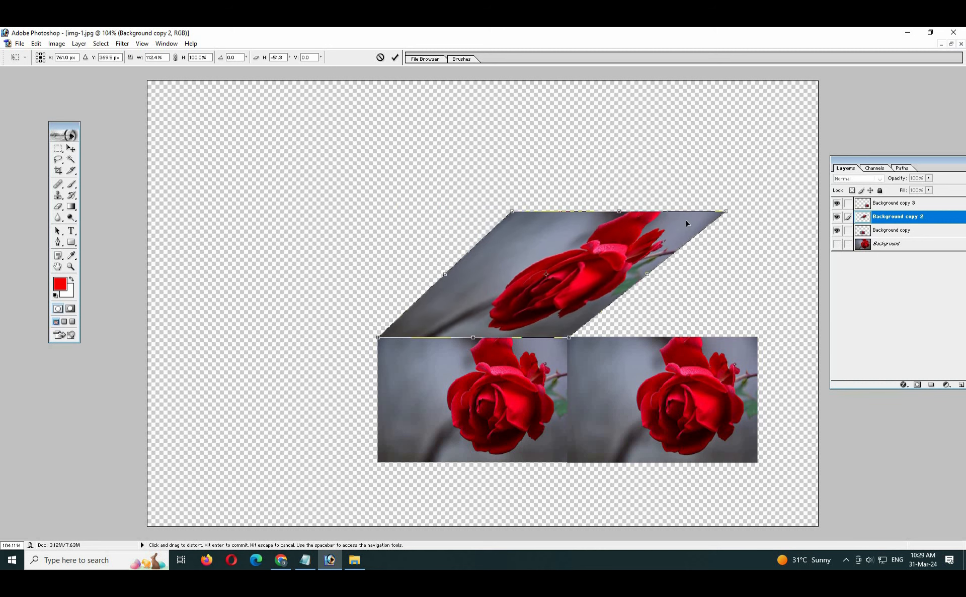
{"action": "left_click_drag", "start_coordinate": [509, 213], "coordinate": [532, 212]}
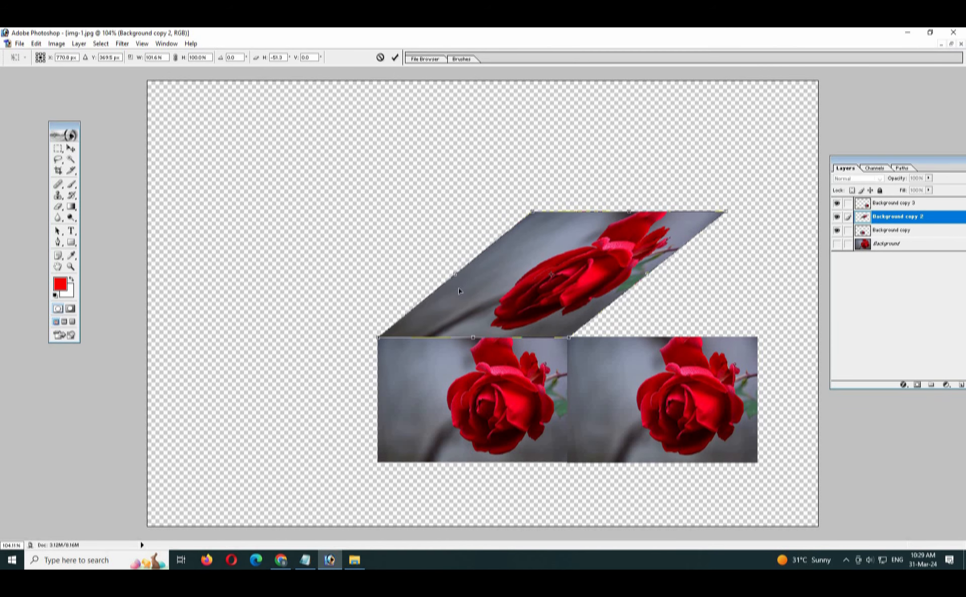
- Distort the top edge downward to flatten the top face, then commit
{"action": "right_click", "coordinate": [495, 280]}
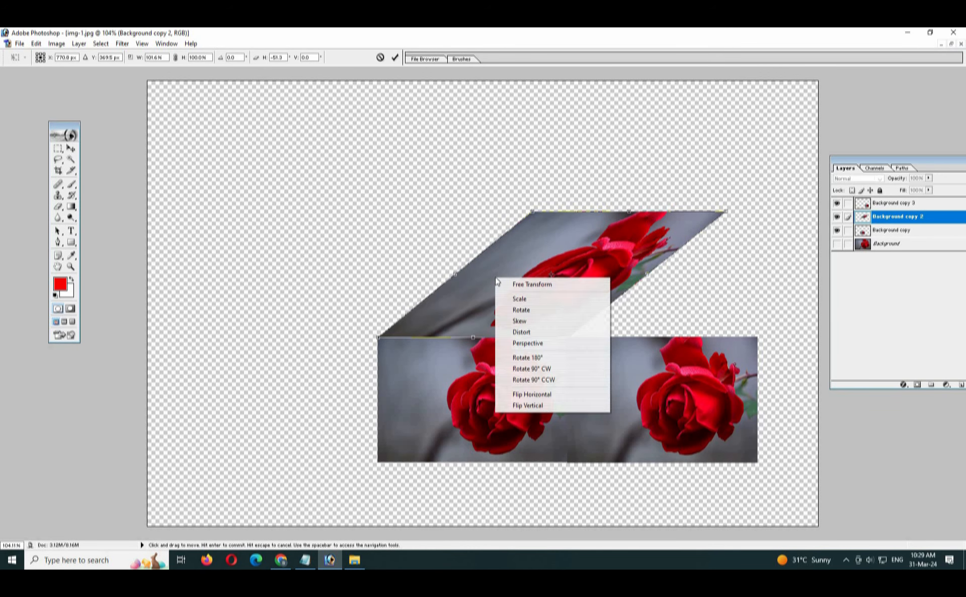
{"action": "left_click", "coordinate": [574, 336]}
{"action": "left_click_drag", "start_coordinate": [633, 214], "coordinate": [636, 263]}
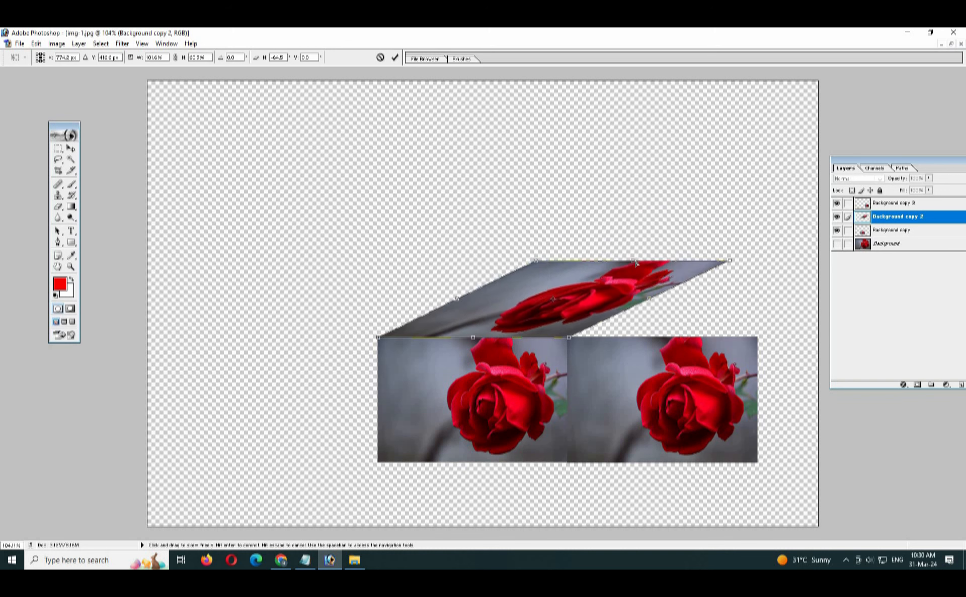
{"action": "key", "text": "Return"}
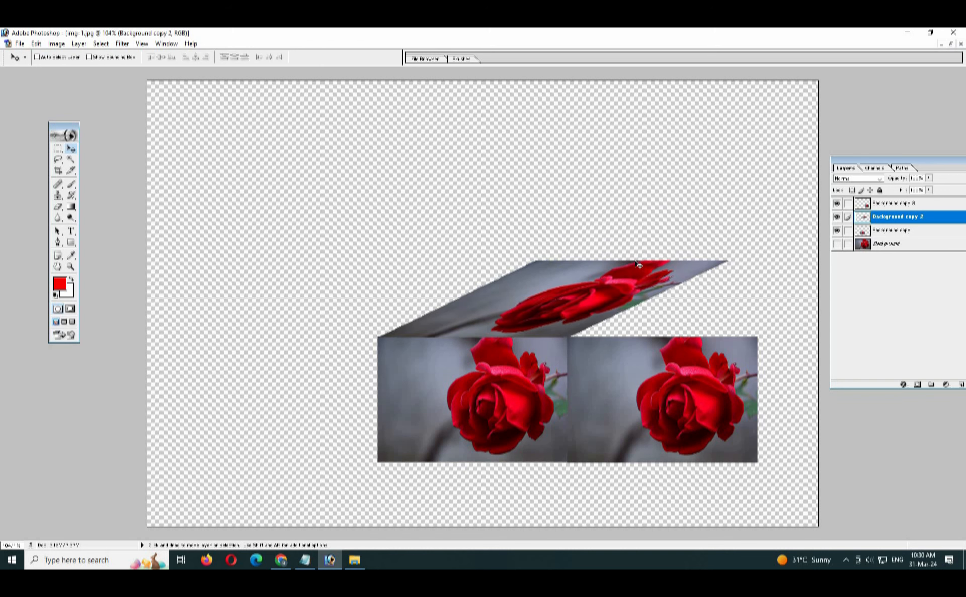
- Select layer Background copy 3 and skew the right rose tile's top and bottom edges
{"action": "right_click", "coordinate": [619, 406]}
{"action": "left_click", "coordinate": [638, 408]}
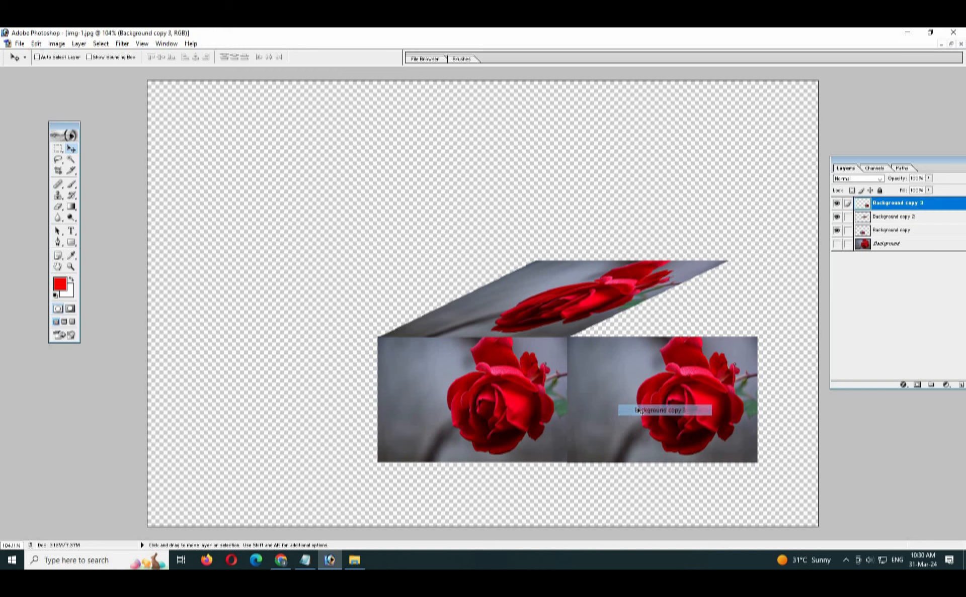
{"action": "key", "text": "ctrl+t"}
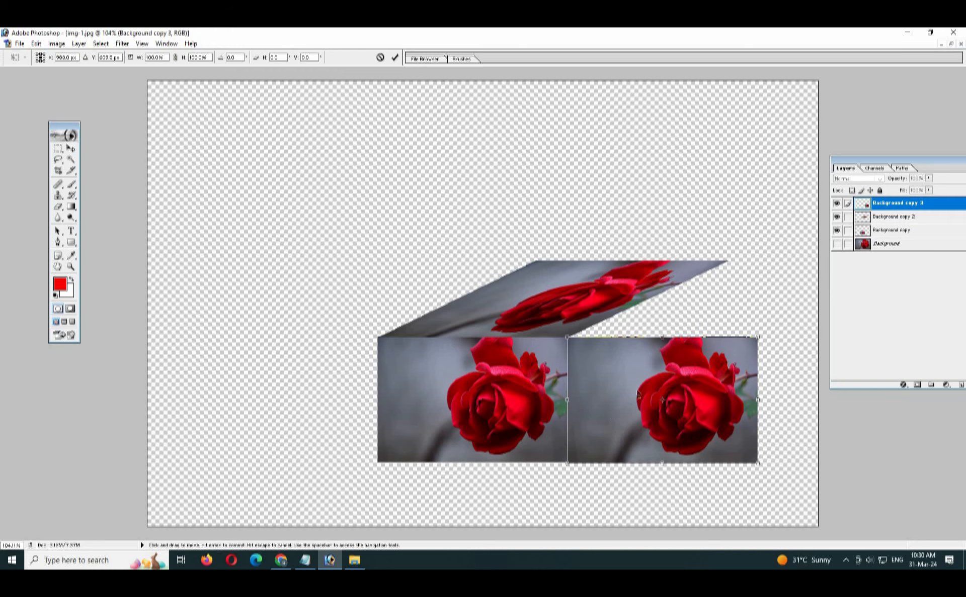
{"action": "right_click", "coordinate": [633, 385]}
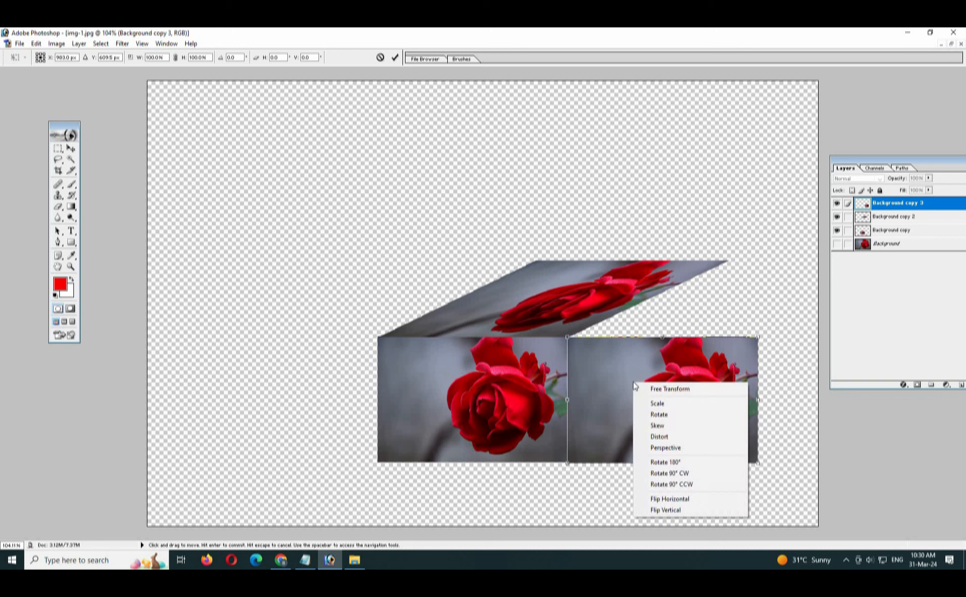
{"action": "left_click", "coordinate": [679, 426]}
{"action": "left_click_drag", "start_coordinate": [761, 340], "coordinate": [720, 247]}
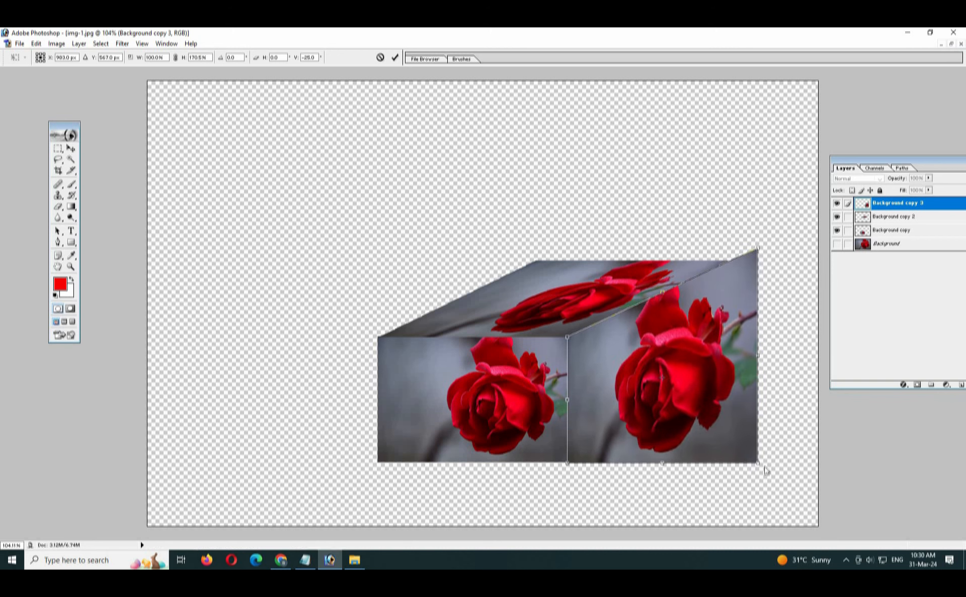
{"action": "left_click_drag", "start_coordinate": [760, 463], "coordinate": [738, 380]}
- Distort the right face by pulling its top and bottom corners inward, then commit
{"action": "right_click", "coordinate": [739, 335]}
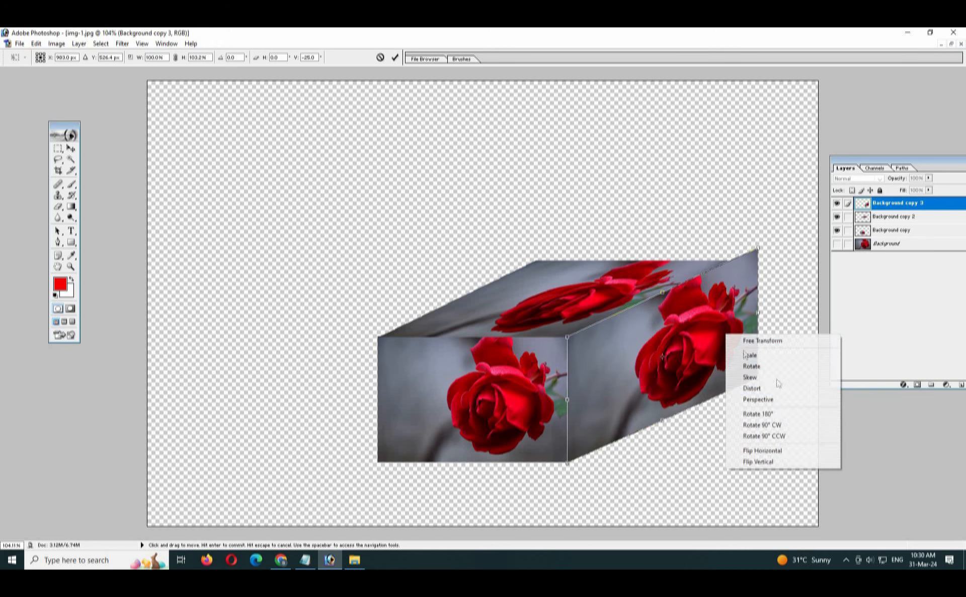
{"action": "left_click", "coordinate": [778, 388]}
{"action": "left_click_drag", "start_coordinate": [755, 265], "coordinate": [721, 282]}
{"action": "left_click_drag", "start_coordinate": [756, 378], "coordinate": [721, 383]}
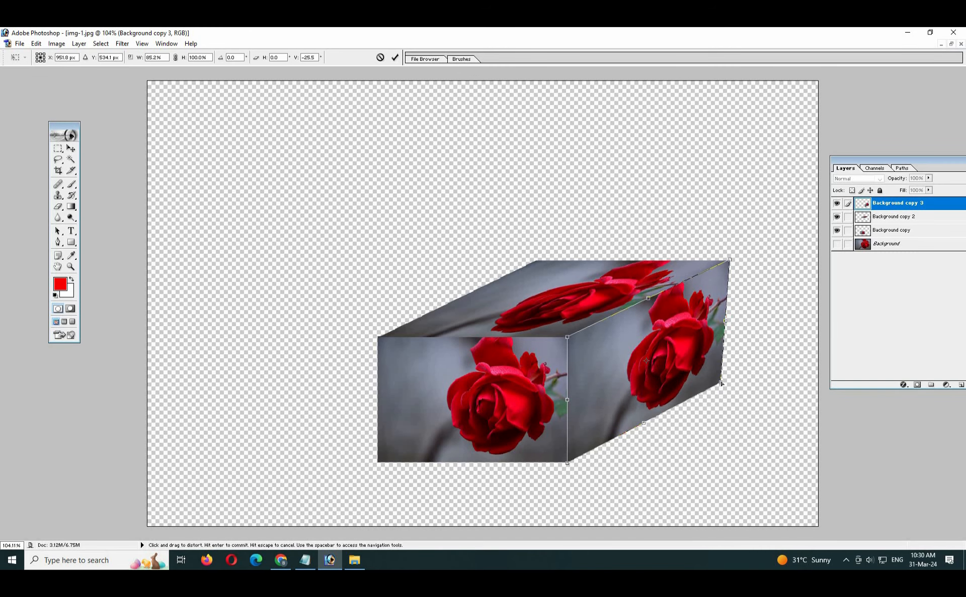
{"action": "key", "text": "Return"}
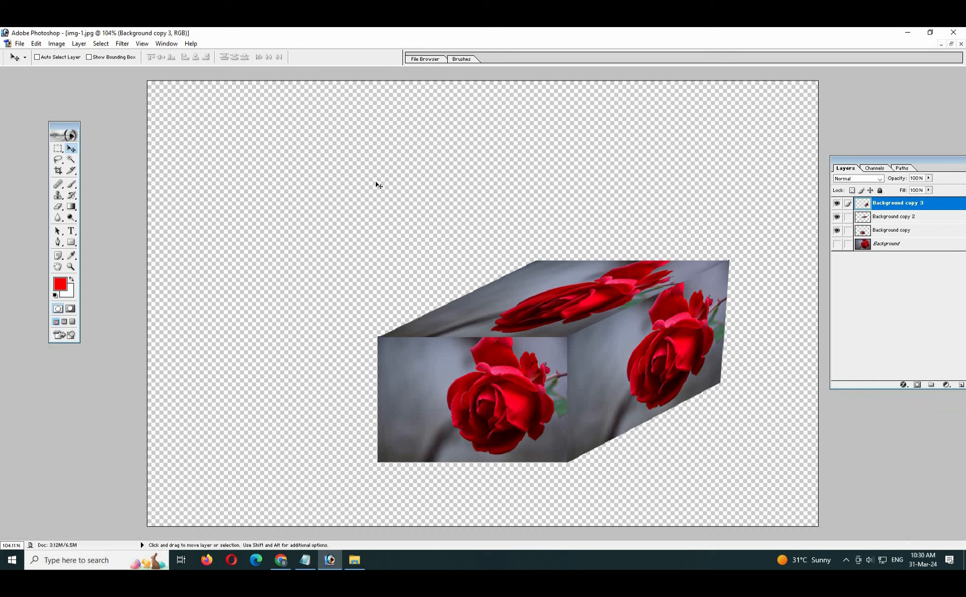
- Open place.jpg from the Desktop and position its window in the middle of the workspace
{"action": "left_click", "coordinate": [20, 43]}
{"action": "left_click", "coordinate": [45, 69]}
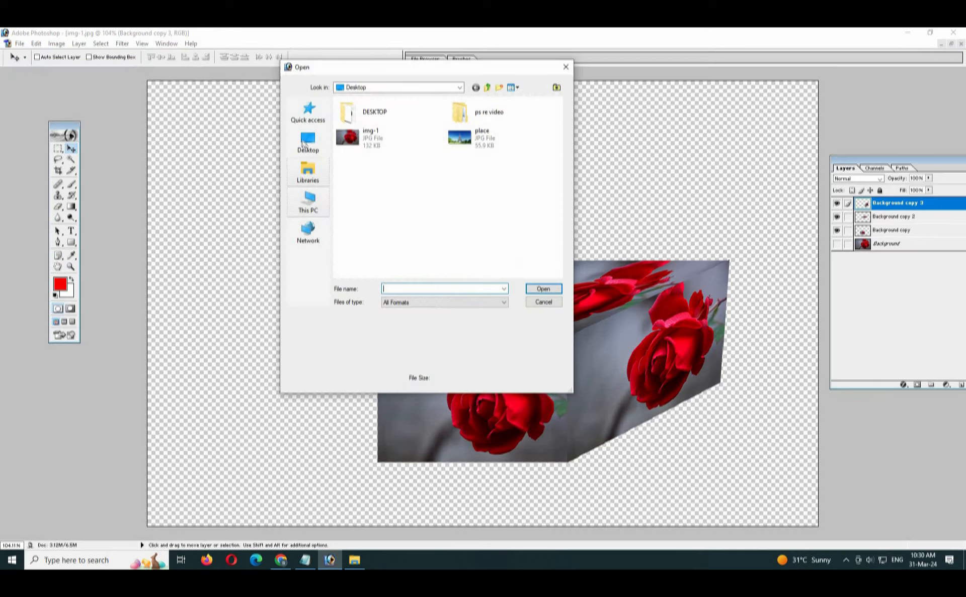
{"action": "left_click", "coordinate": [476, 145]}
{"action": "left_click", "coordinate": [544, 289]}
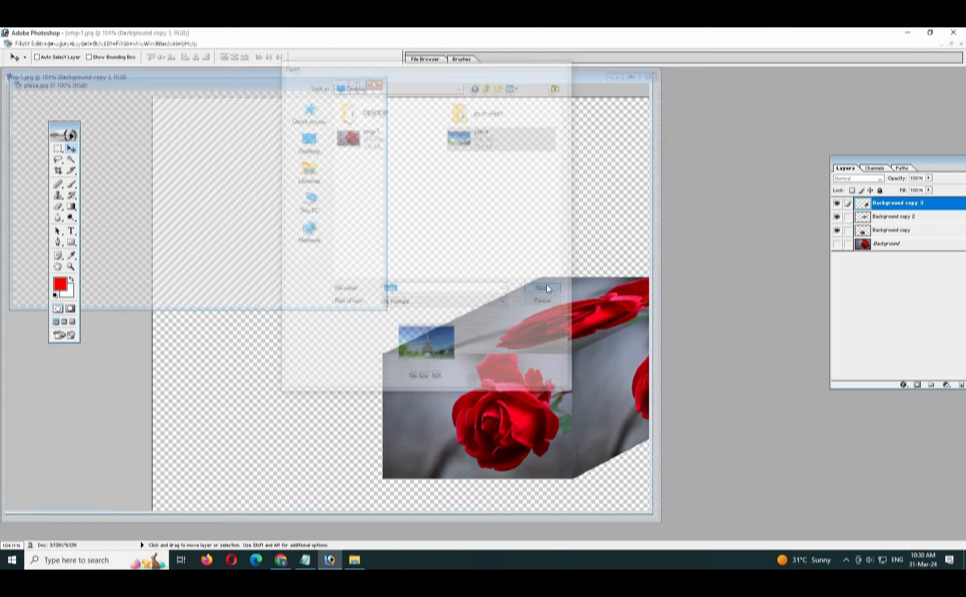
{"action": "left_click_drag", "start_coordinate": [233, 85], "coordinate": [434, 128]}
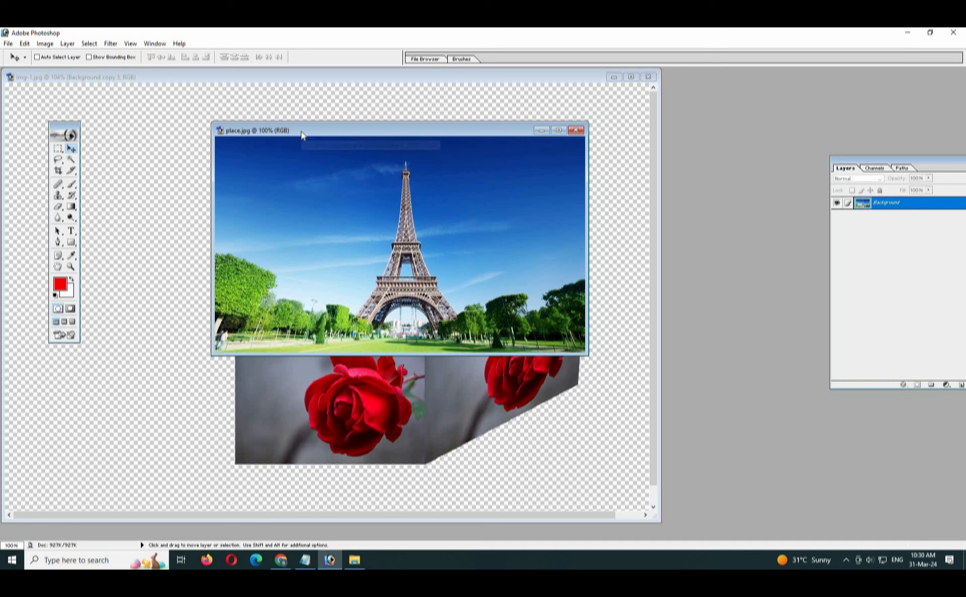
{"action": "left_click_drag", "start_coordinate": [301, 130], "coordinate": [352, 132]}
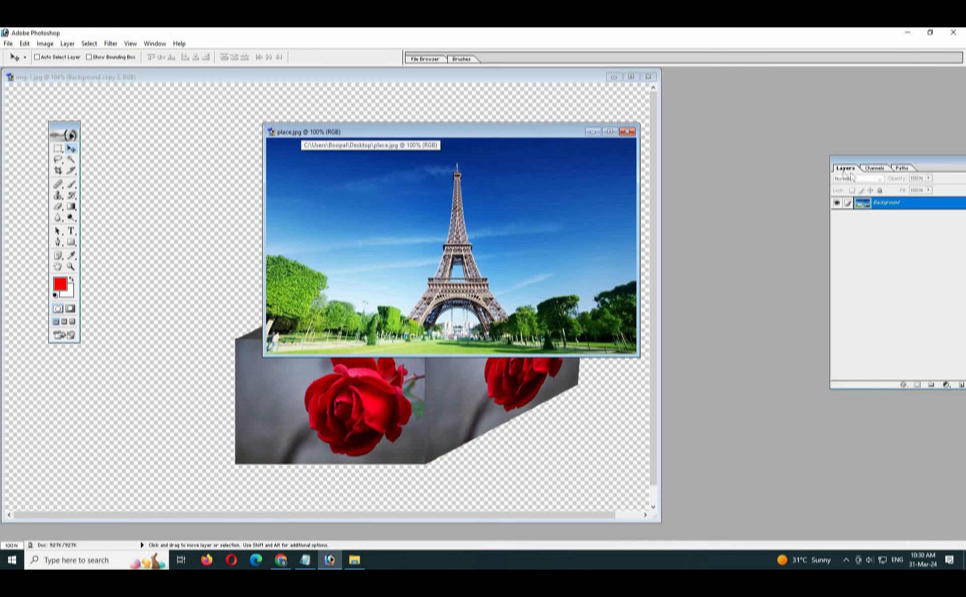
- Duplicate place.jpg's Background layer and hide the original Background
{"action": "right_click", "coordinate": [896, 204]}
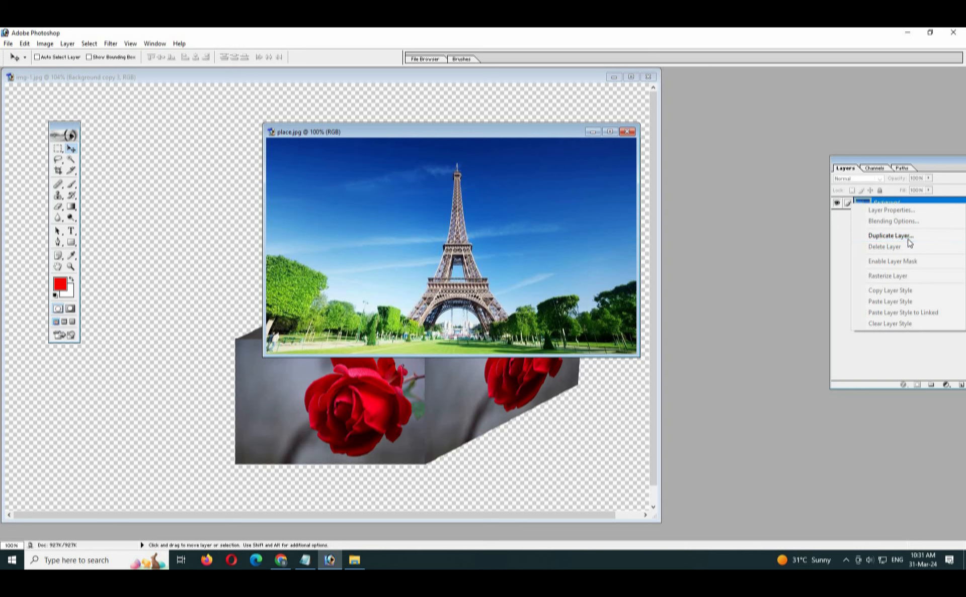
{"action": "left_click", "coordinate": [890, 235]}
{"action": "left_click", "coordinate": [566, 267]}
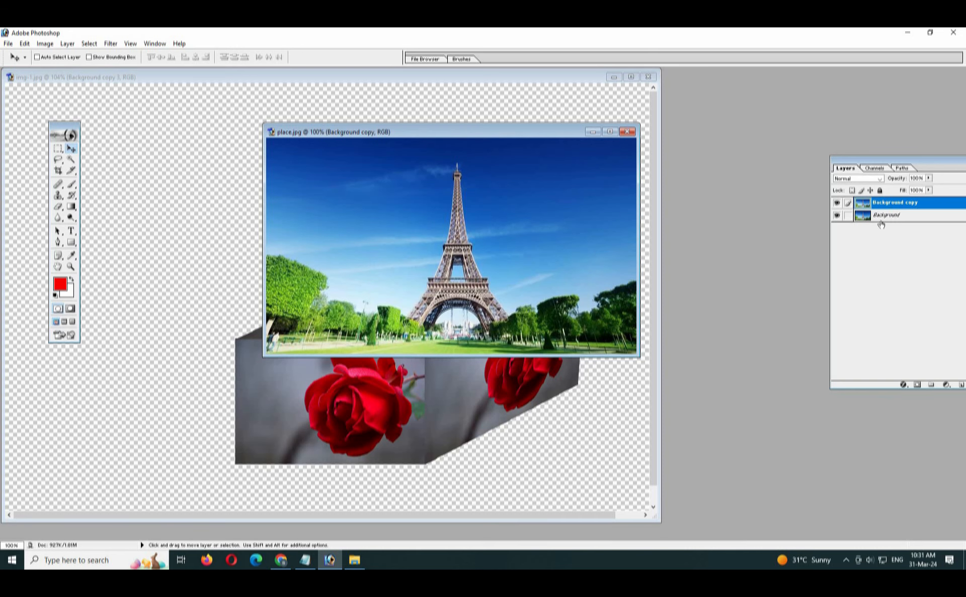
{"action": "left_click", "coordinate": [836, 216]}
- Arrange both windows and drag the Eiffel Tower layer copy into the rose cube document
{"action": "left_click_drag", "start_coordinate": [447, 133], "coordinate": [673, 201]}
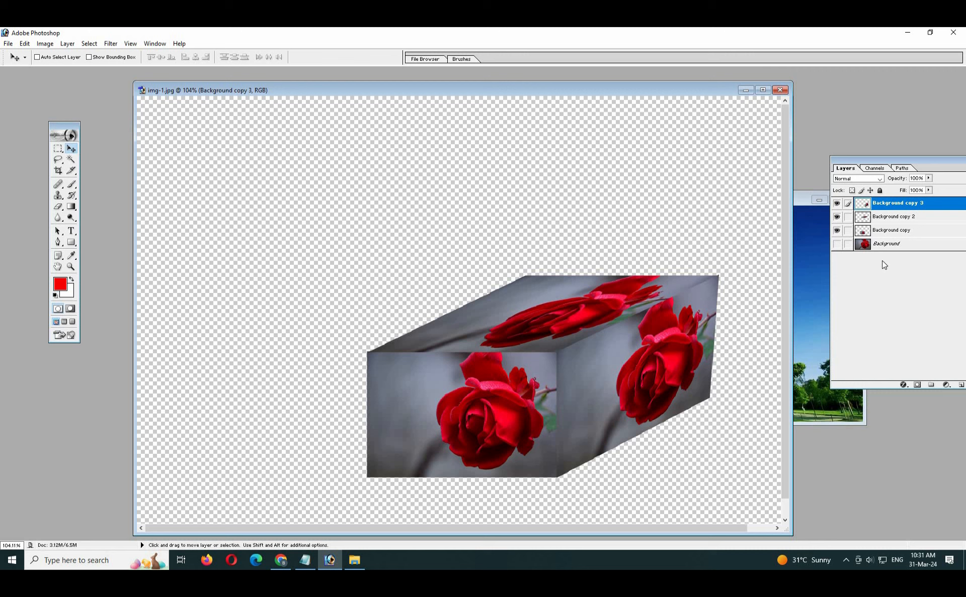
{"action": "left_click", "coordinate": [807, 277]}
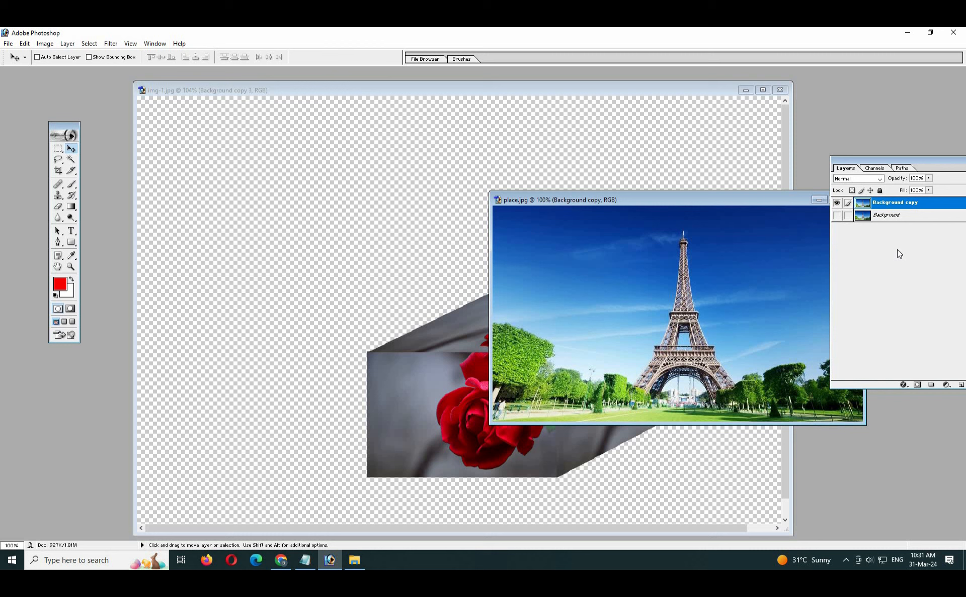
{"action": "left_click_drag", "start_coordinate": [563, 199], "coordinate": [657, 195]}
{"action": "left_click", "coordinate": [518, 97]}
{"action": "left_click", "coordinate": [814, 286]}
{"action": "left_click", "coordinate": [436, 215]}
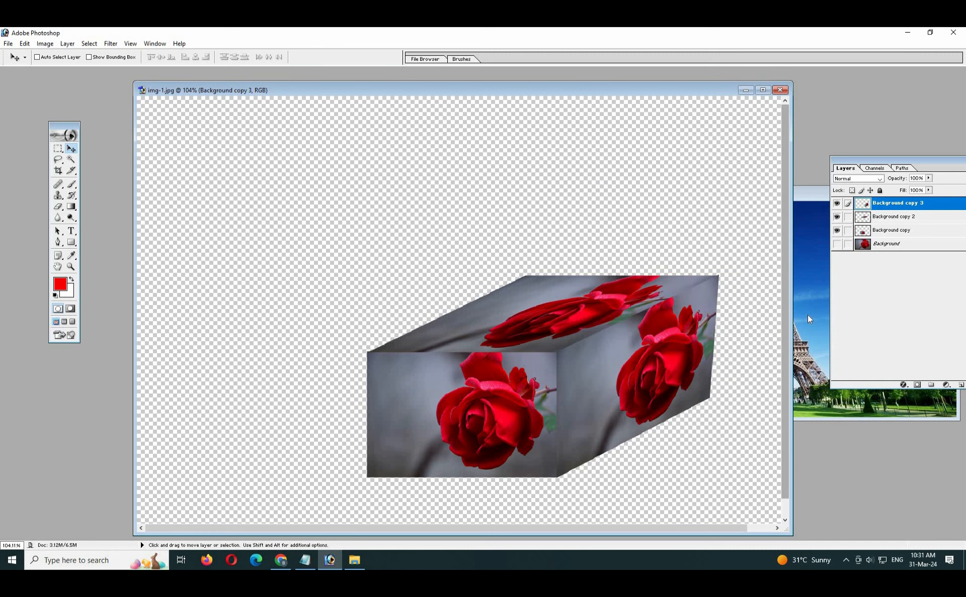
{"action": "left_click", "coordinate": [808, 319]}
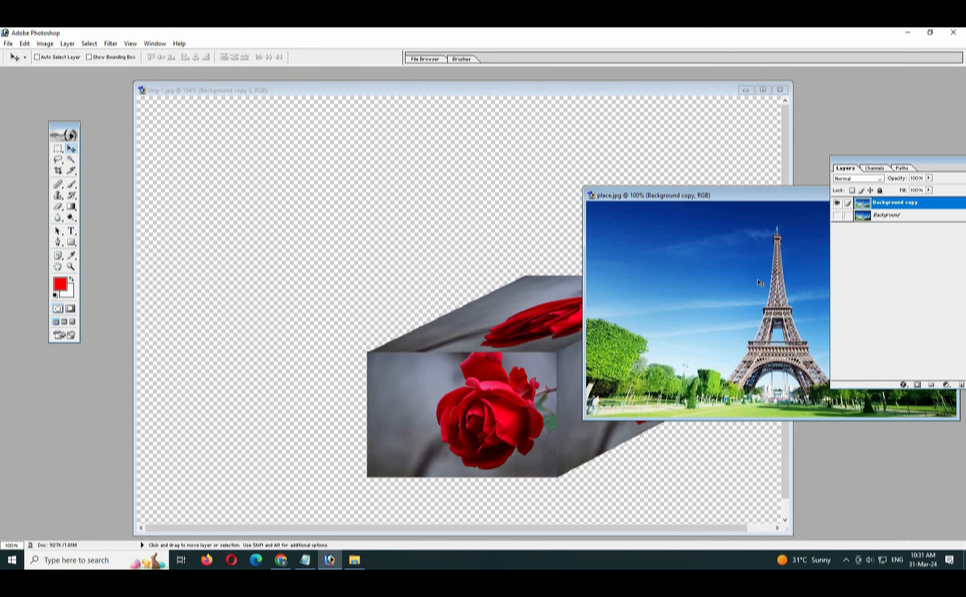
{"action": "left_click_drag", "start_coordinate": [760, 284], "coordinate": [405, 278]}
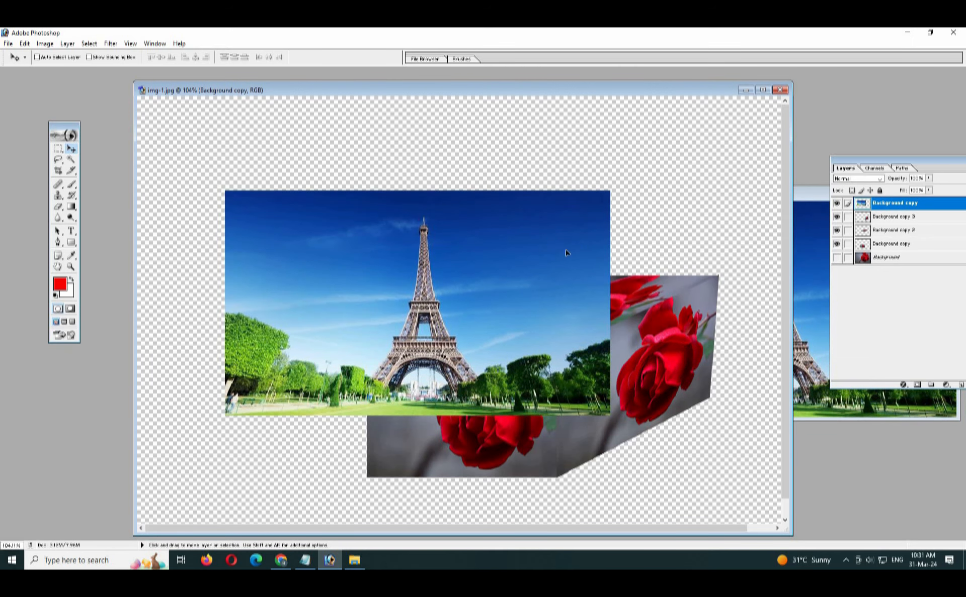
- Maximize the rose document and scale the Eiffel Tower layer to about 210% to fill the canvas
{"action": "left_click_drag", "start_coordinate": [553, 242], "coordinate": [633, 275]}
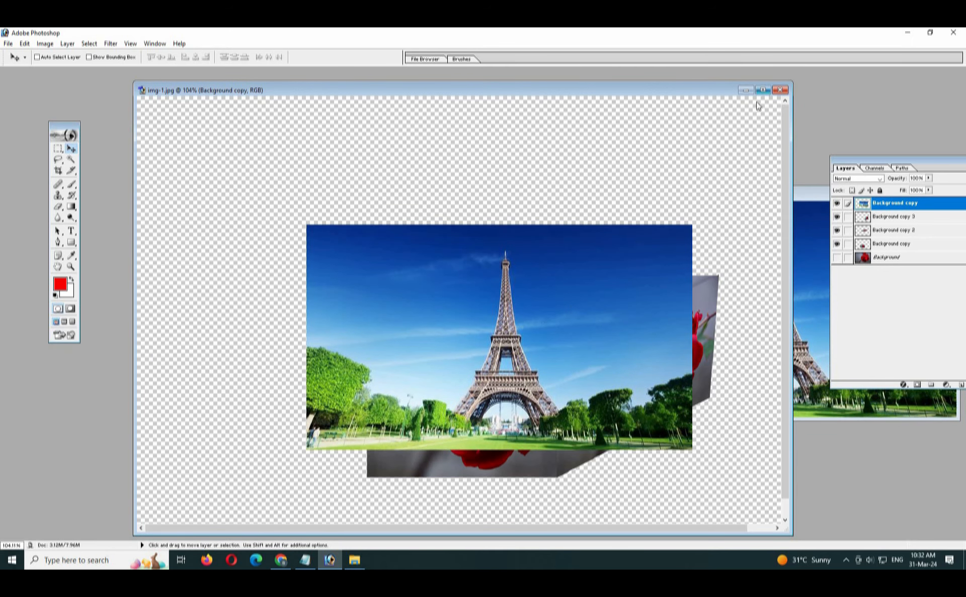
{"action": "left_click", "coordinate": [762, 91]}
{"action": "left_click_drag", "start_coordinate": [549, 311], "coordinate": [557, 290]}
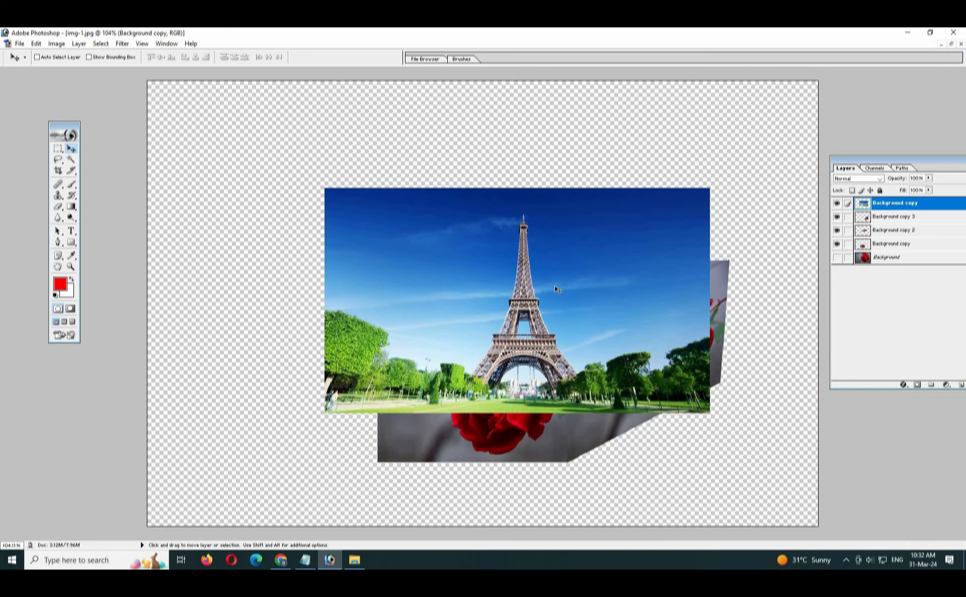
{"action": "key", "text": "ctrl+t"}
{"action": "key", "text": "ctrl+alt+0"}
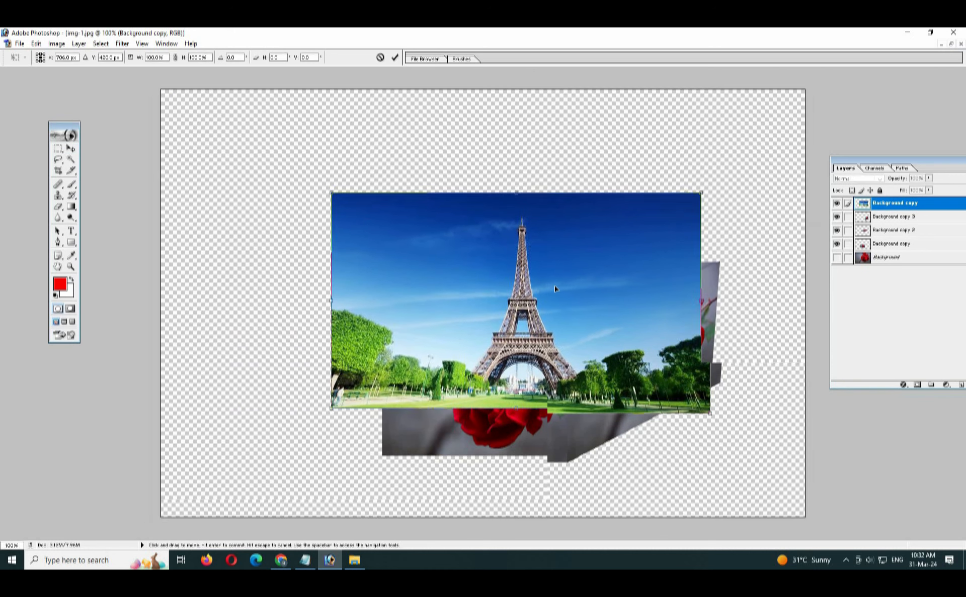
{"action": "left_click_drag", "start_coordinate": [332, 194], "coordinate": [168, 98]}
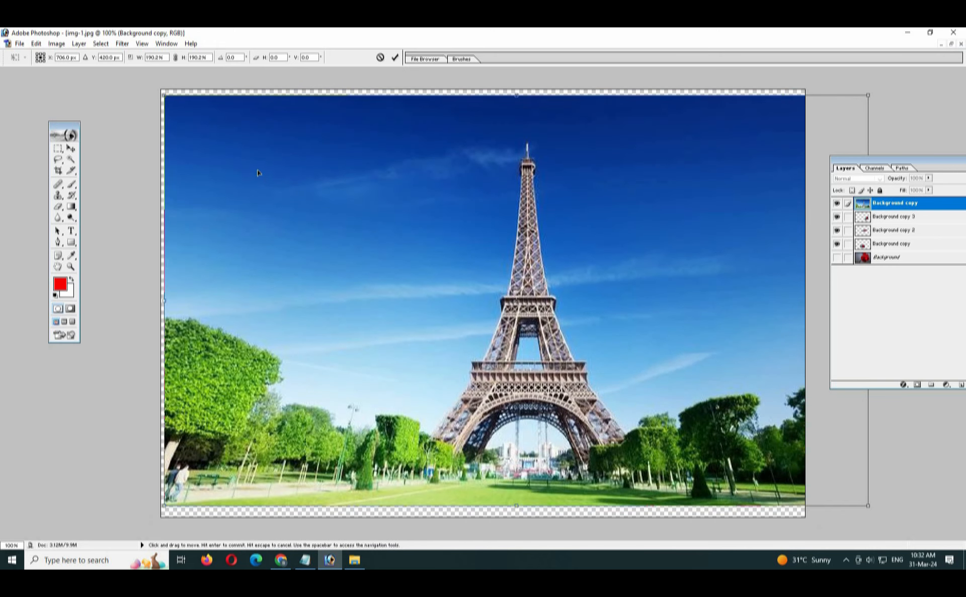
{"action": "left_click_drag", "start_coordinate": [269, 179], "coordinate": [258, 173]}
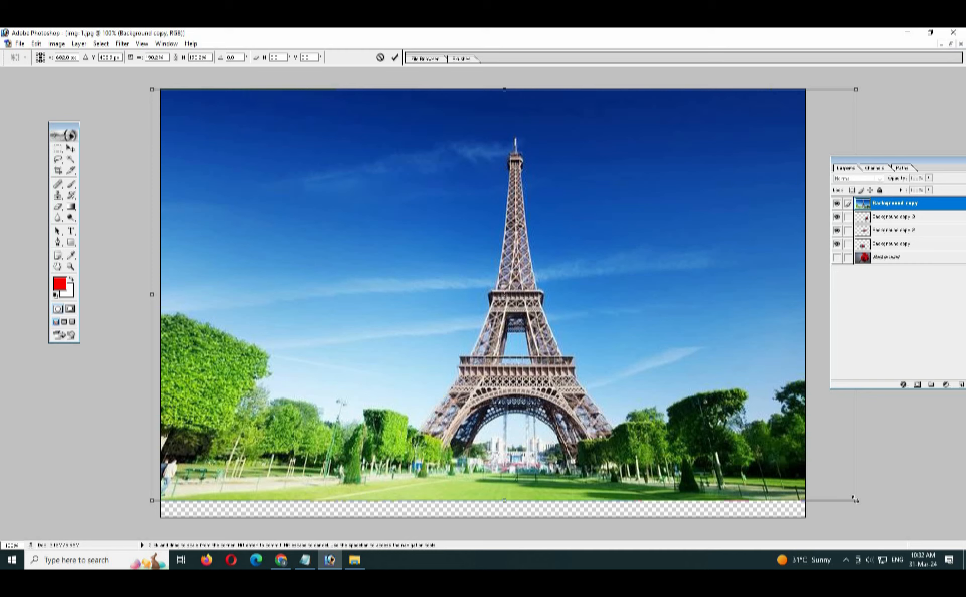
{"action": "left_click_drag", "start_coordinate": [877, 513], "coordinate": [915, 539]}
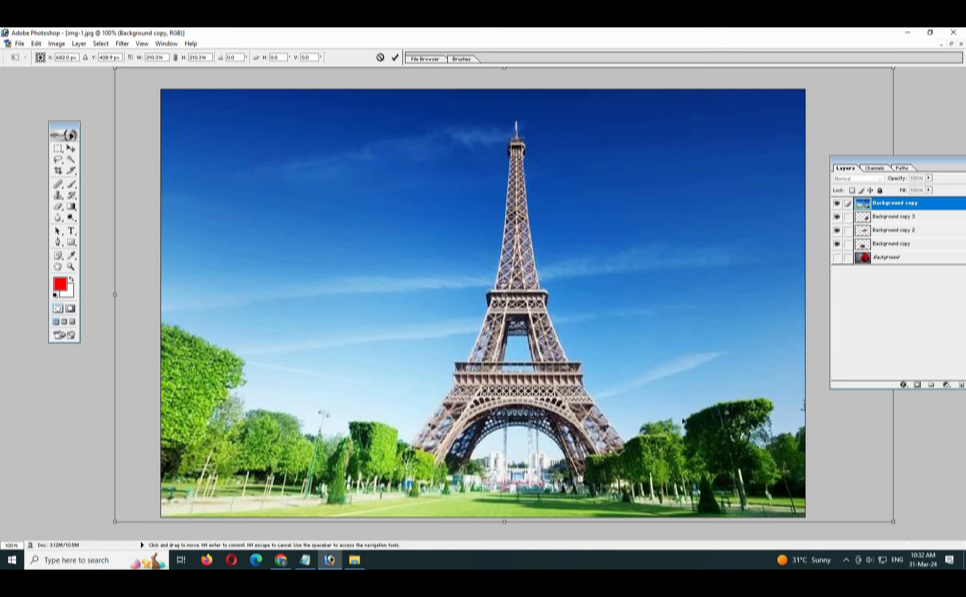
{"action": "key", "text": "Return"}
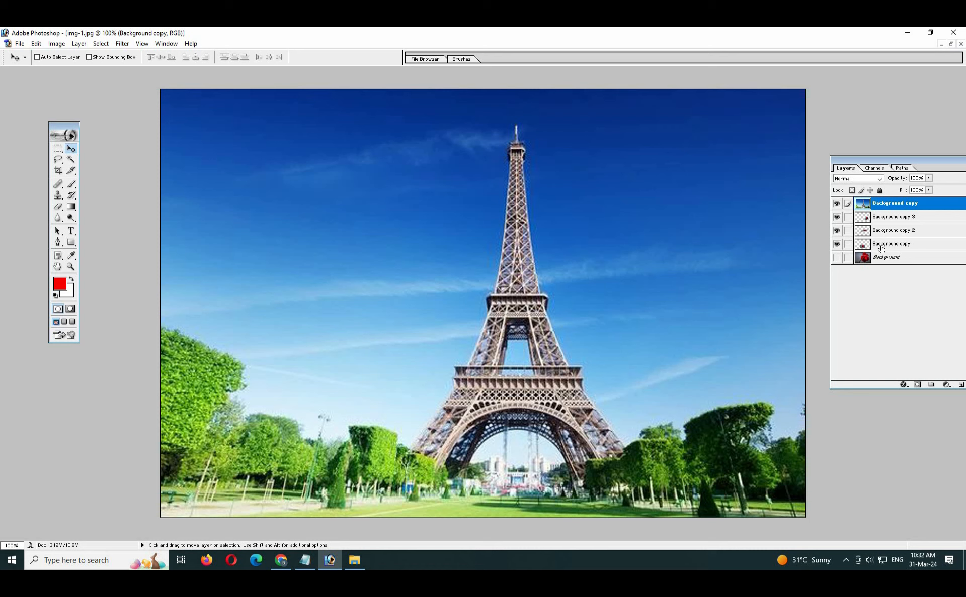
- Float the Layers palette, toggle the Eiffel layer's visibility off and on, and move the palette right
{"action": "left_click_drag", "start_coordinate": [857, 163], "coordinate": [666, 172]}
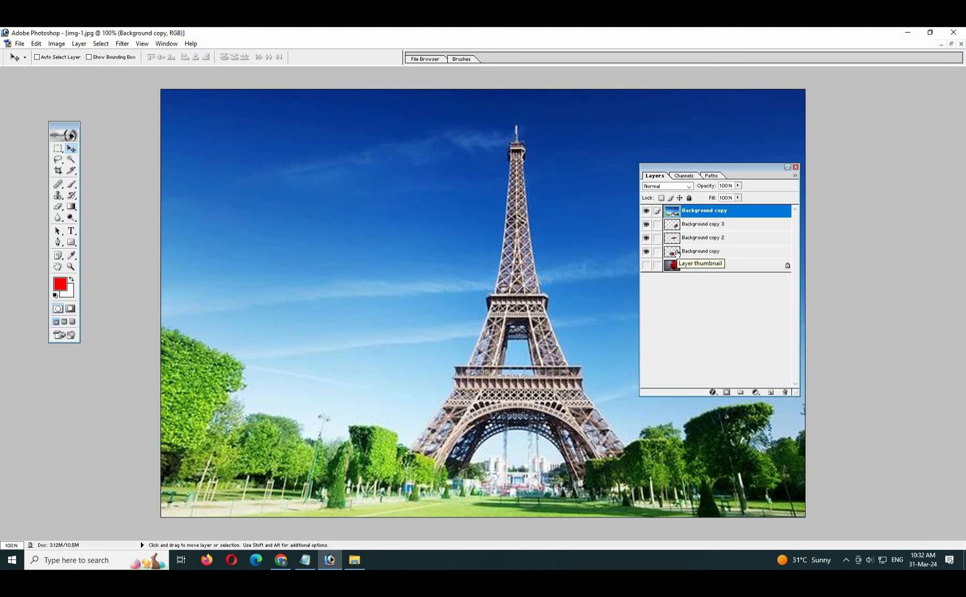
{"action": "left_click", "coordinate": [646, 211]}
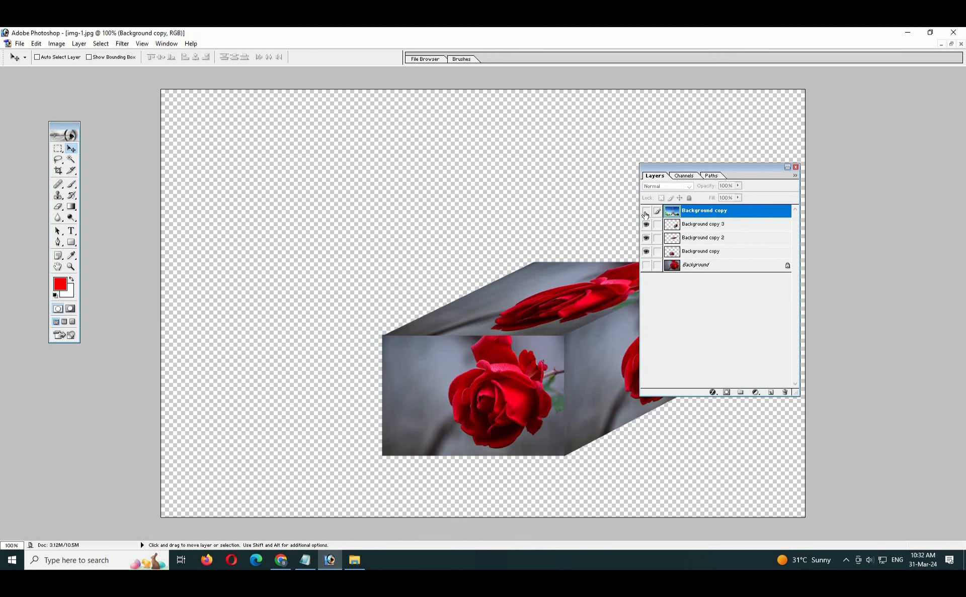
{"action": "left_click", "coordinate": [646, 214]}
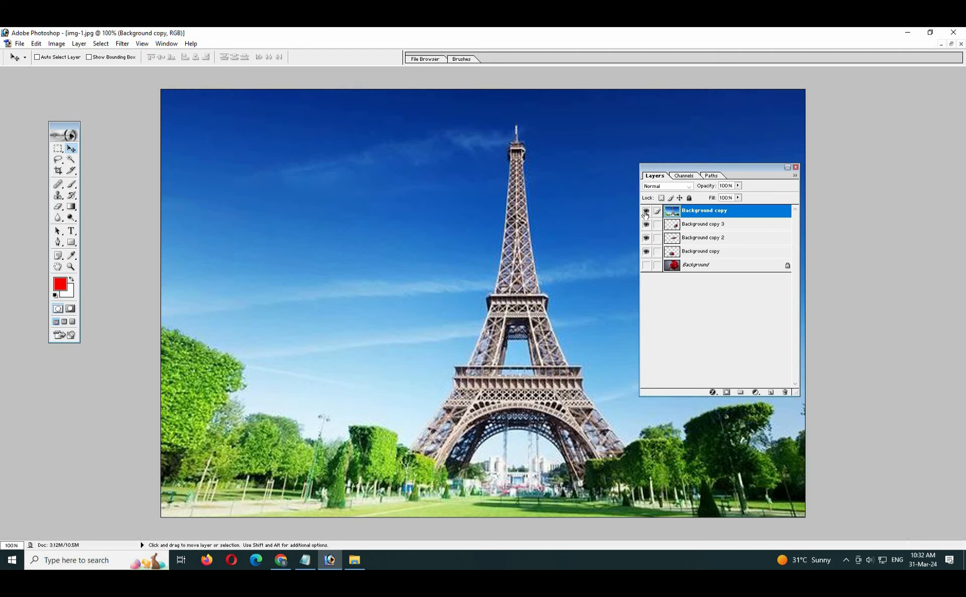
{"action": "left_click_drag", "start_coordinate": [710, 167], "coordinate": [765, 169]}
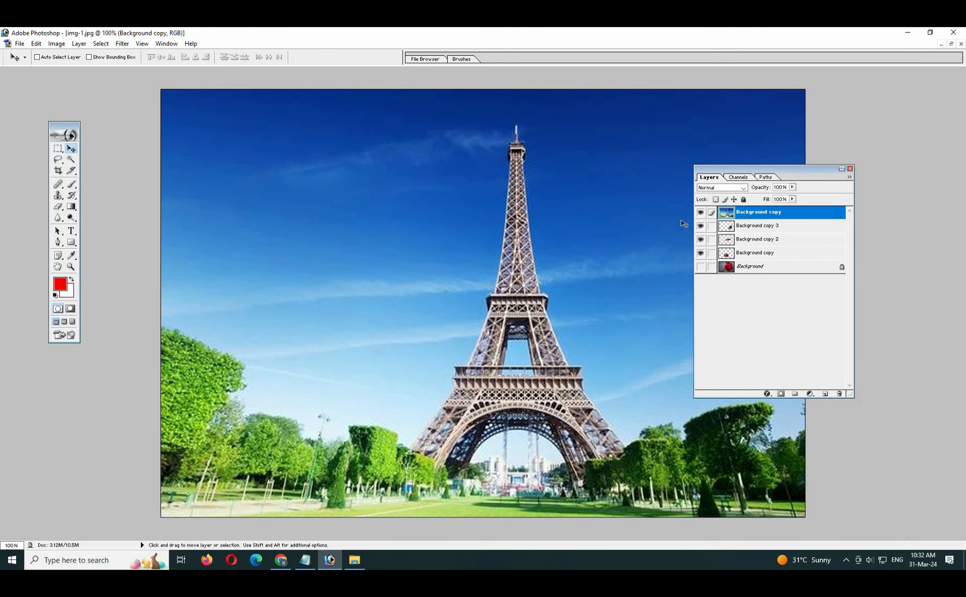
{"action": "left_click_drag", "start_coordinate": [717, 170], "coordinate": [737, 167]}
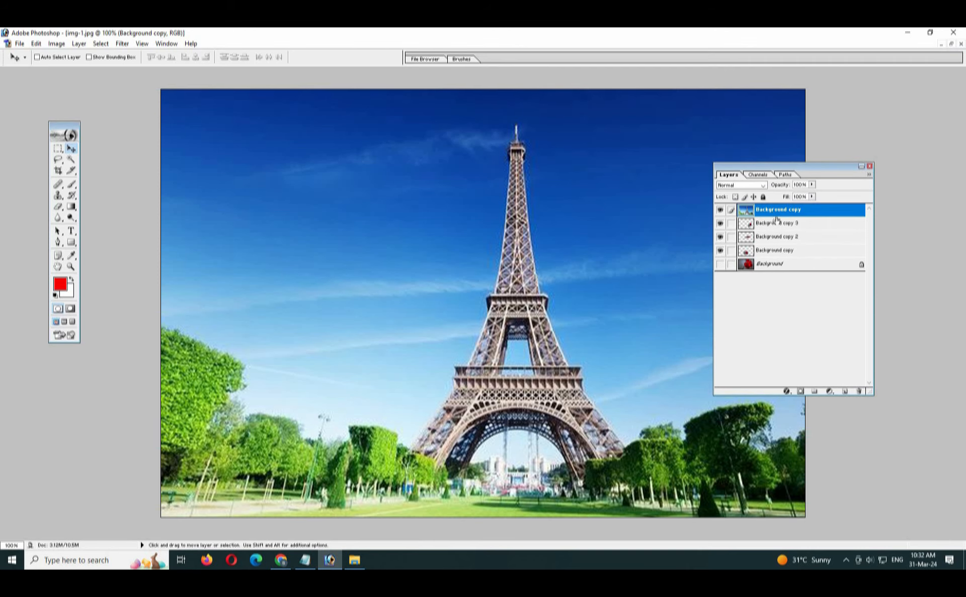
- Move the Eiffel Tower layer below the cube faces and the front face above Background copy 2
{"action": "left_click_drag", "start_coordinate": [777, 211], "coordinate": [775, 243]}
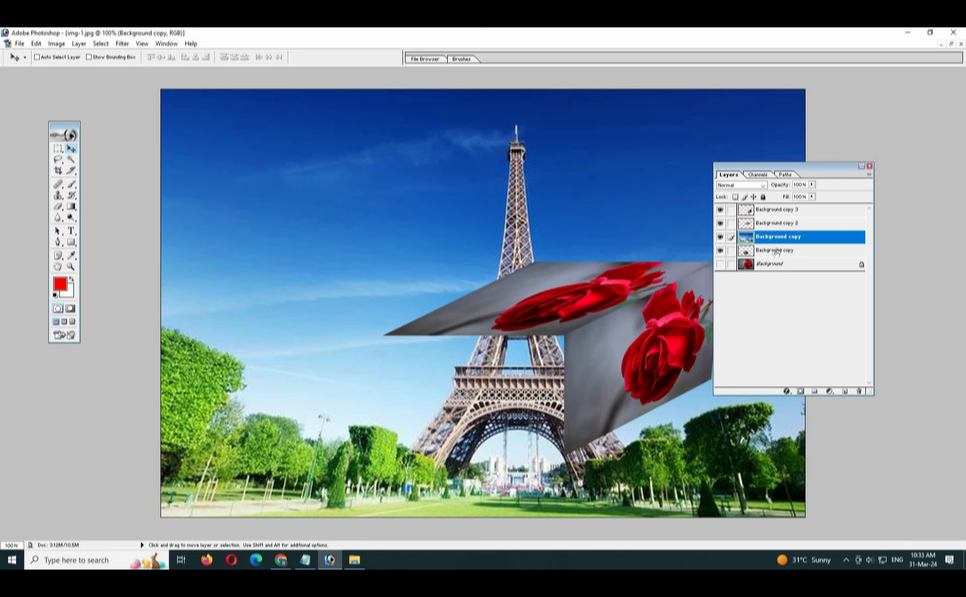
{"action": "left_click_drag", "start_coordinate": [775, 250], "coordinate": [774, 236]}
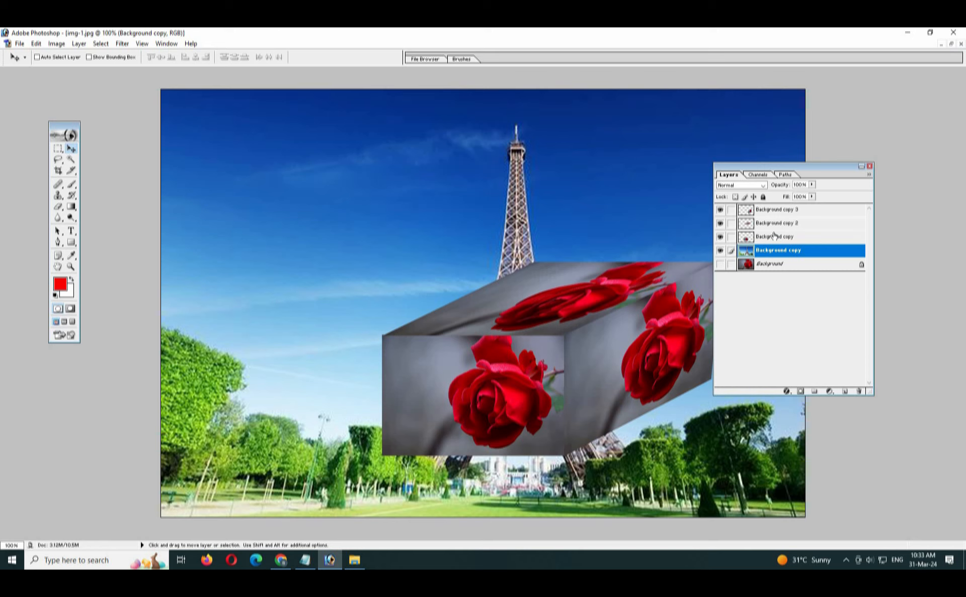
{"action": "left_click_drag", "start_coordinate": [774, 236], "coordinate": [777, 220]}
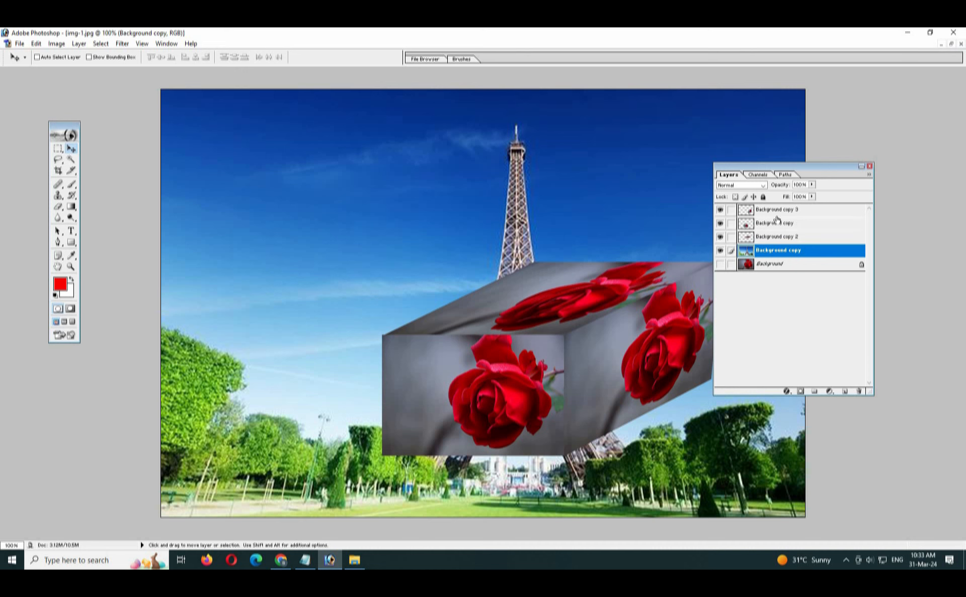